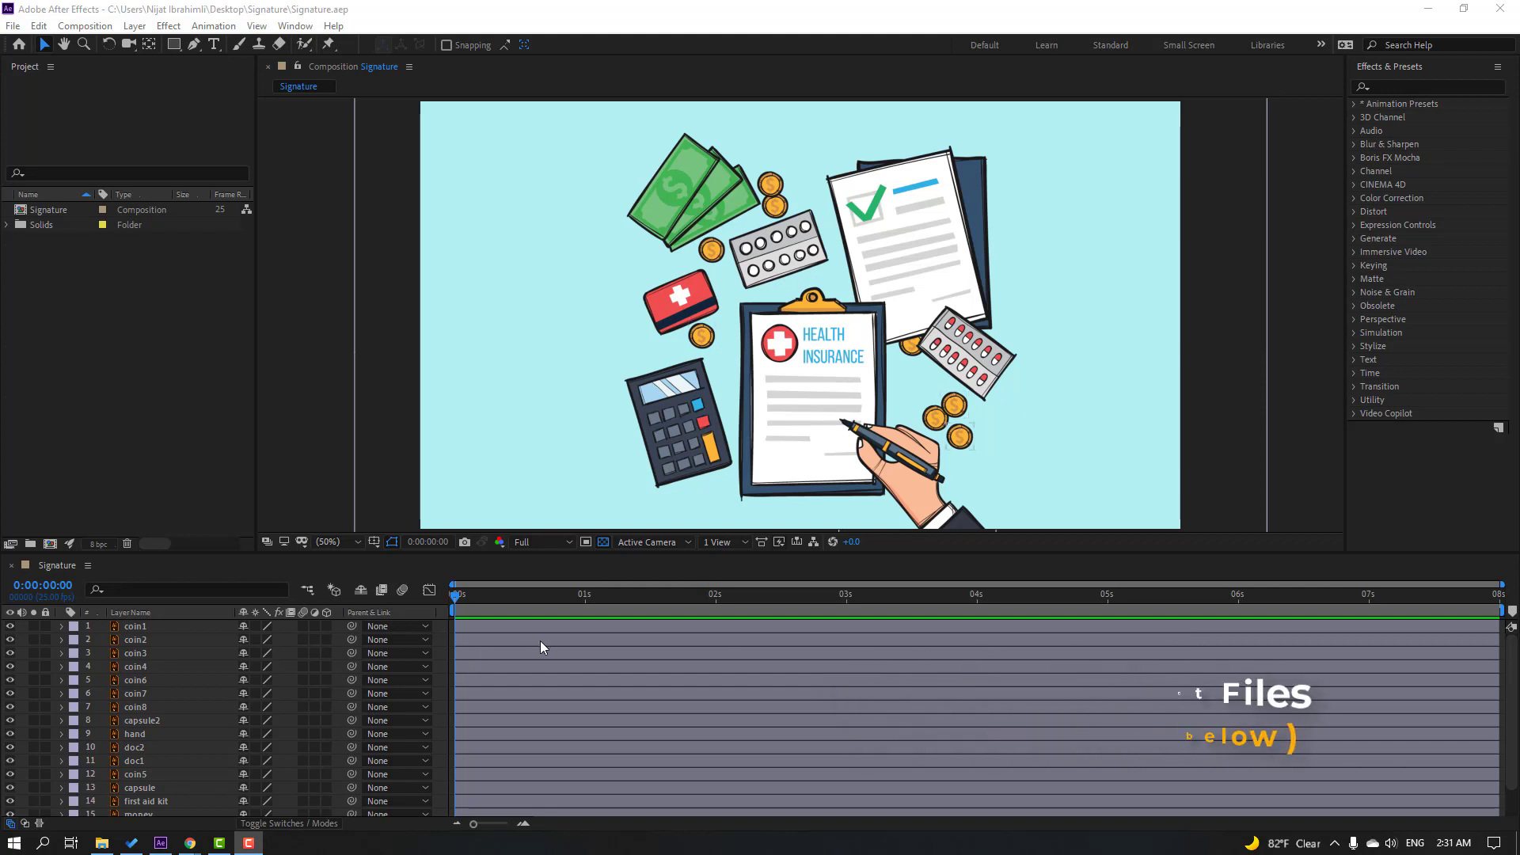
- Crop the composition to a square region of interest drawn around the illustration, leaving out the empty black sides
{"action": "left_click", "coordinate": [586, 542]}
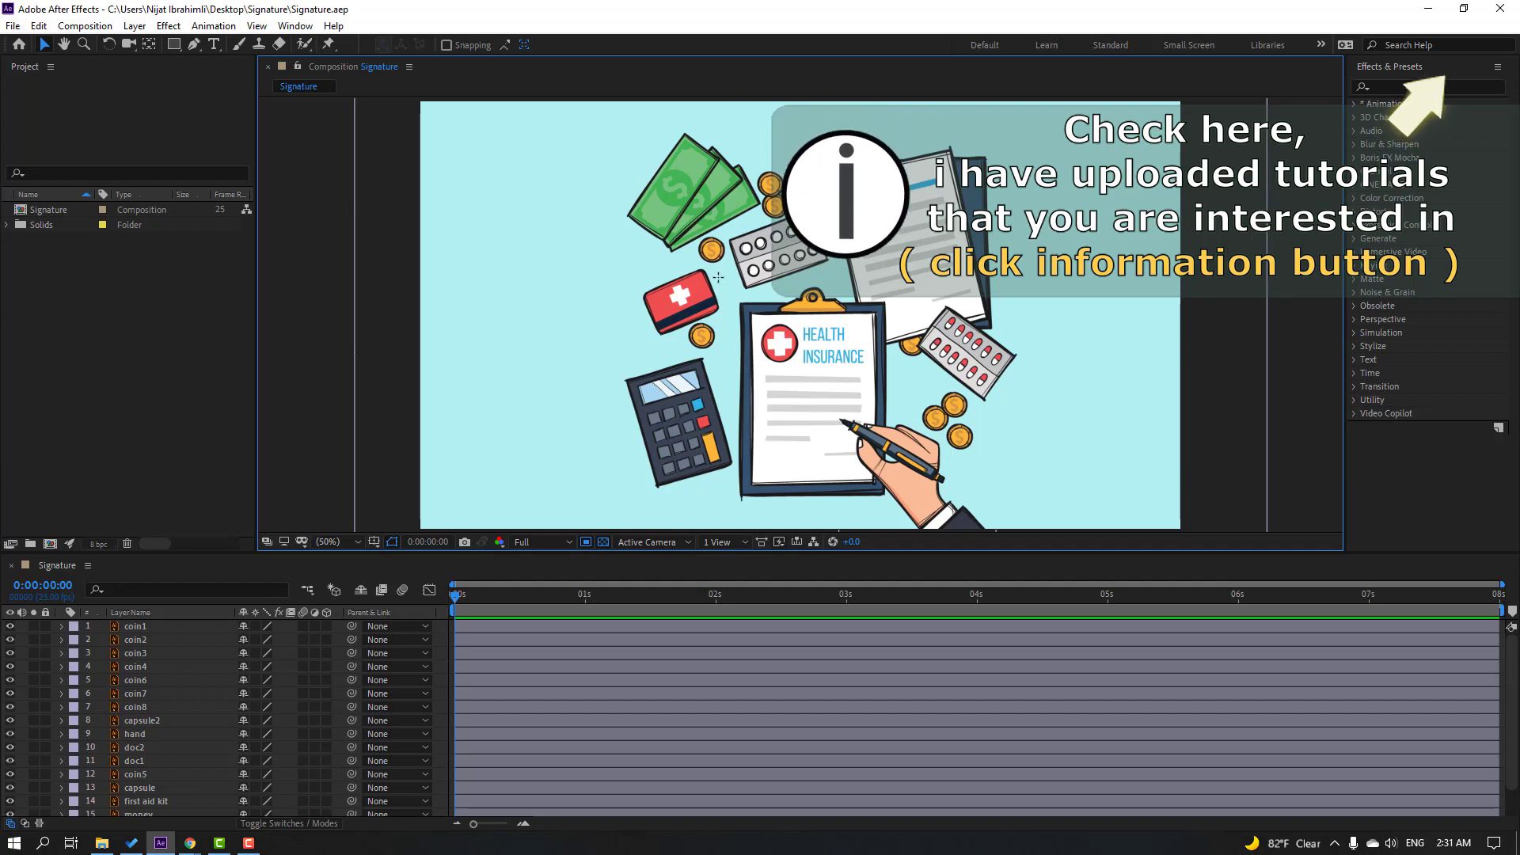
{"action": "key", "text": "comma"}
{"action": "left_click_drag", "start_coordinate": [696, 205], "coordinate": [922, 426]}
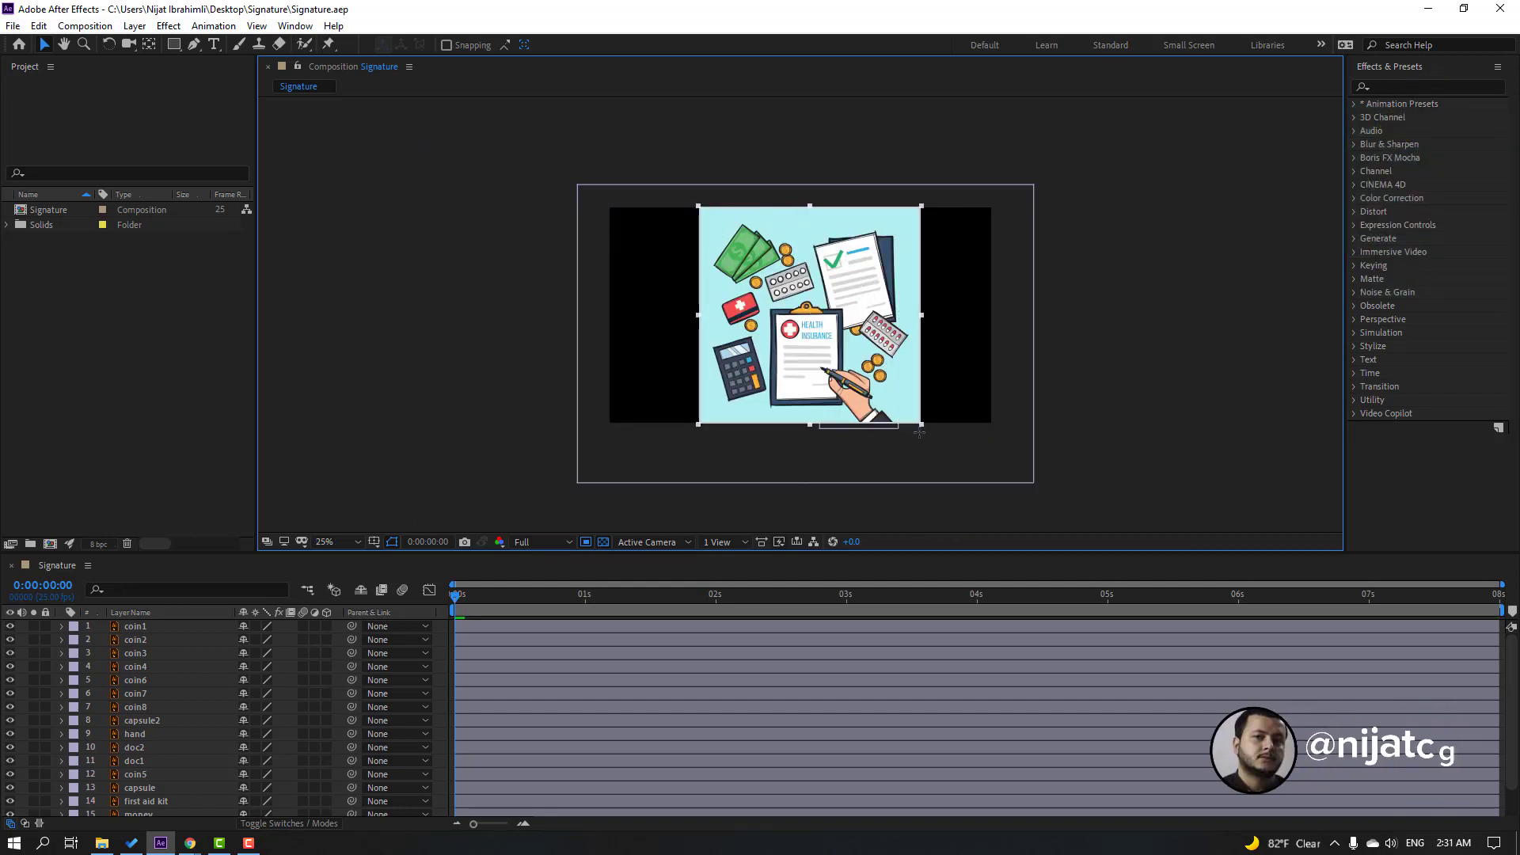
{"action": "left_click", "coordinate": [83, 26]}
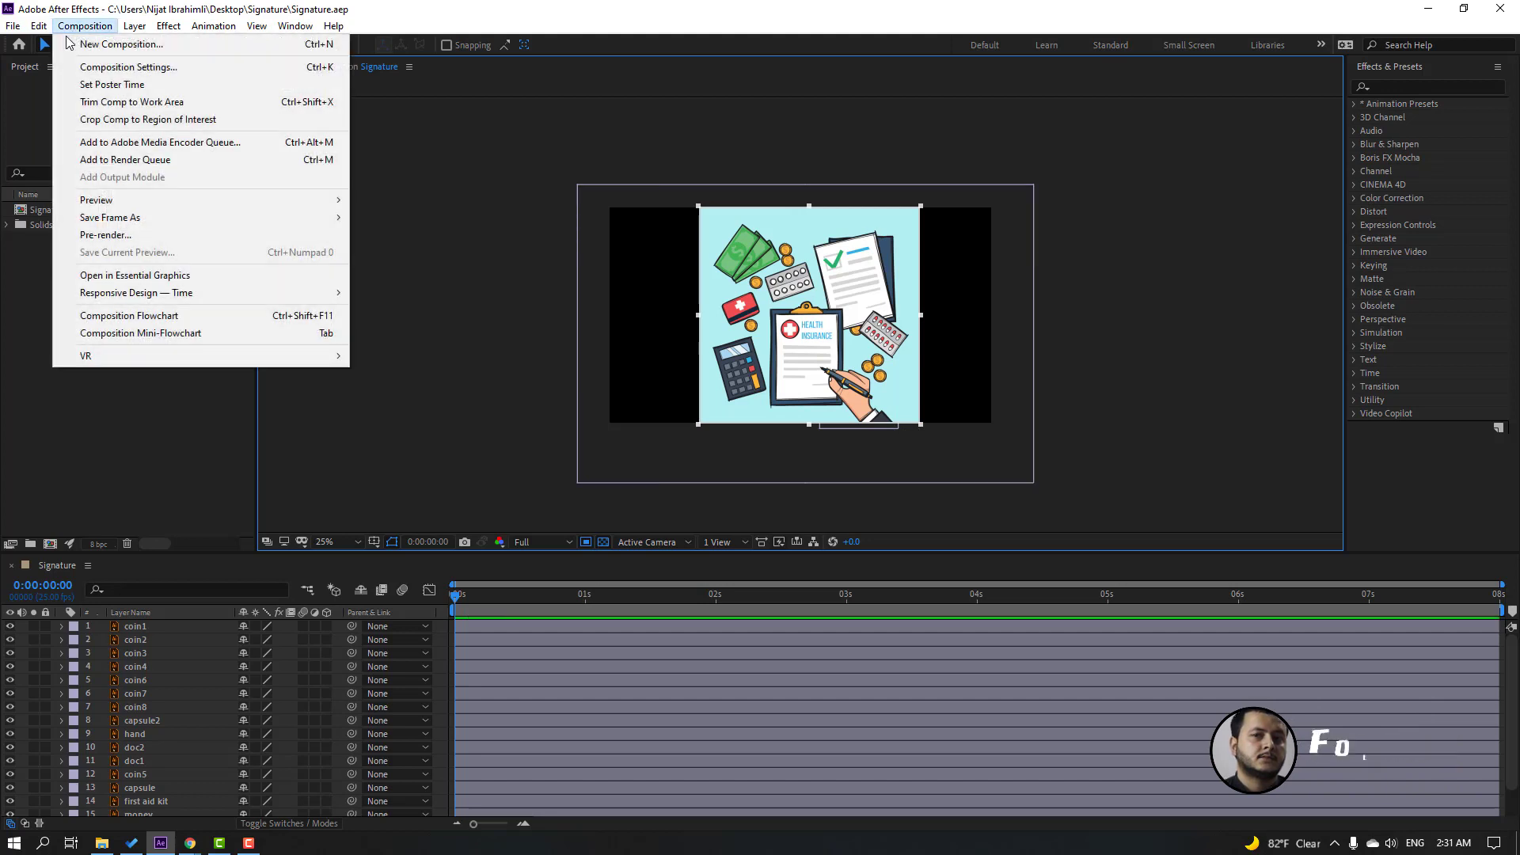
{"action": "left_click", "coordinate": [217, 121]}
{"action": "scroll", "coordinate": [555, 372], "scroll_direction": "up", "scroll_amount": 2}
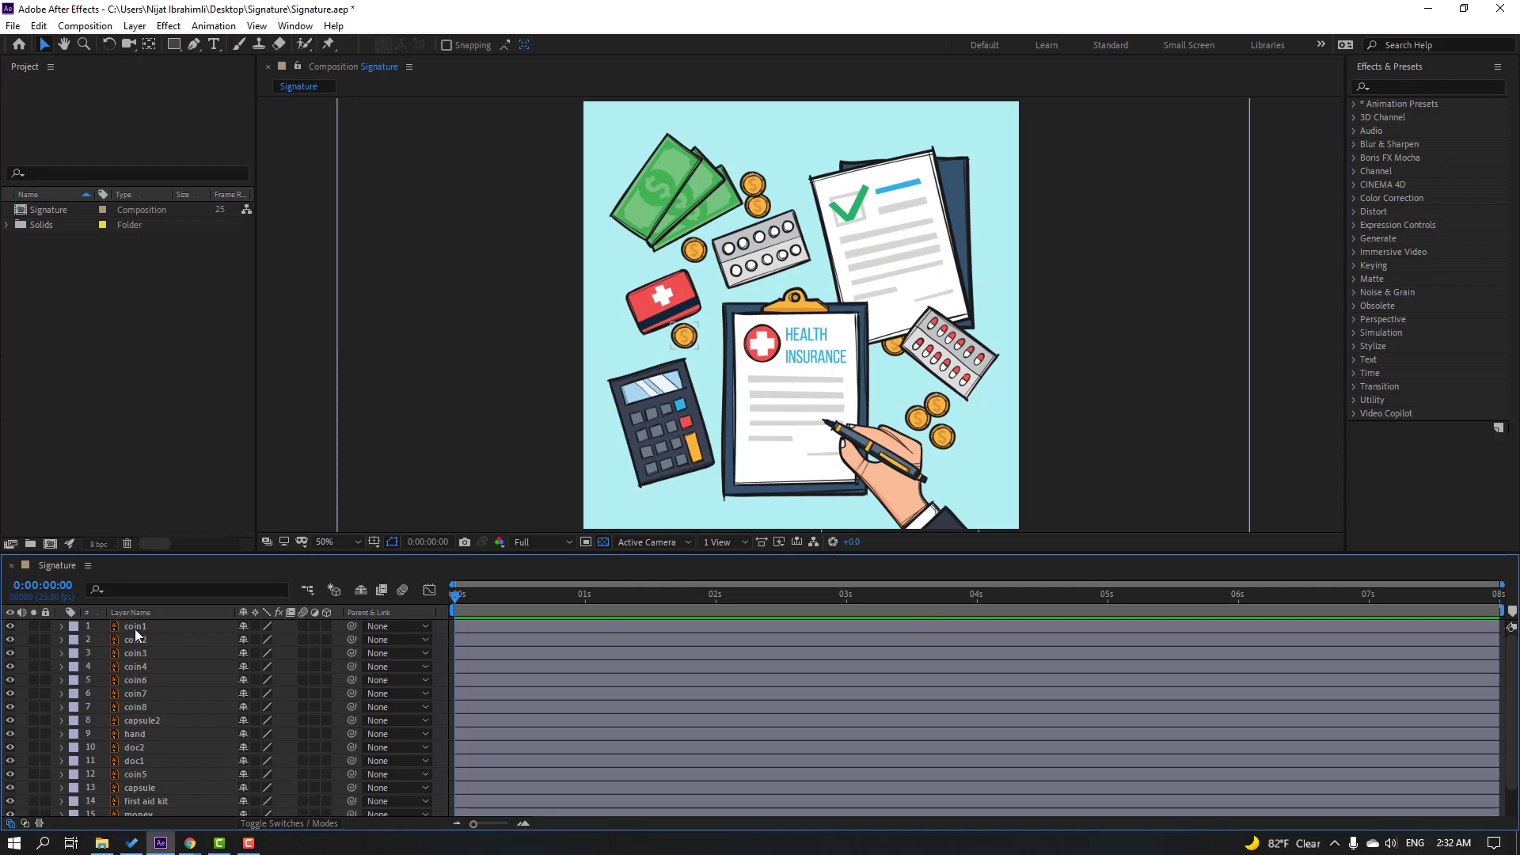
- Add Position keyframes at 0:00:01:03 to every layer except hand and BG
{"action": "scroll", "coordinate": [188, 729], "scroll_direction": "down", "scroll_amount": 2}
{"action": "key", "text": "ctrl+a"}
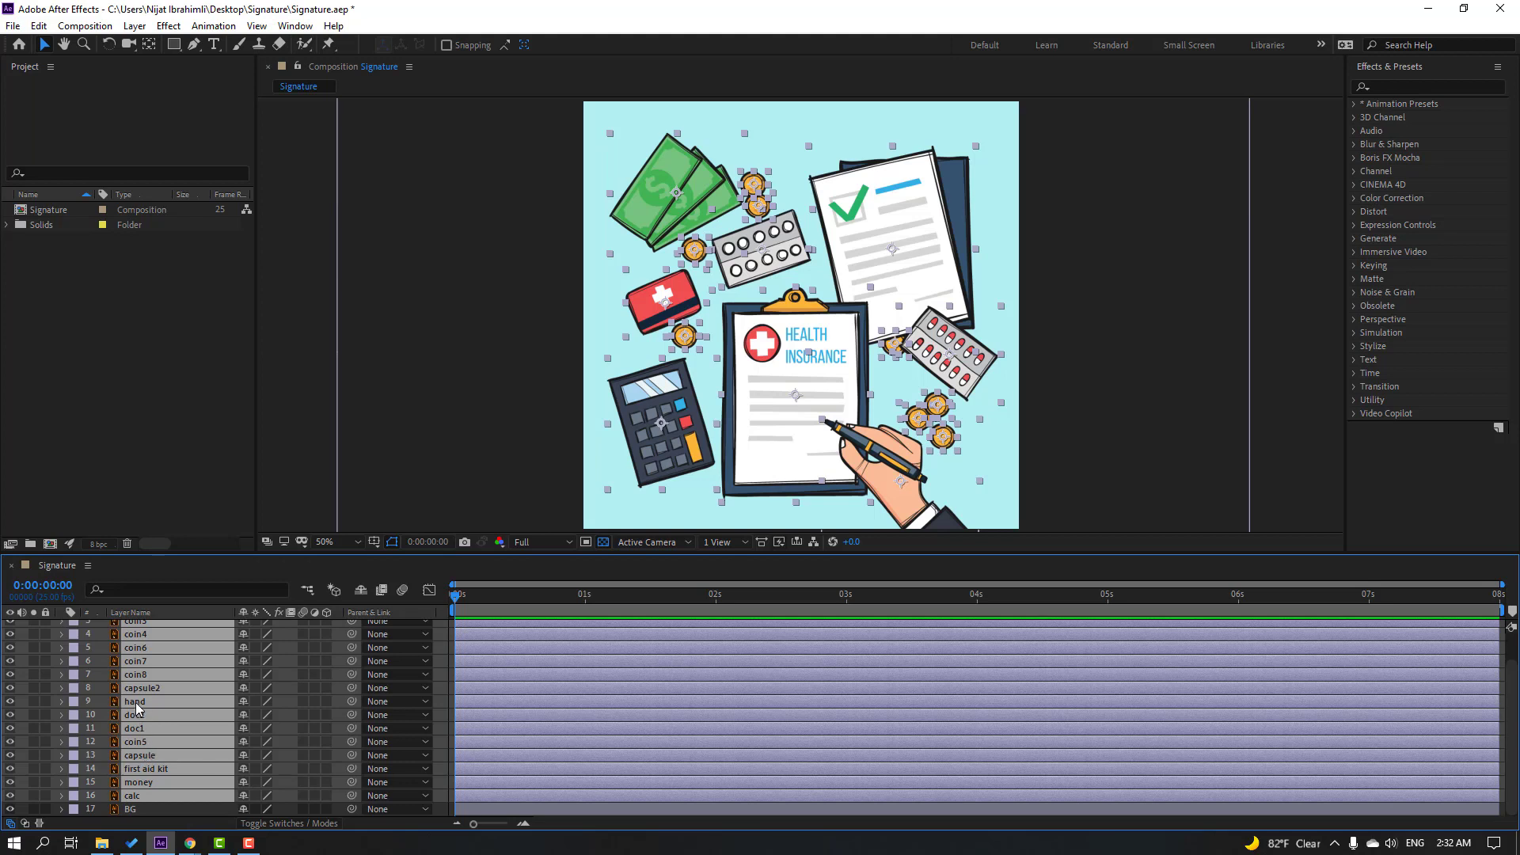
{"action": "left_click", "coordinate": [134, 702], "text": "ctrl"}
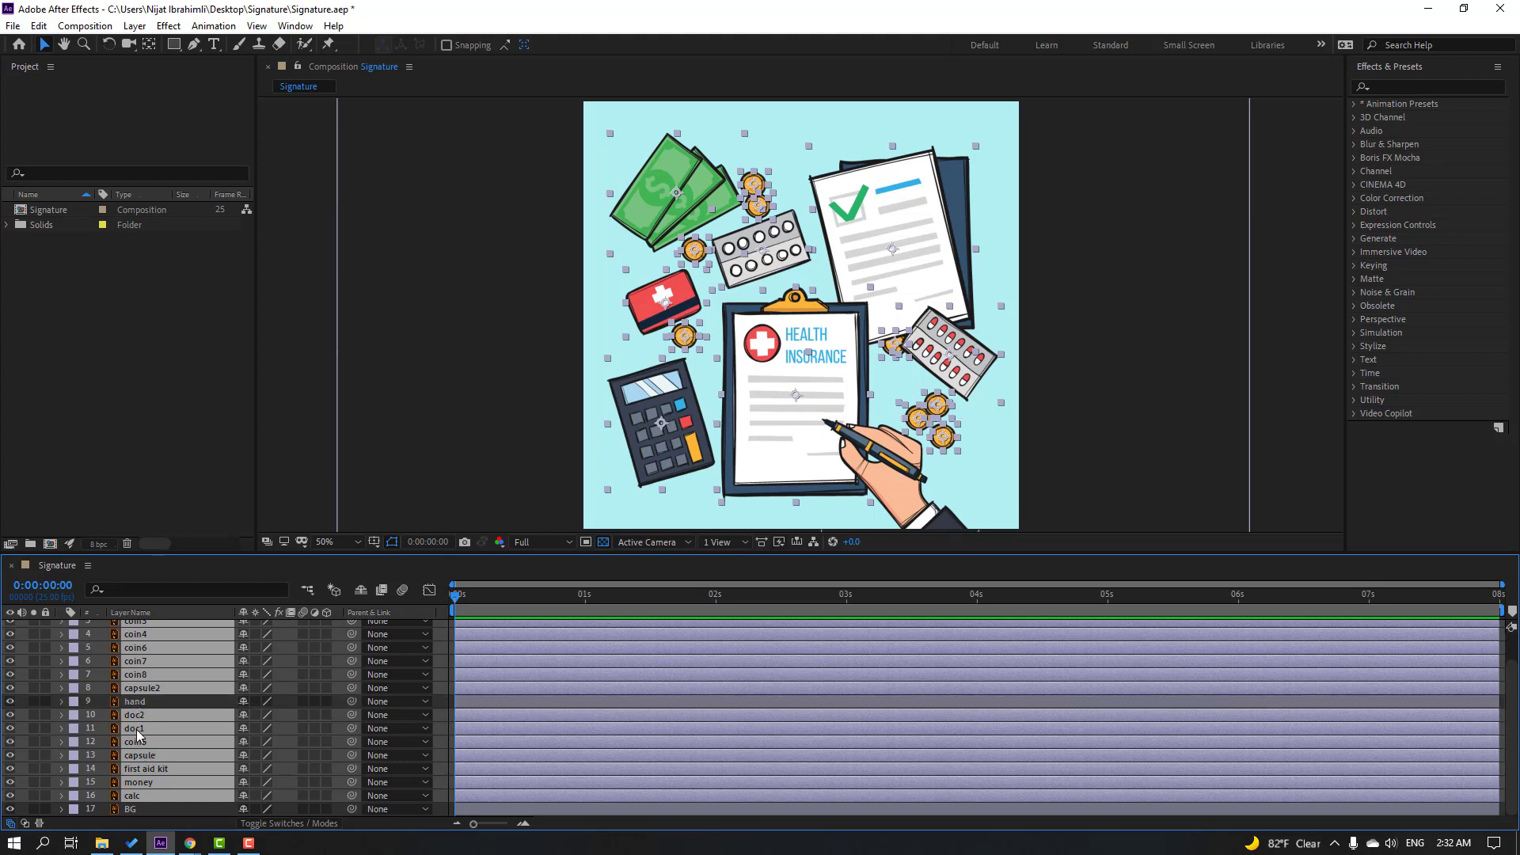
{"action": "key", "text": "p"}
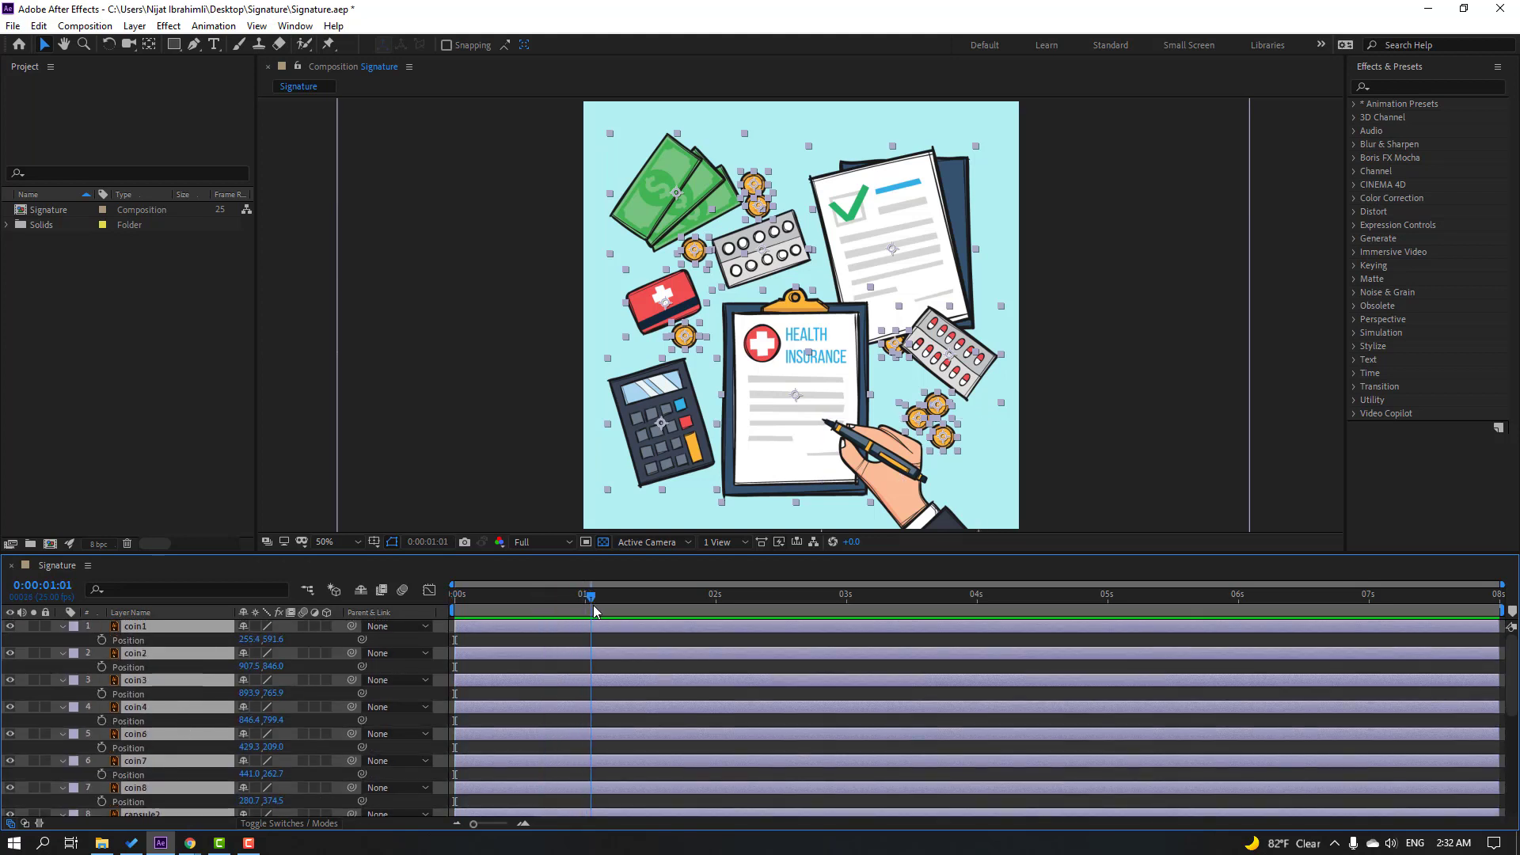
{"action": "left_click", "coordinate": [102, 640]}
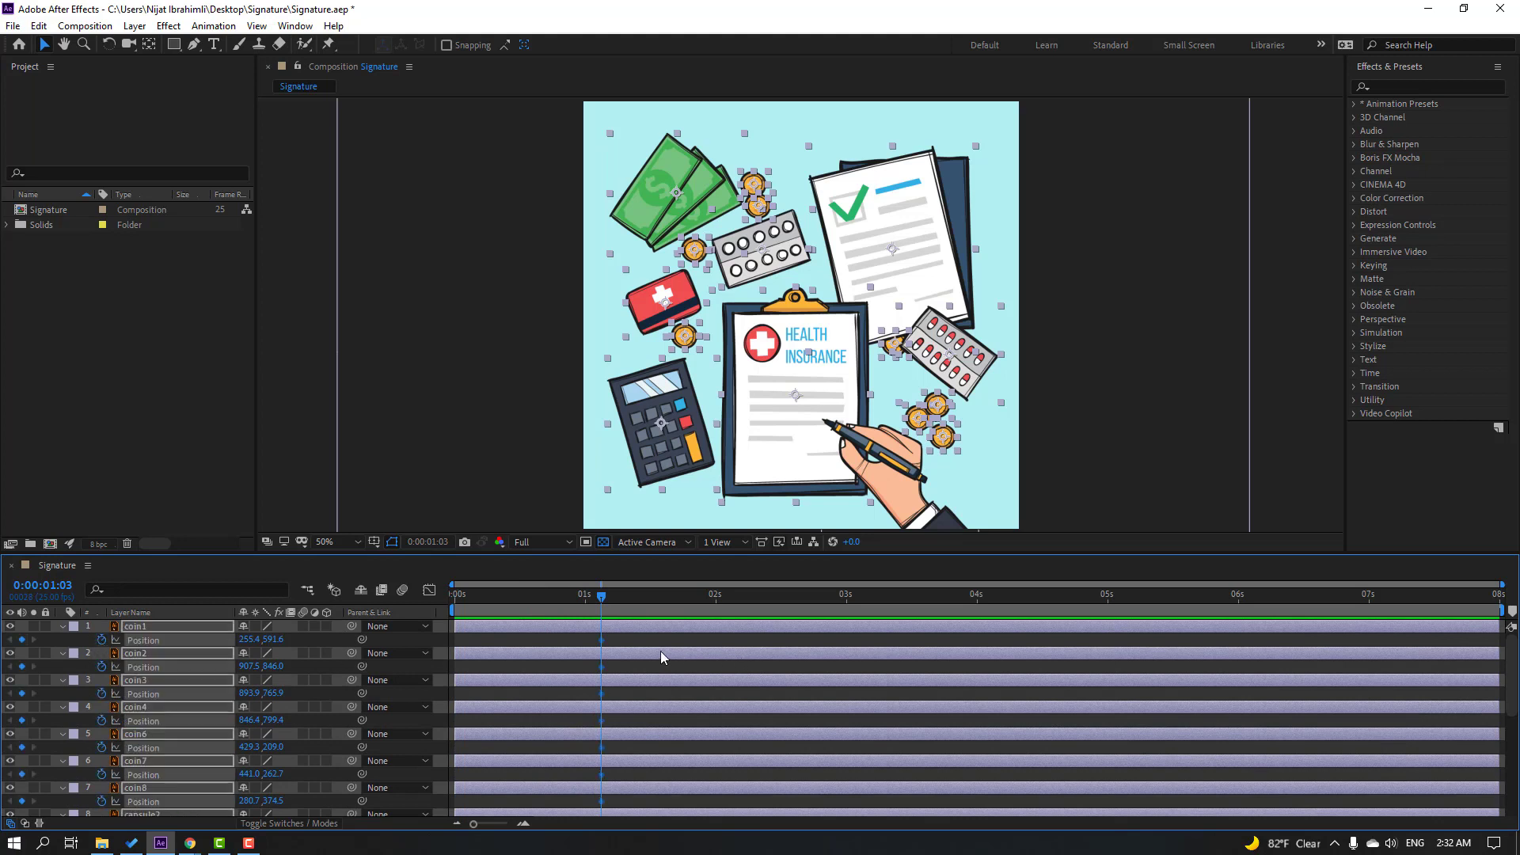
- At the first frame, move the calculator, money and first aid kit out of the frame on its left side
{"action": "left_click", "coordinate": [637, 486]}
{"action": "key", "text": "Home"}
{"action": "left_click_drag", "start_coordinate": [675, 447], "coordinate": [530, 513]}
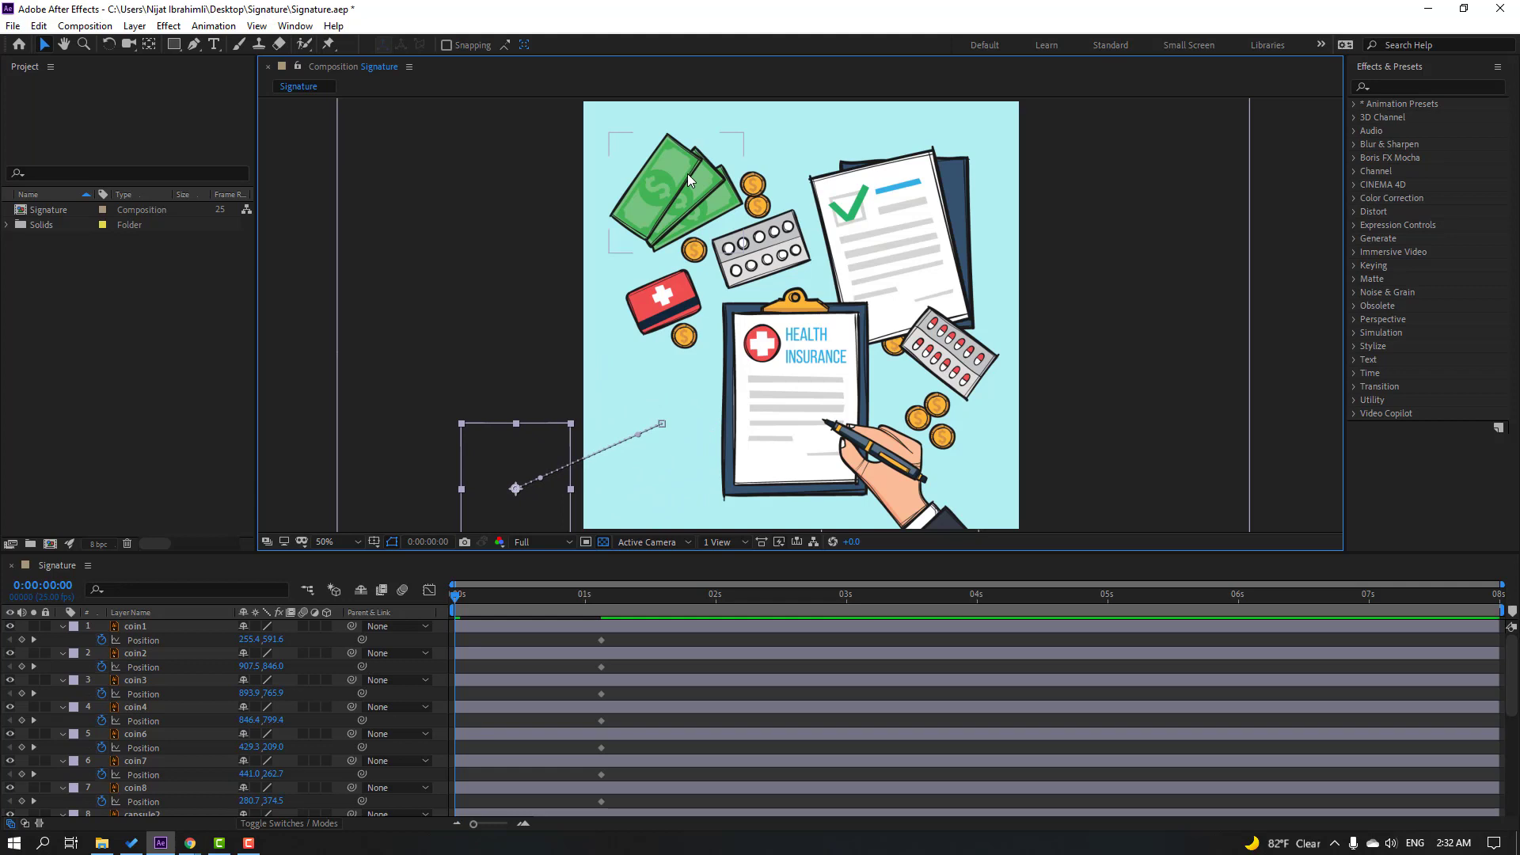
{"action": "left_click_drag", "start_coordinate": [665, 204], "coordinate": [497, 131]}
{"action": "left_click_drag", "start_coordinate": [640, 308], "coordinate": [440, 315]}
- Move doc1, the red capsule pack and the four nearby coins out past the frame's right side, and the clipboard below it
{"action": "scroll", "coordinate": [852, 278], "scroll_direction": "right", "scroll_amount": 1}
{"action": "left_click_drag", "start_coordinate": [852, 278], "coordinate": [1088, 231]}
{"action": "key", "text": "comma"}
{"action": "scroll", "coordinate": [863, 419], "scroll_direction": "down", "scroll_amount": 1}
{"action": "left_click_drag", "start_coordinate": [741, 368], "coordinate": [720, 495]}
{"action": "left_click", "coordinate": [855, 329]}
{"action": "left_click_drag", "start_coordinate": [855, 329], "coordinate": [977, 357]}
{"action": "left_click_drag", "start_coordinate": [851, 372], "coordinate": [931, 394]}
{"action": "left_click_drag", "start_coordinate": [828, 325], "coordinate": [916, 328]}
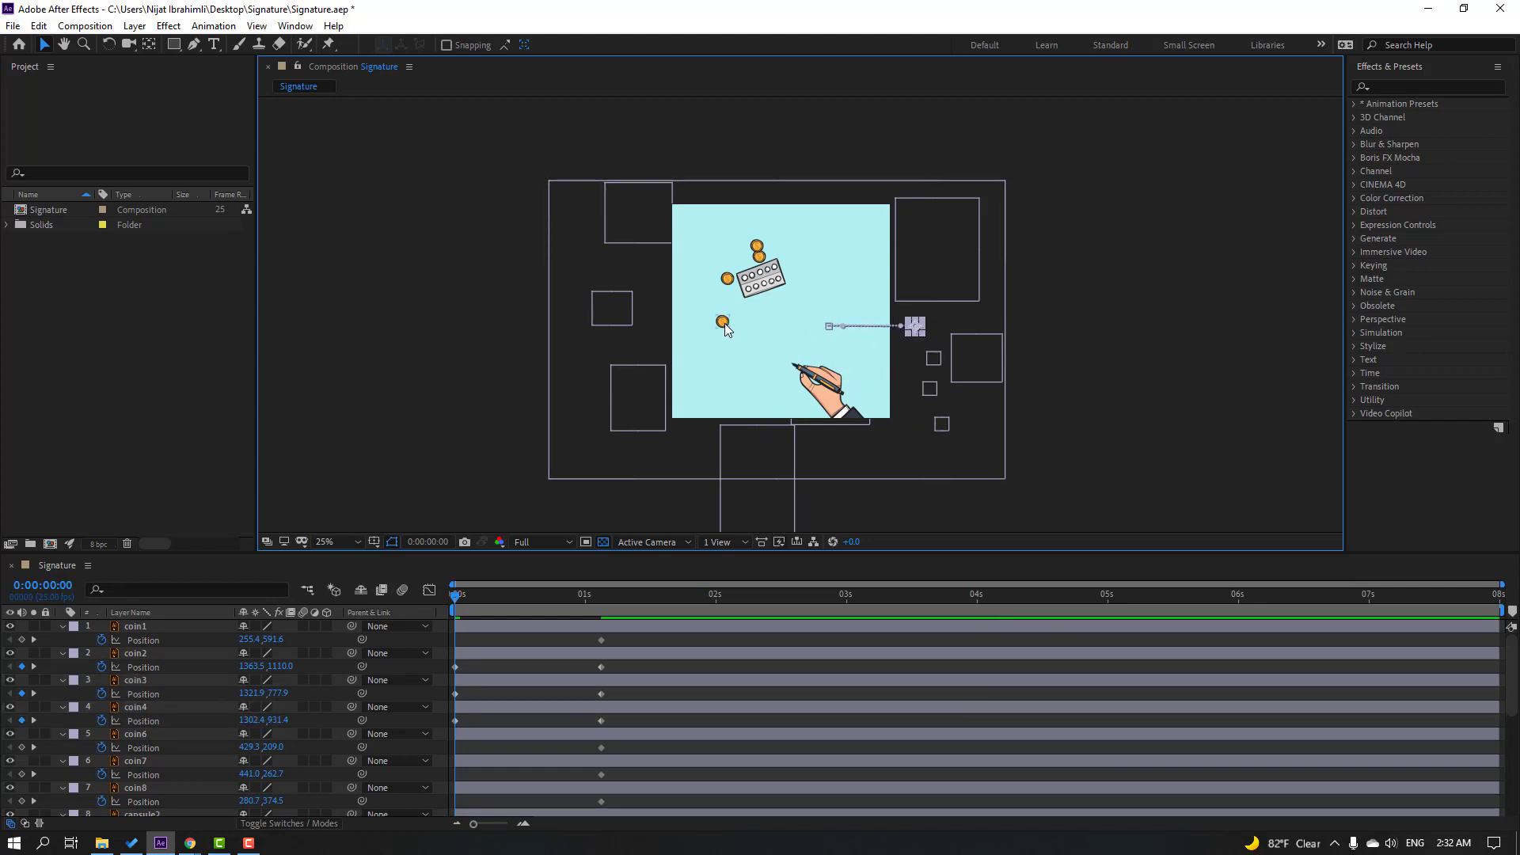
- Move the remaining coins and the white capsule pack out of the frame to the left and above at the first frame
{"action": "left_click_drag", "start_coordinate": [727, 329], "coordinate": [646, 338]}
{"action": "left_click_drag", "start_coordinate": [725, 283], "coordinate": [774, 188]}
{"action": "left_click_drag", "start_coordinate": [759, 257], "coordinate": [829, 180]}
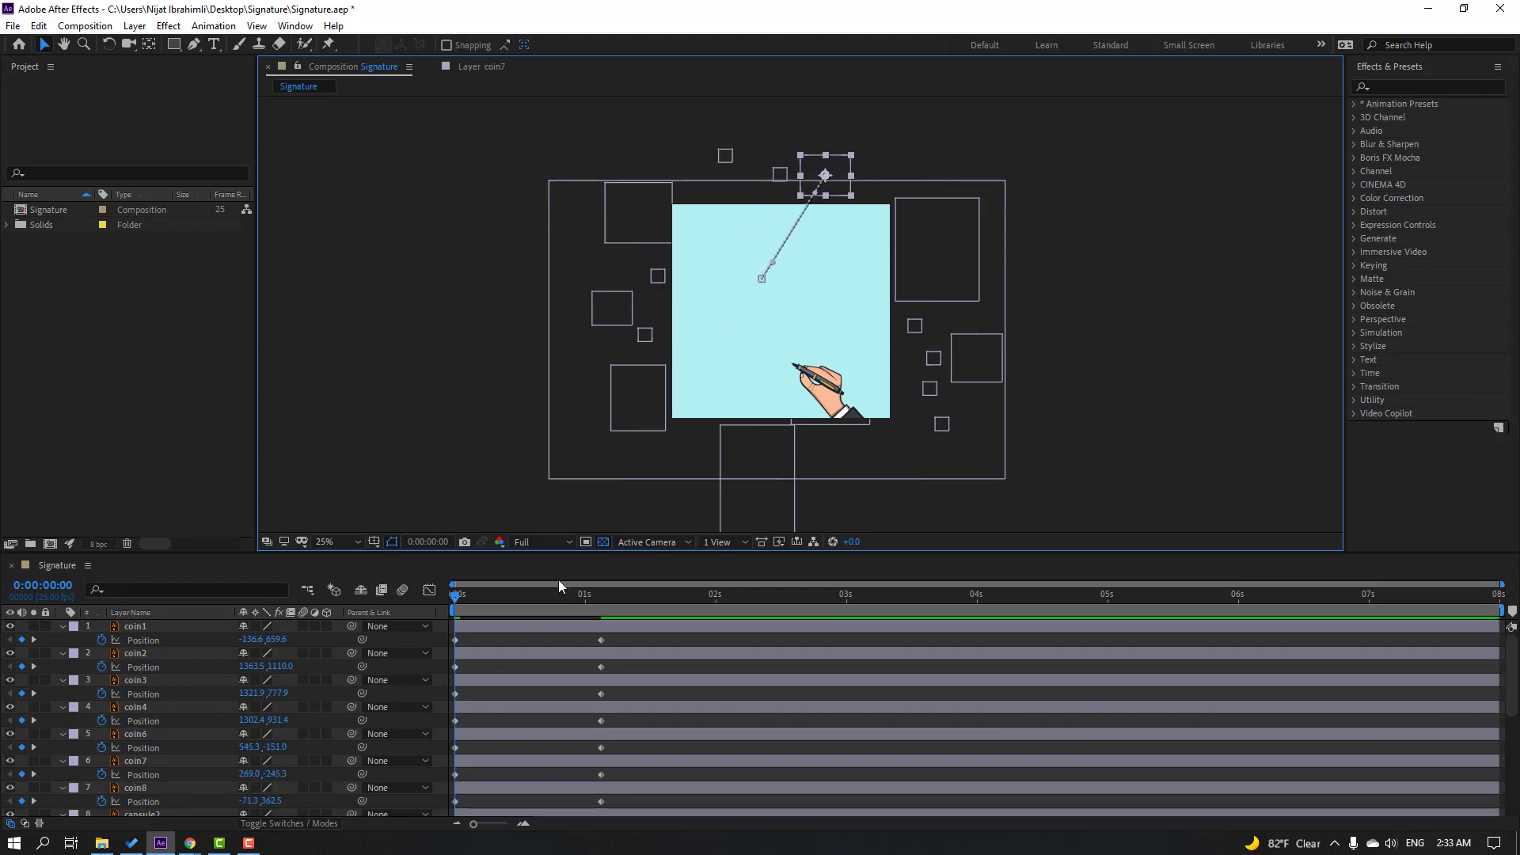
- Apply Easy Ease to all Position keyframes of the animated layers
{"action": "left_click_drag", "start_coordinate": [551, 552], "coordinate": [539, 263]}
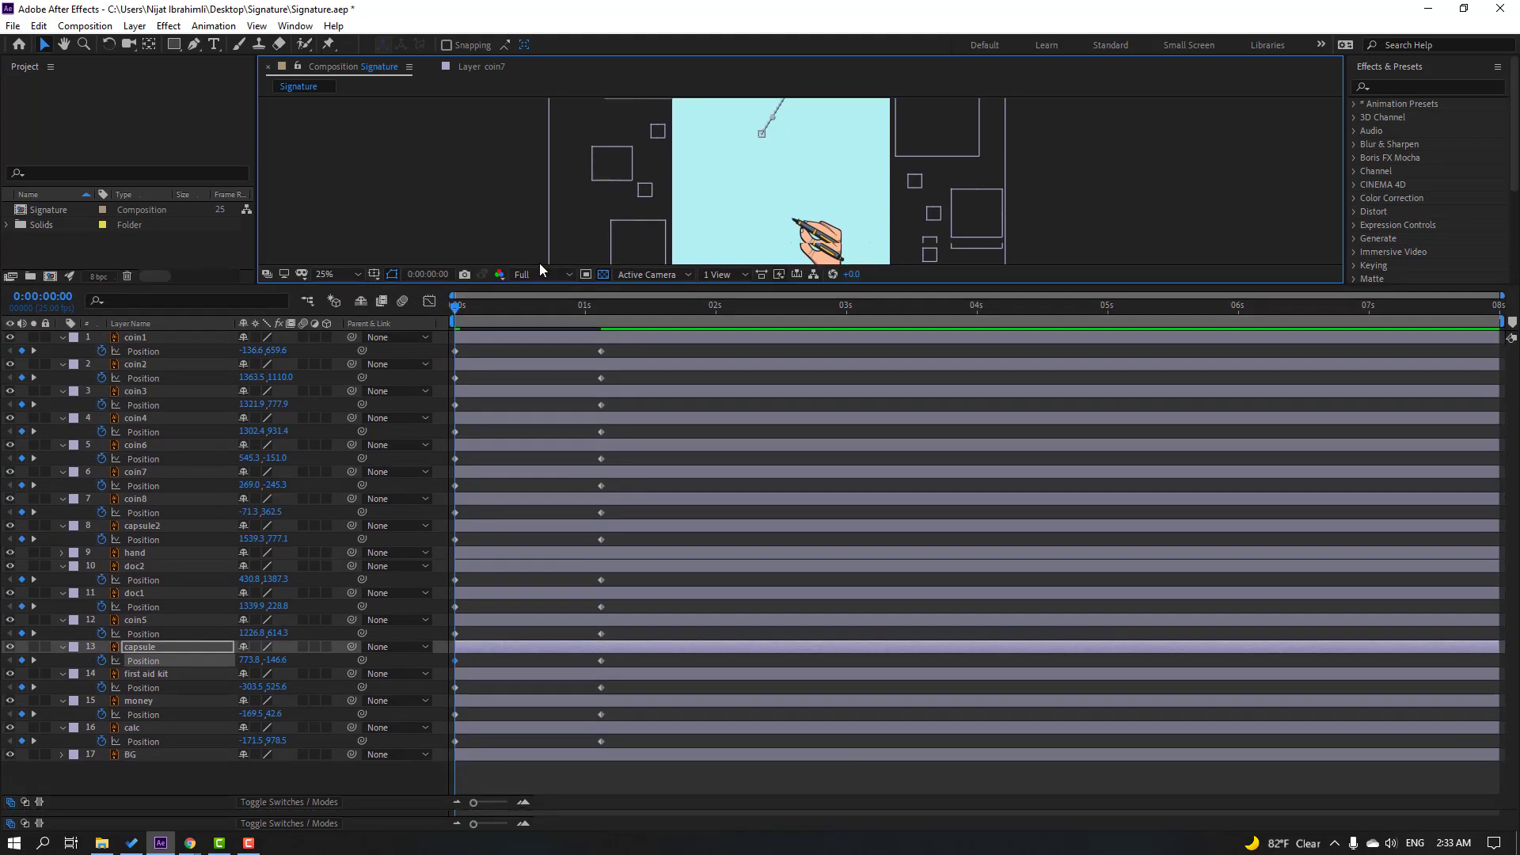
{"action": "left_click_drag", "start_coordinate": [619, 354], "coordinate": [450, 749]}
{"action": "right_click", "coordinate": [605, 739]}
{"action": "mouse_move", "coordinate": [712, 723]}
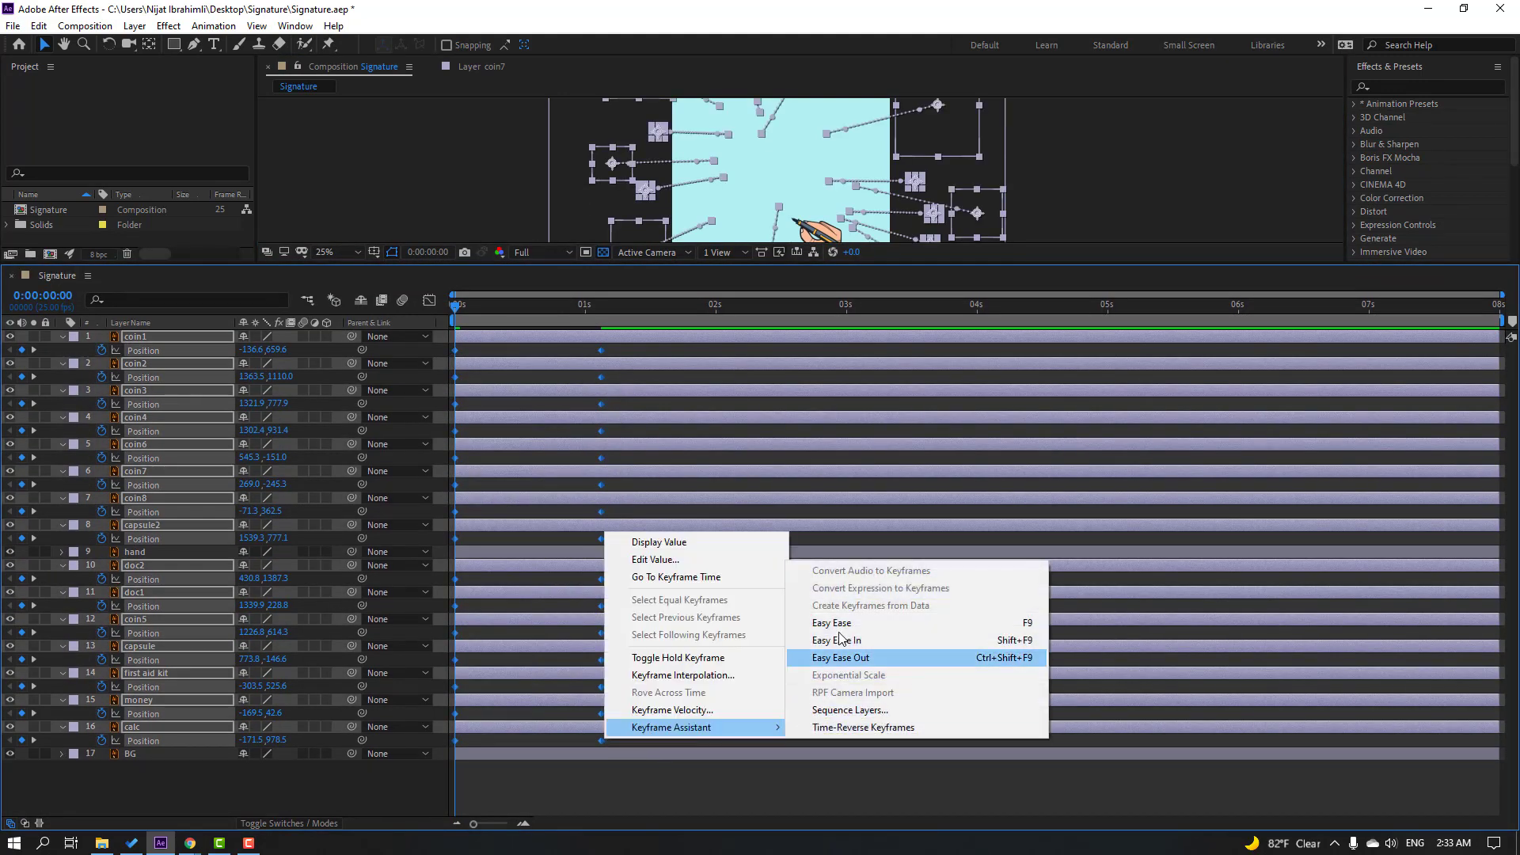
{"action": "left_click", "coordinate": [836, 624]}
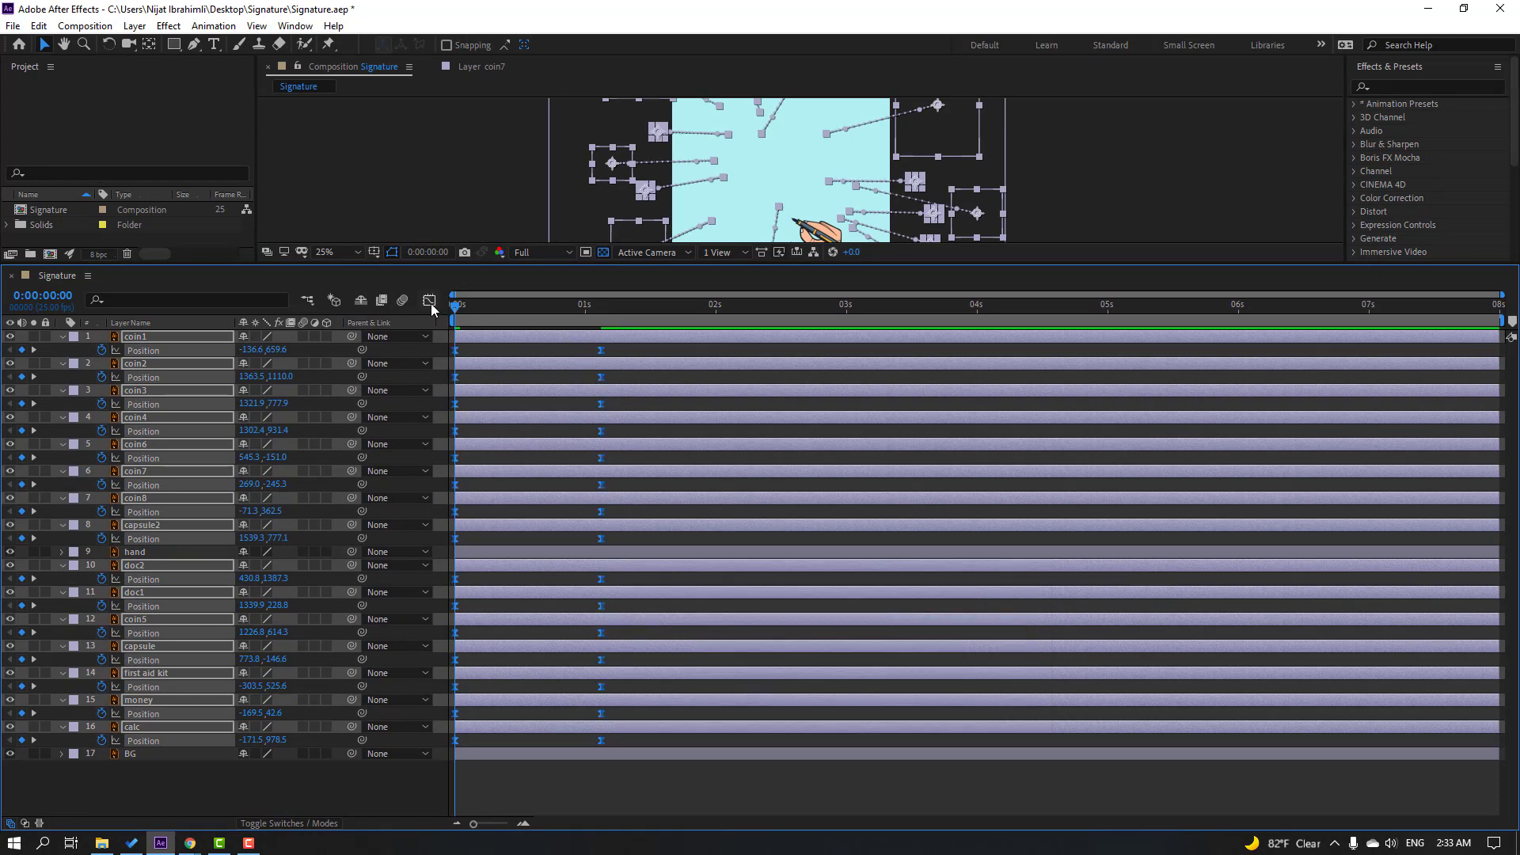
- Lengthen the incoming ease of the end keyframes in the speed graph so the objects start fast and slow down gradually
{"action": "left_click", "coordinate": [429, 301]}
{"action": "left_click", "coordinate": [601, 761]}
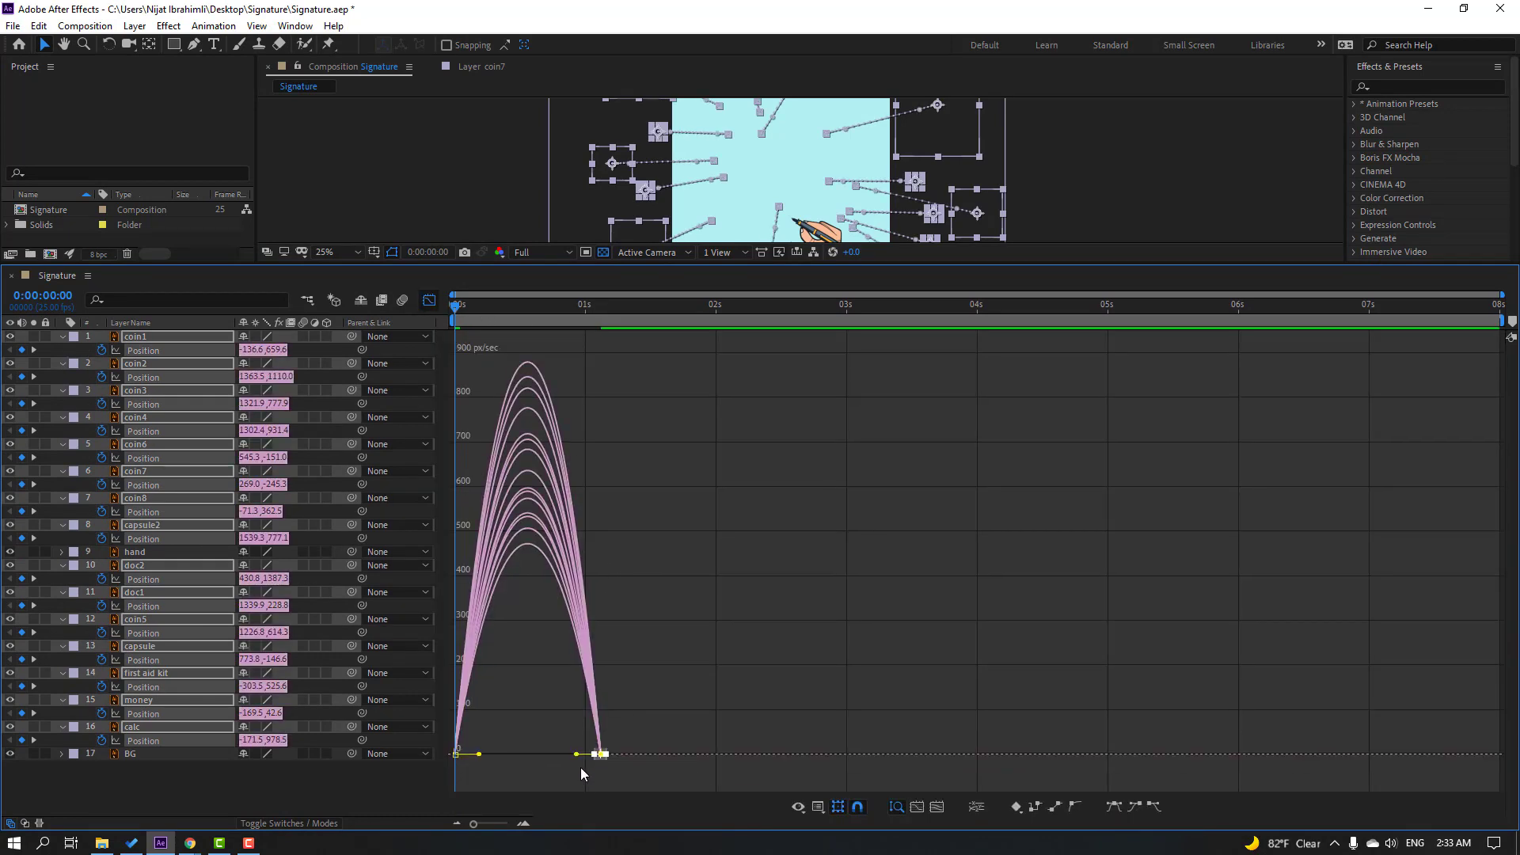
{"action": "left_click_drag", "start_coordinate": [578, 756], "coordinate": [544, 757]}
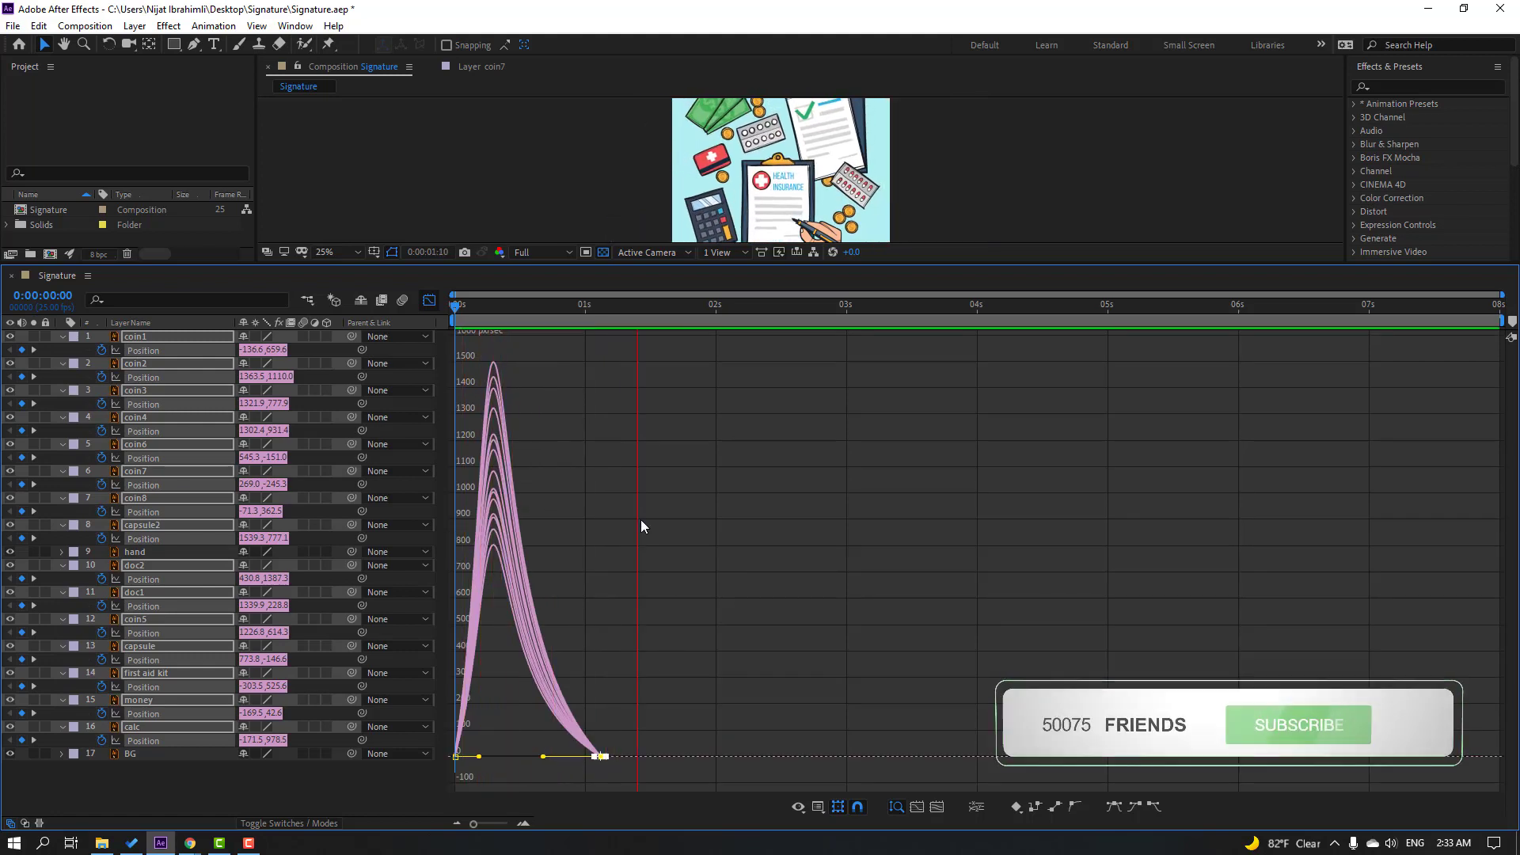
{"action": "left_click", "coordinate": [429, 300]}
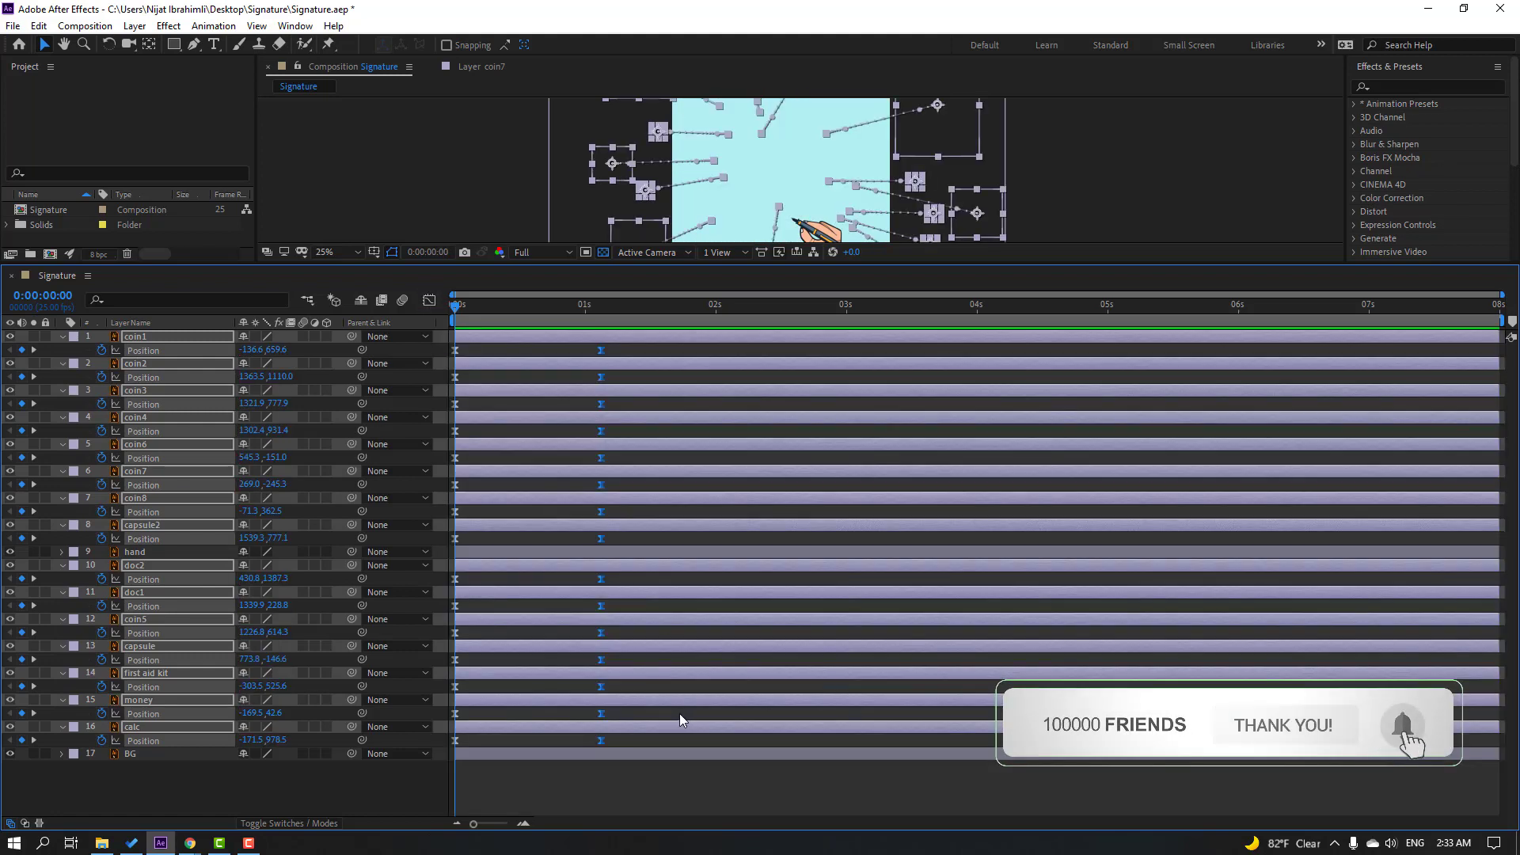
- Shift the end Position keyframes of all objects to 0:00:01:11 and preview the animation
{"action": "left_click_drag", "start_coordinate": [601, 356], "coordinate": [643, 363]}
{"action": "key", "text": "space"}
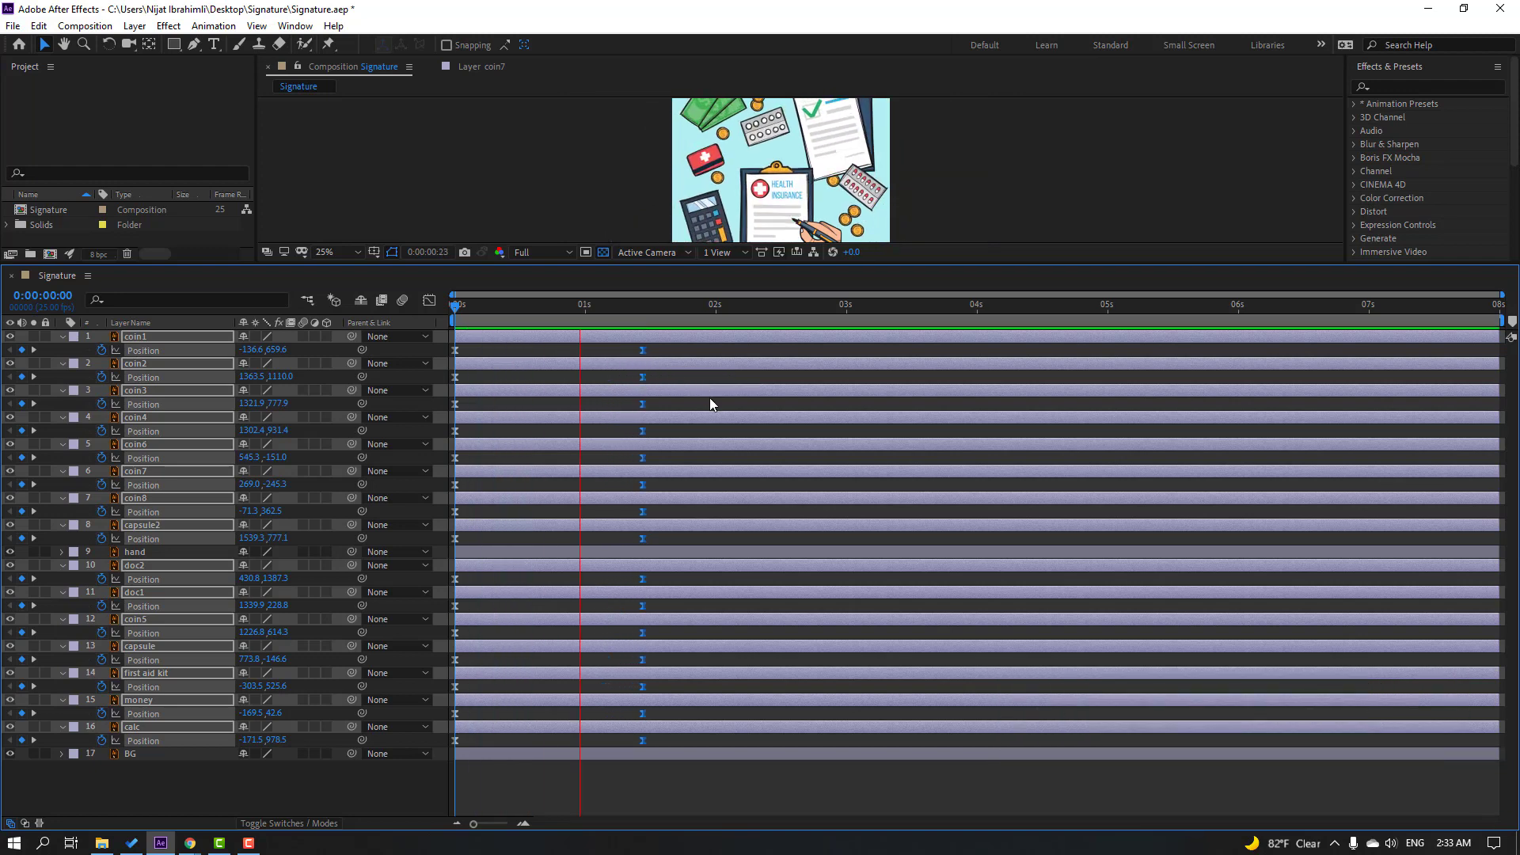
{"action": "key", "text": "space"}
- Stagger the coin animations by shifting coin1, coin3, coin7 and coin8 a few frames along the timeline by differing amounts
{"action": "left_click_drag", "start_coordinate": [599, 269], "coordinate": [550, 514]}
{"action": "left_click", "coordinate": [450, 602]}
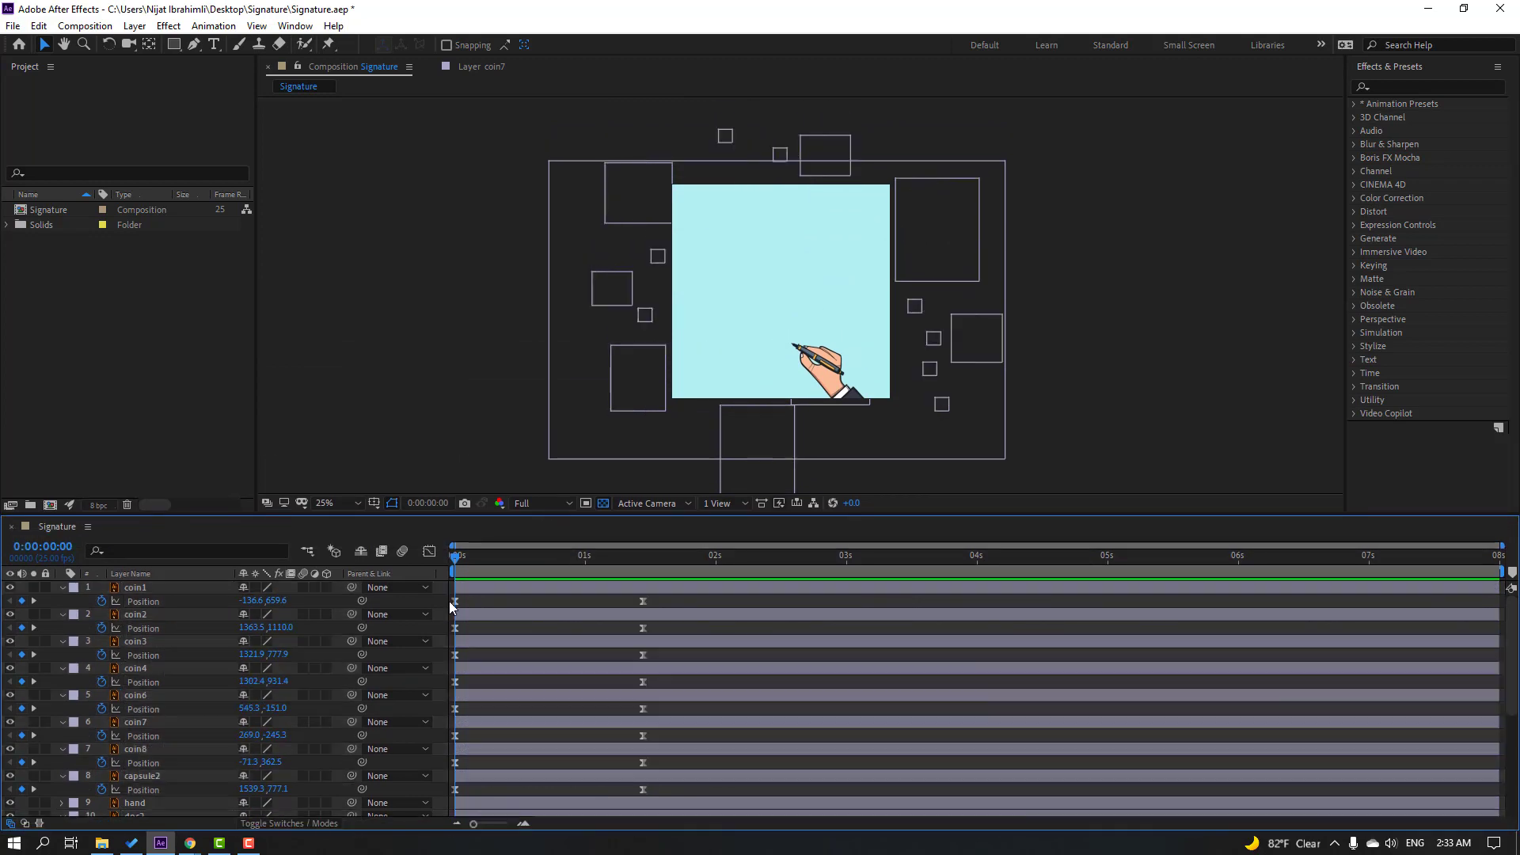
{"action": "left_click_drag", "start_coordinate": [477, 592], "coordinate": [499, 643]}
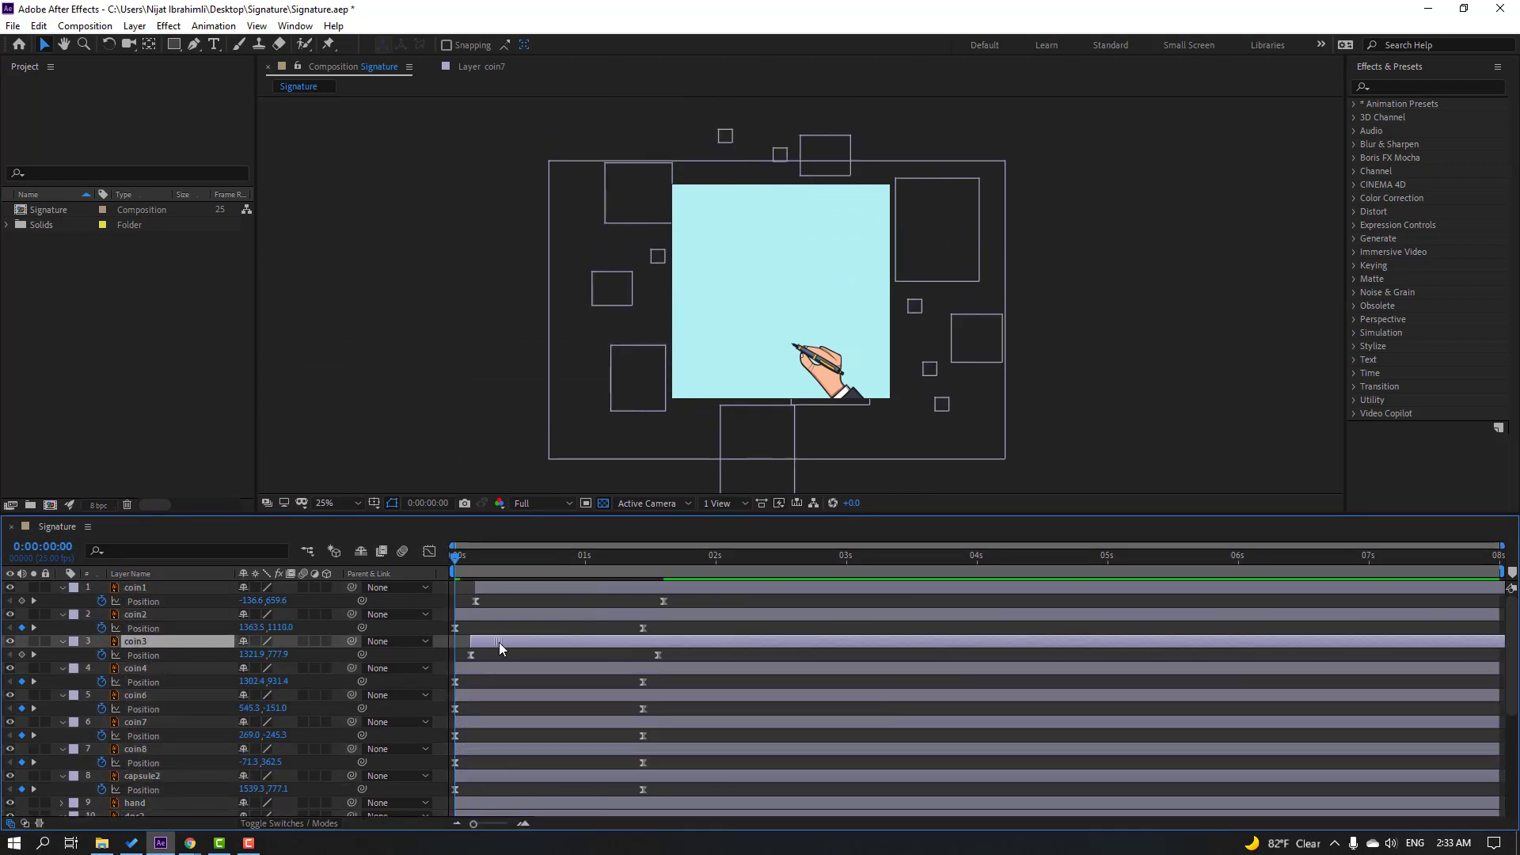
{"action": "left_click", "coordinate": [490, 701]}
{"action": "left_click_drag", "start_coordinate": [501, 724], "coordinate": [524, 706]}
- Delay the capsule2, capsule, doc1, money and calc layers by a few differing frames and preview the staggered entrance
{"action": "scroll", "coordinate": [501, 738], "scroll_direction": "down", "scroll_amount": 1}
{"action": "left_click", "coordinate": [499, 709]}
{"action": "scroll", "coordinate": [529, 744], "scroll_direction": "down", "scroll_amount": 4}
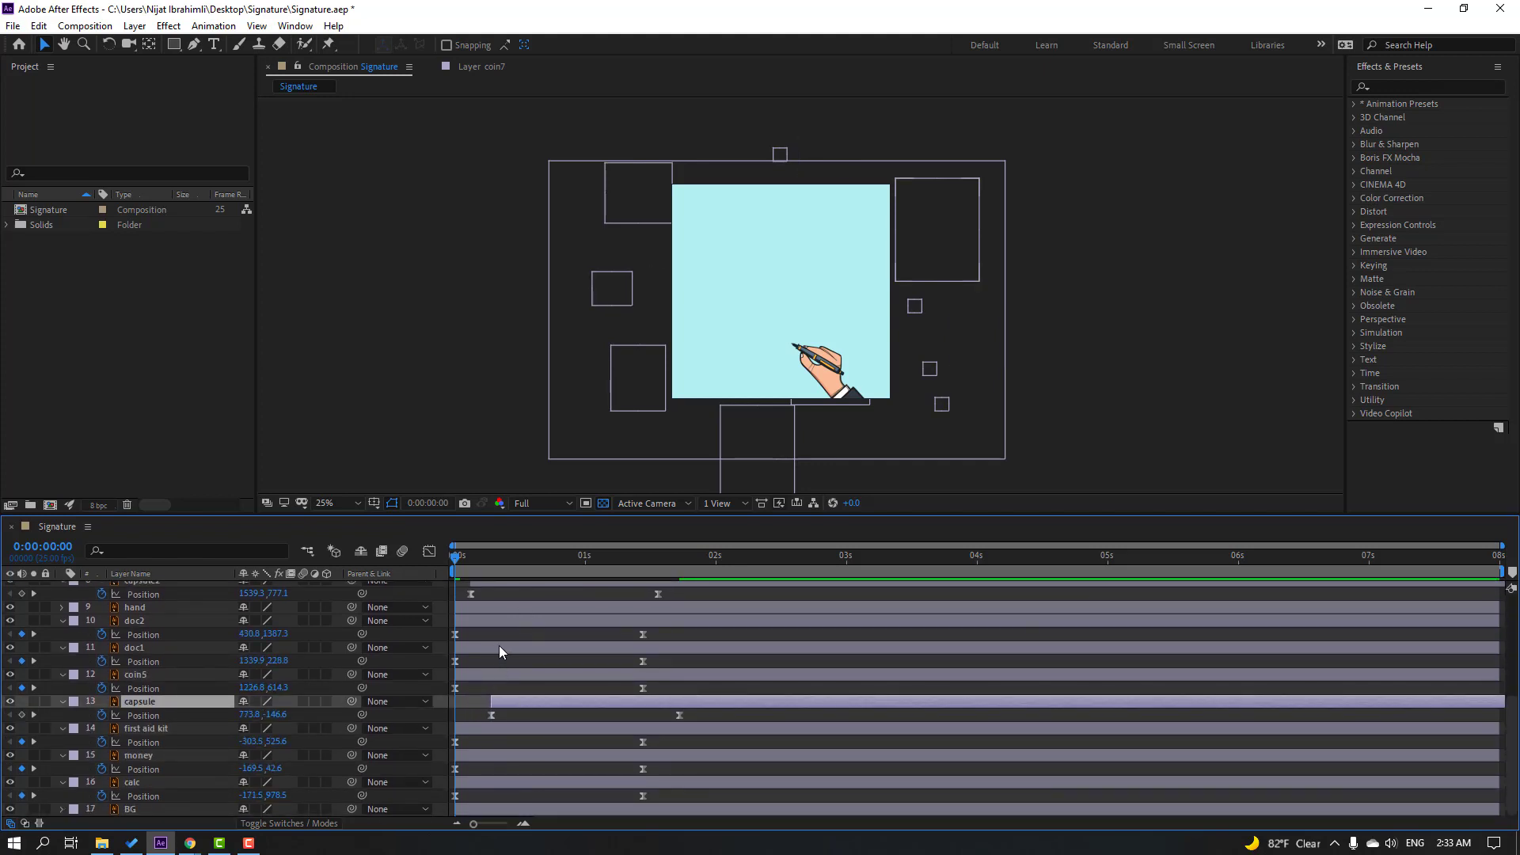
{"action": "left_click_drag", "start_coordinate": [499, 646], "coordinate": [520, 648]}
{"action": "left_click_drag", "start_coordinate": [503, 754], "coordinate": [516, 787]}
{"action": "key", "text": "space"}
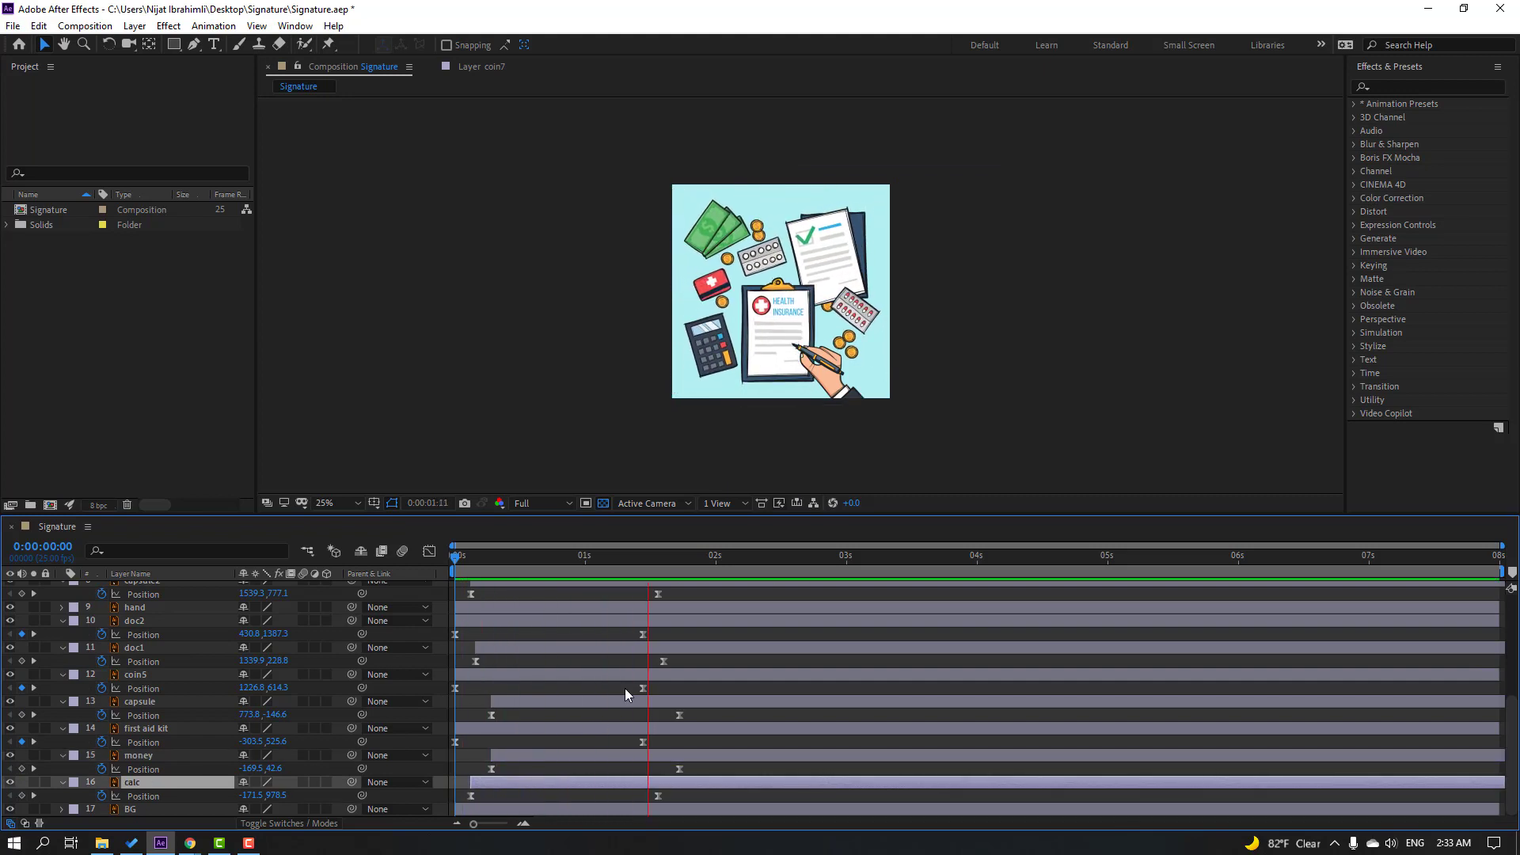
- Animate the hand's Position from below the frame at 0:00:01:21 up to 799.1, 1001.0 on the clipboard at 0:00:02:11
{"action": "left_click", "coordinate": [581, 556]}
{"action": "left_click_drag", "start_coordinate": [560, 557], "coordinate": [646, 551]}
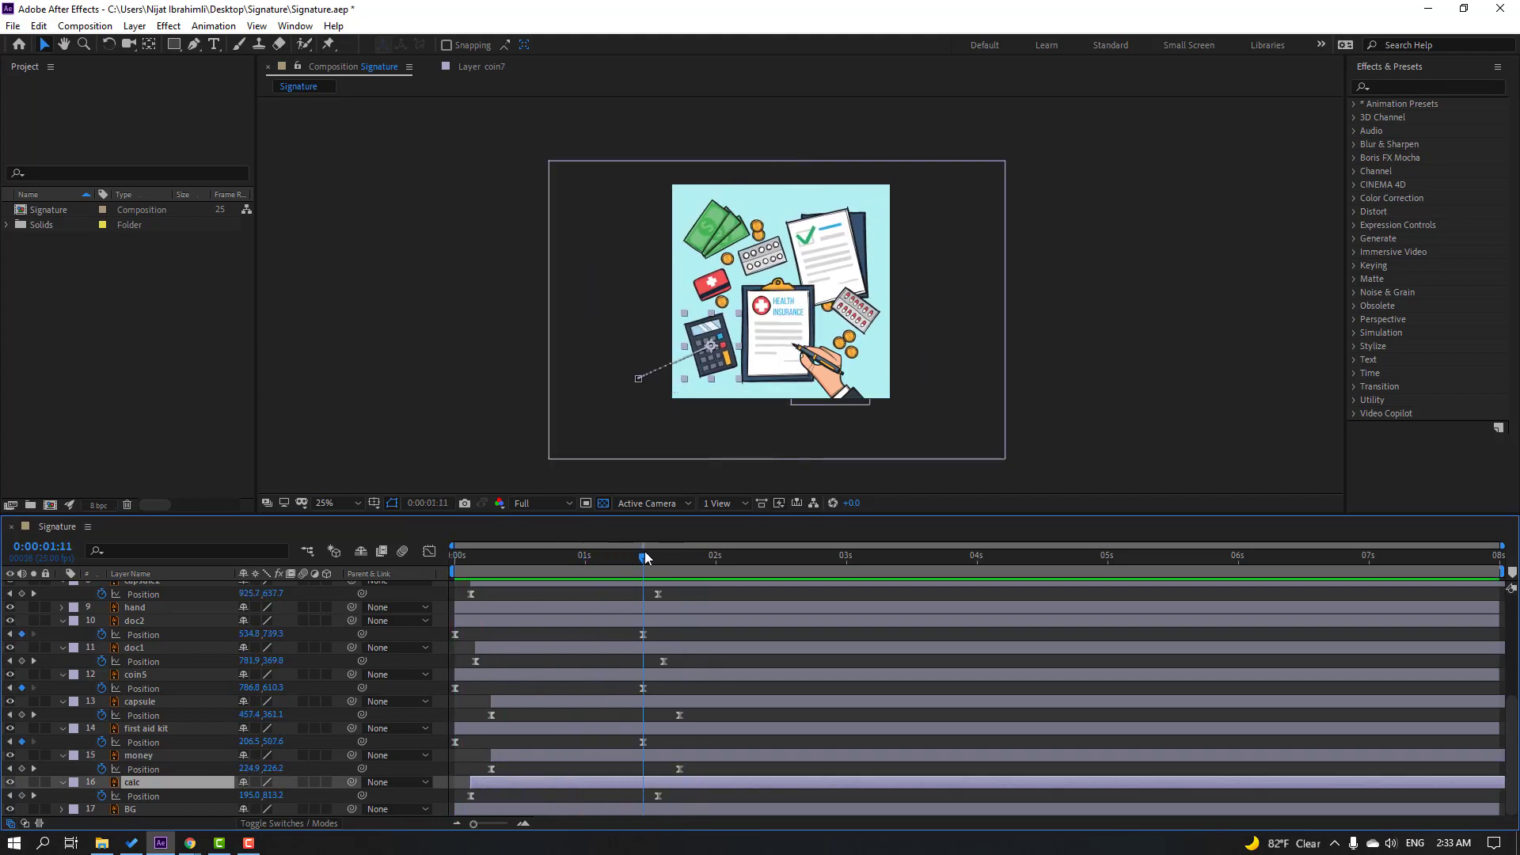
{"action": "left_click", "coordinate": [822, 386]}
{"action": "scroll", "coordinate": [871, 425], "scroll_direction": "up", "scroll_amount": 2}
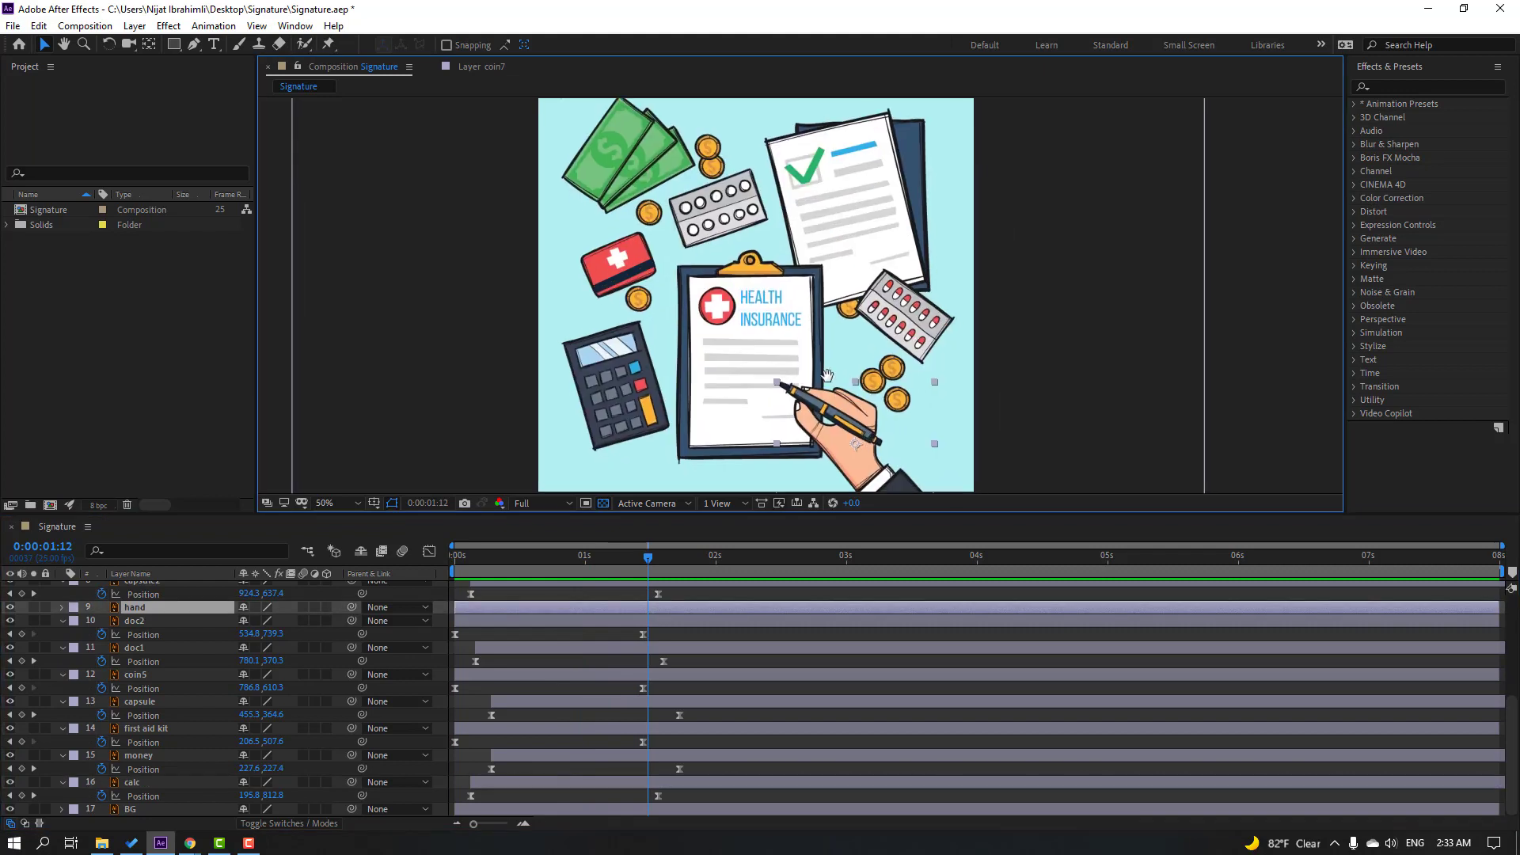
{"action": "left_click", "coordinate": [637, 557]}
{"action": "left_click", "coordinate": [685, 558]}
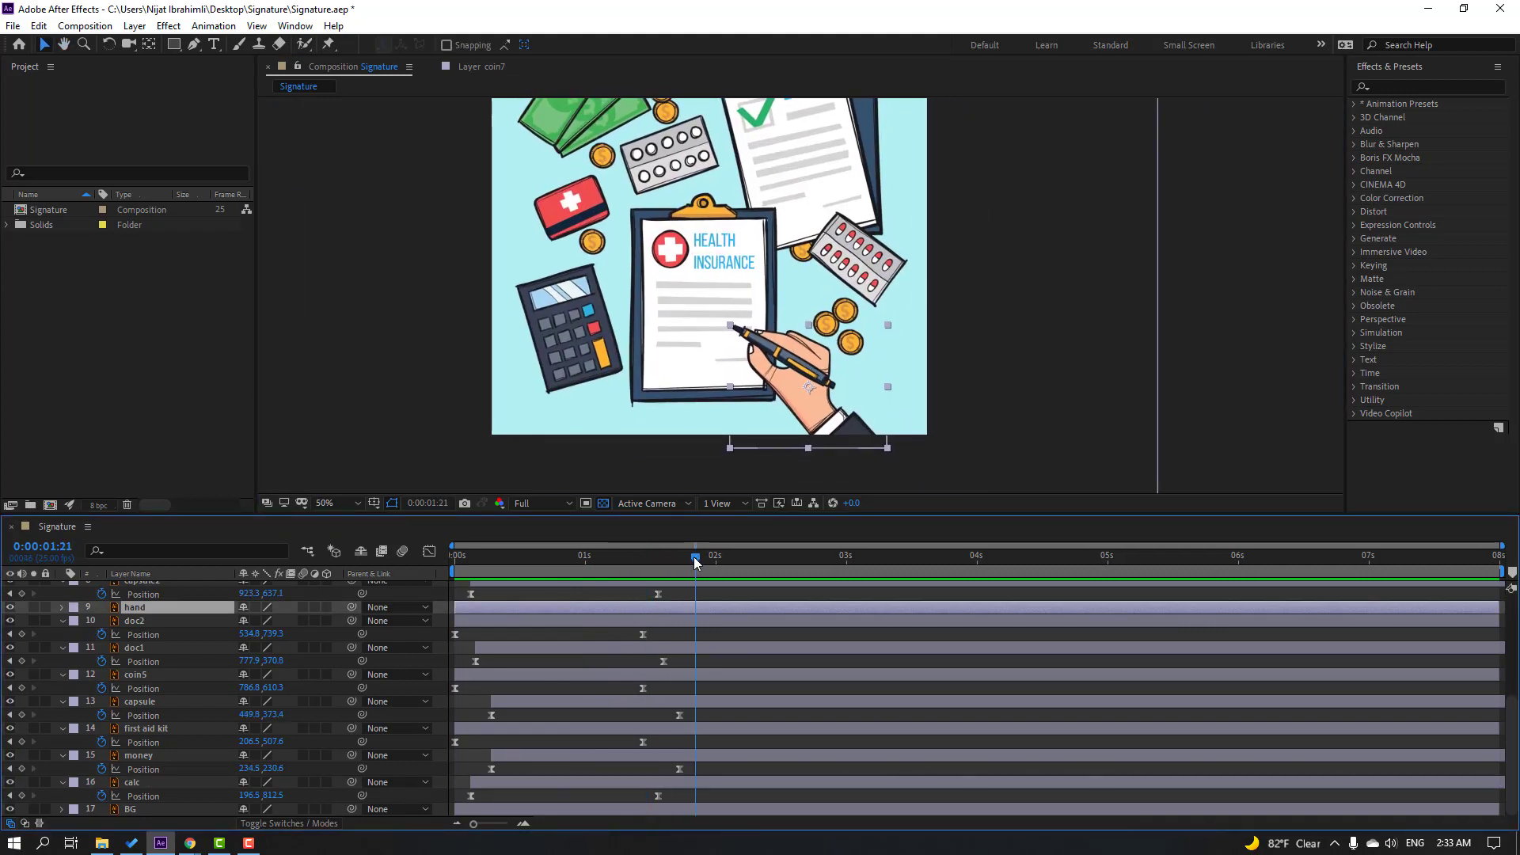
{"action": "key", "text": "alt+shift+p"}
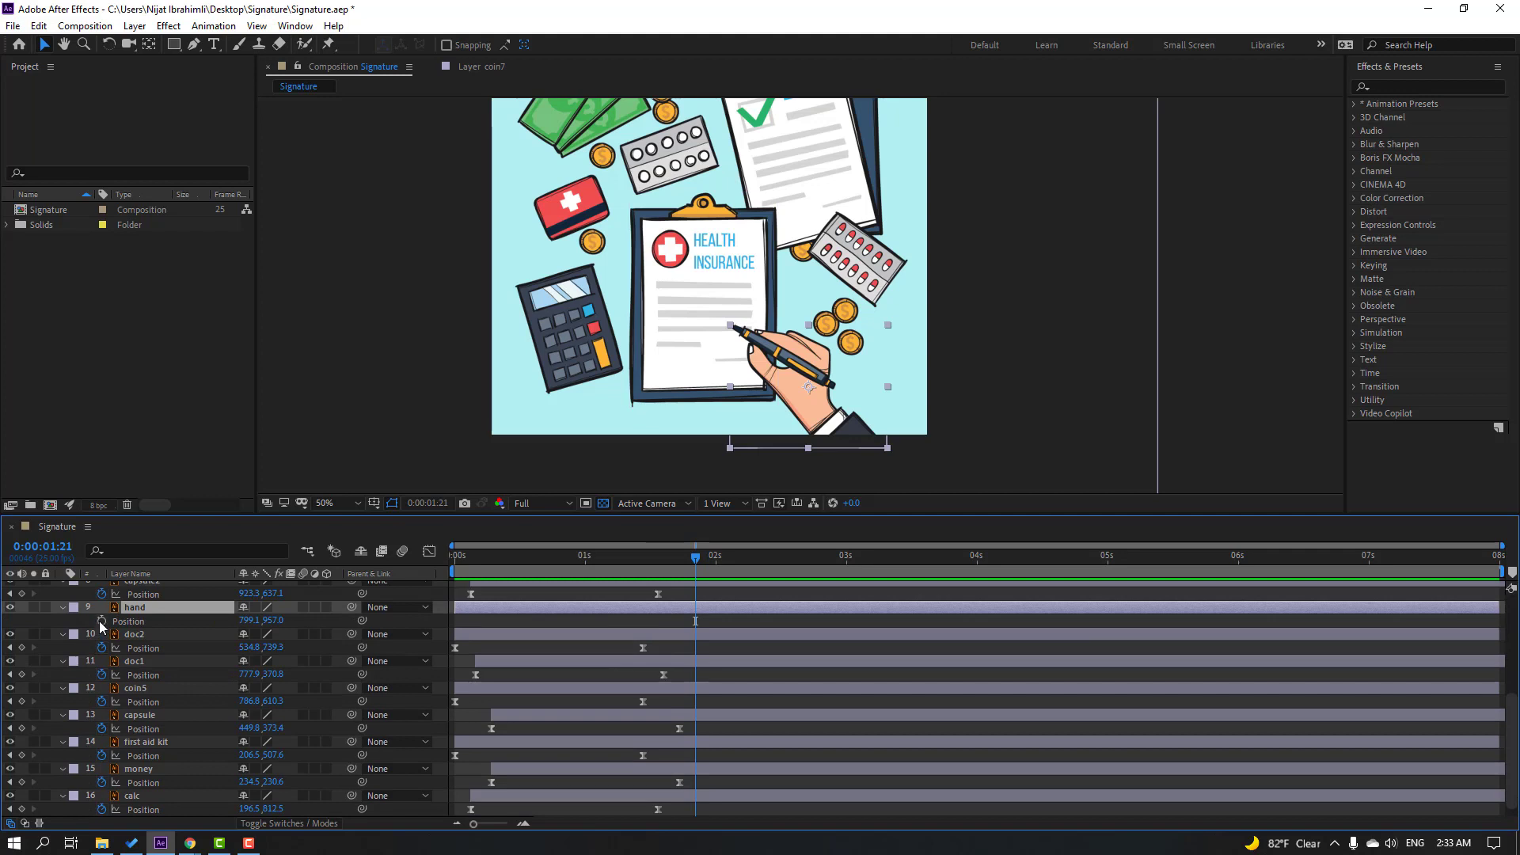
{"action": "mouse_move", "coordinate": [800, 364]}
{"action": "left_mouse_down"}
{"action": "mouse_move", "coordinate": [830, 507]}
{"action": "mouse_move", "coordinate": [819, 368]}
{"action": "left_mouse_up"}
{"action": "left_click", "coordinate": [710, 558]}
- Apply Easy Ease to the hand's two Position keyframes and lengthen the incoming ease of the end keyframe in the speed graph
{"action": "left_click", "coordinate": [695, 621]}
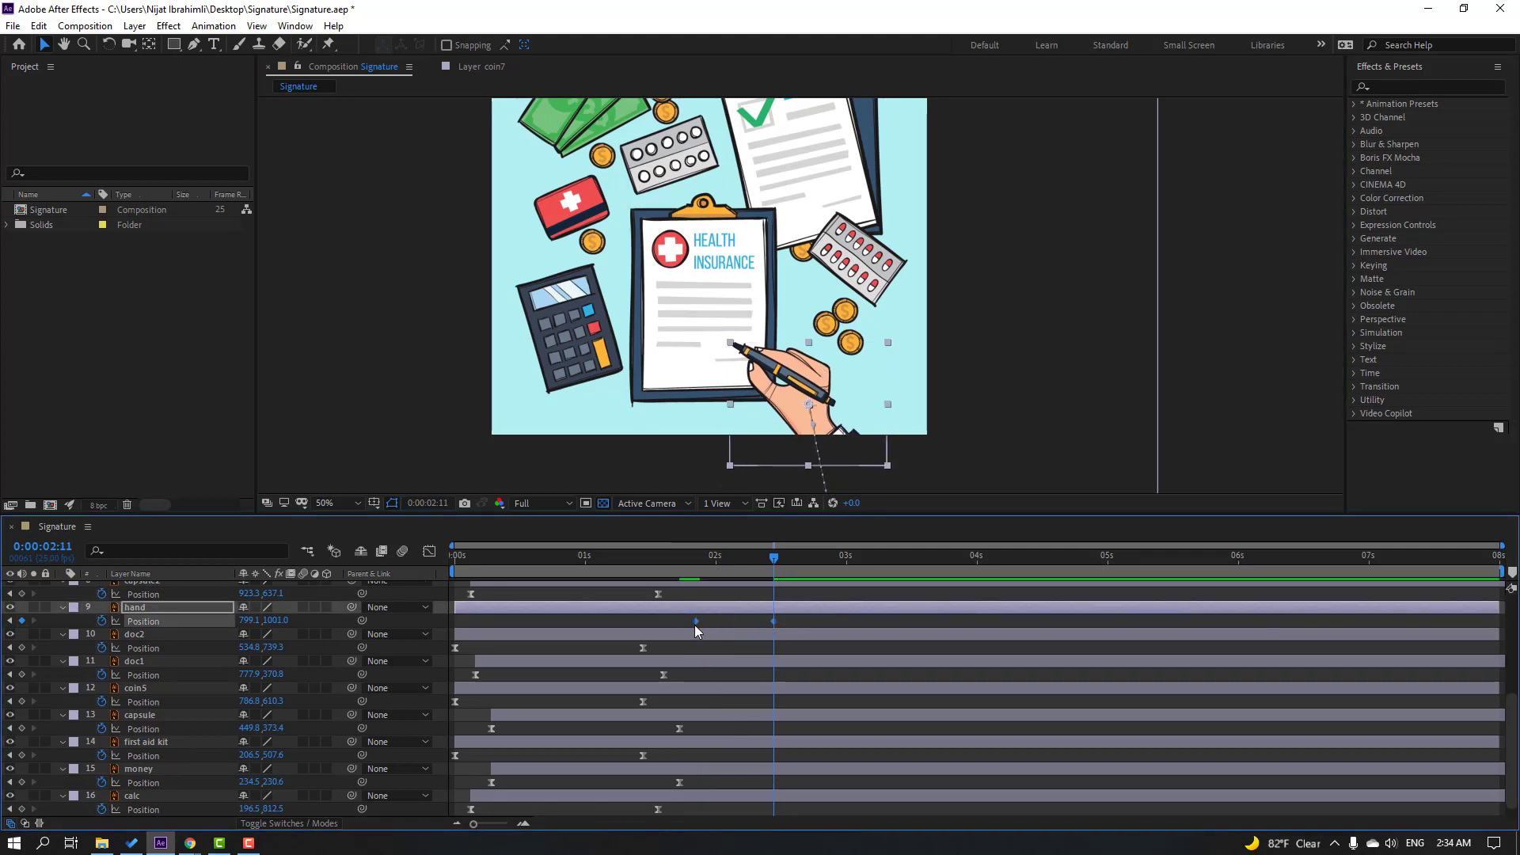
{"action": "right_click", "coordinate": [695, 624]}
{"action": "mouse_move", "coordinate": [840, 614]}
{"action": "left_click", "coordinate": [882, 661]}
{"action": "left_click", "coordinate": [429, 552]}
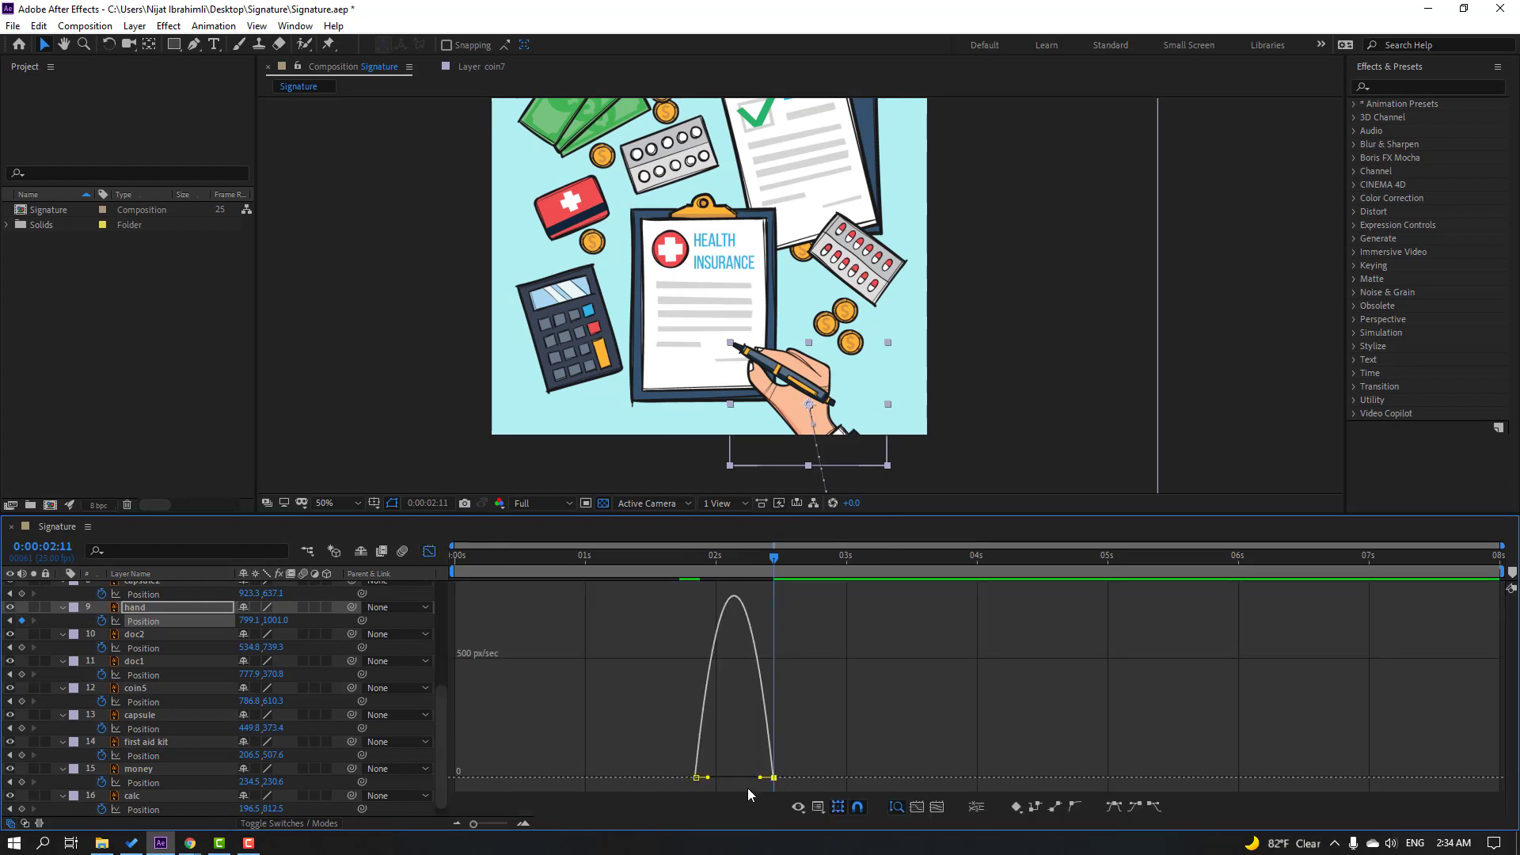
{"action": "left_click_drag", "start_coordinate": [759, 778], "coordinate": [738, 777]}
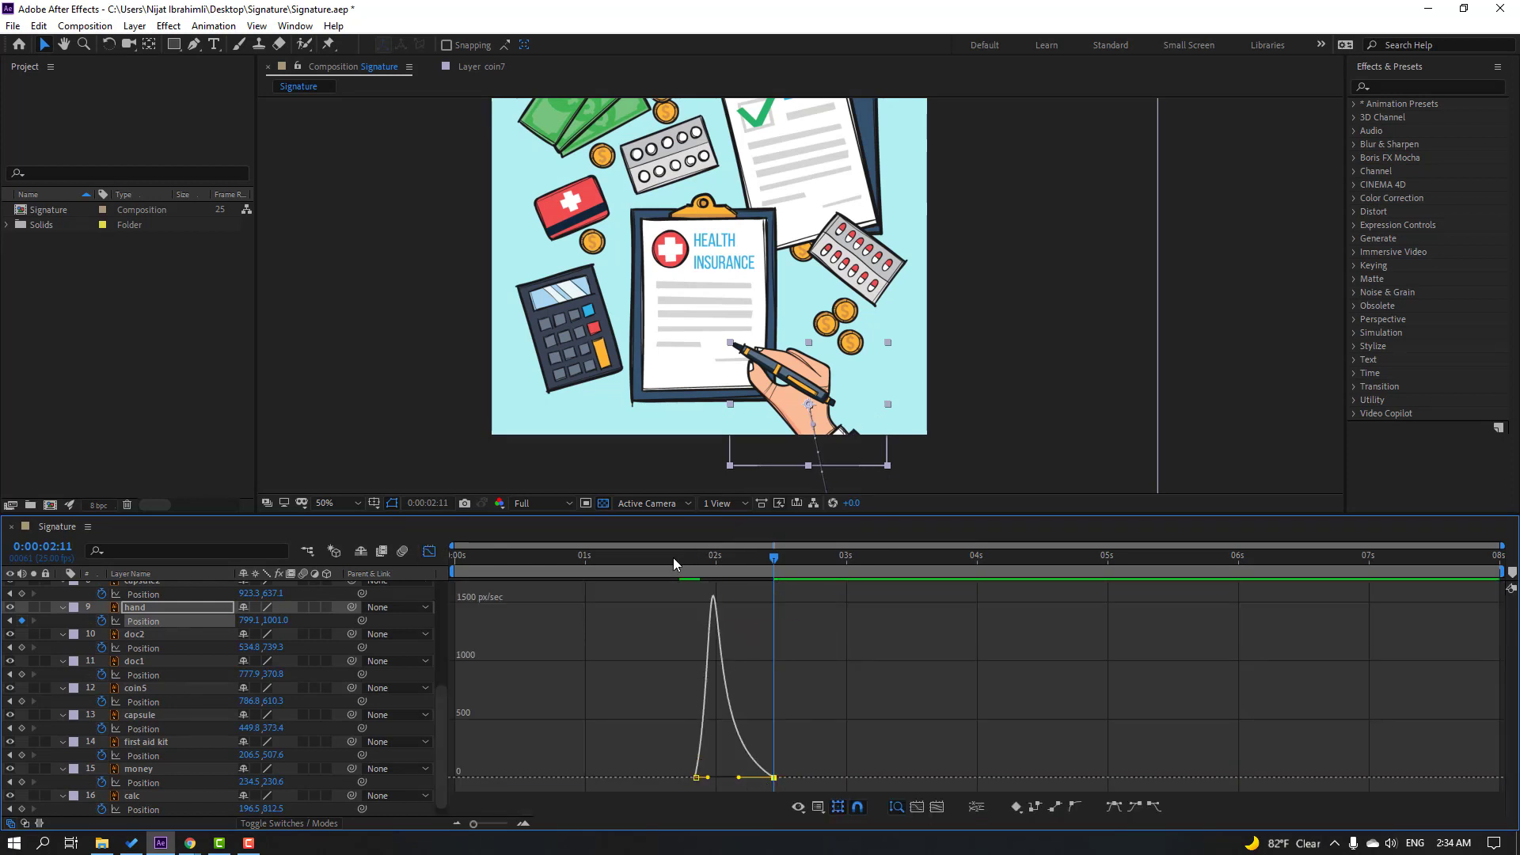
- Start the work area at 0:00:01:16, move the hand's end Position keyframe to 0:00:03:01, and preview the result
{"action": "left_click", "coordinate": [673, 557]}
{"action": "key", "text": "b"}
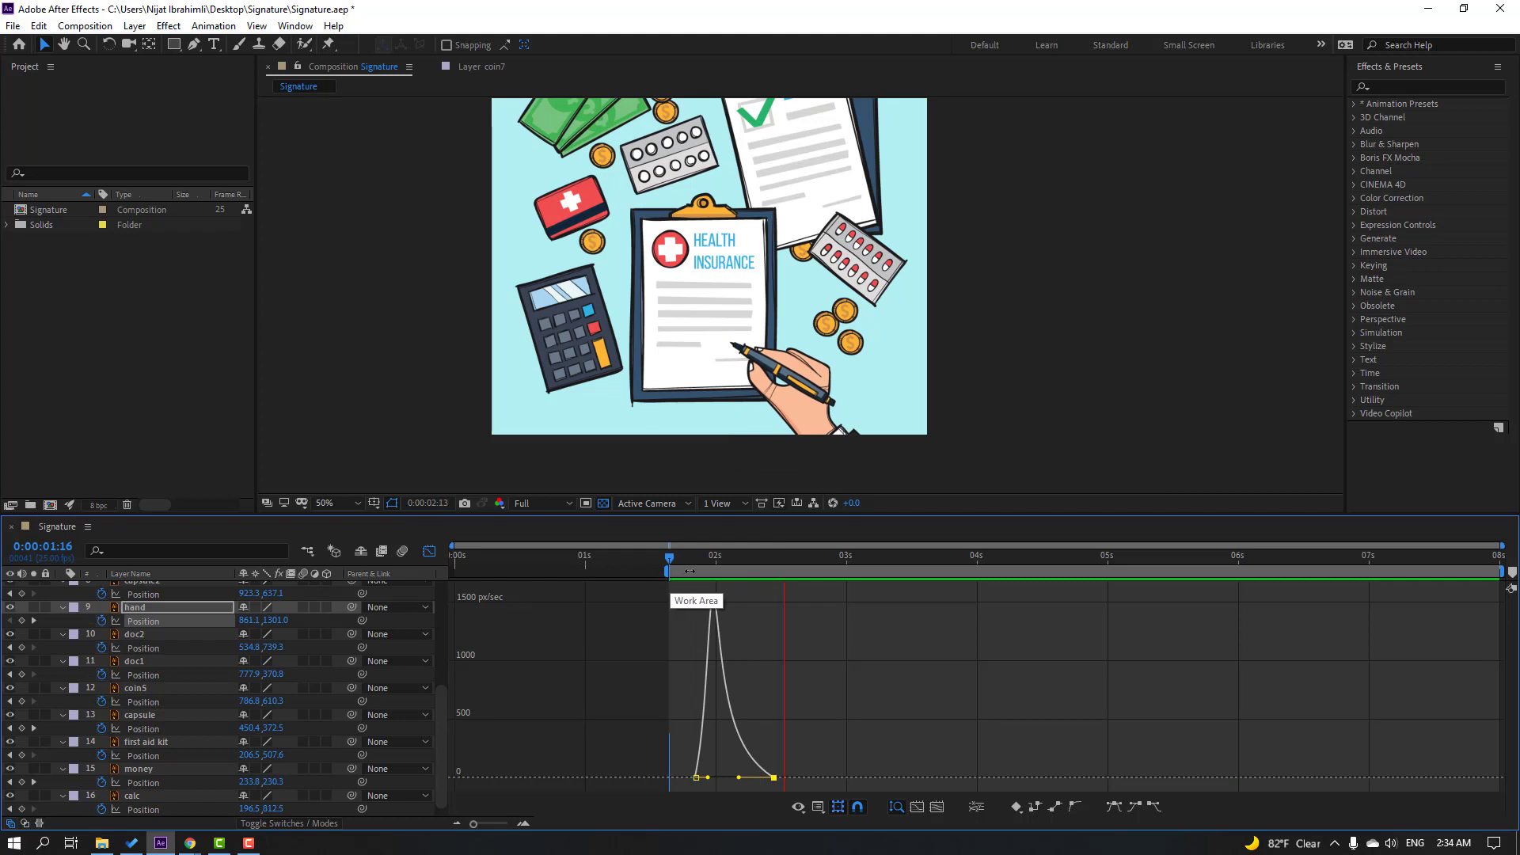
{"action": "key", "text": "shift+F3"}
{"action": "left_click_drag", "start_coordinate": [781, 624], "coordinate": [852, 625]}
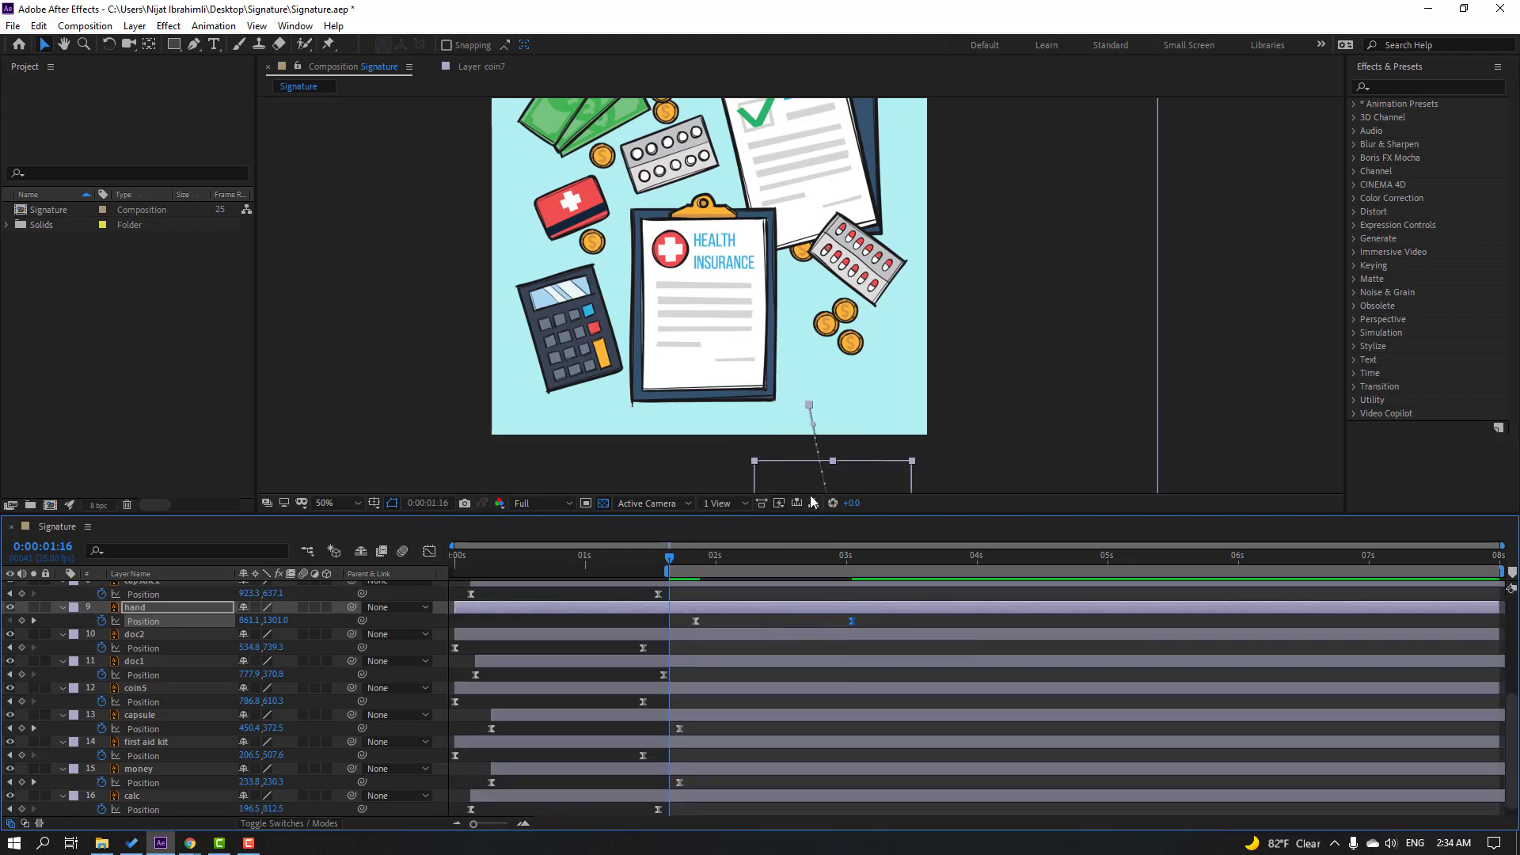
{"action": "key", "text": "space"}
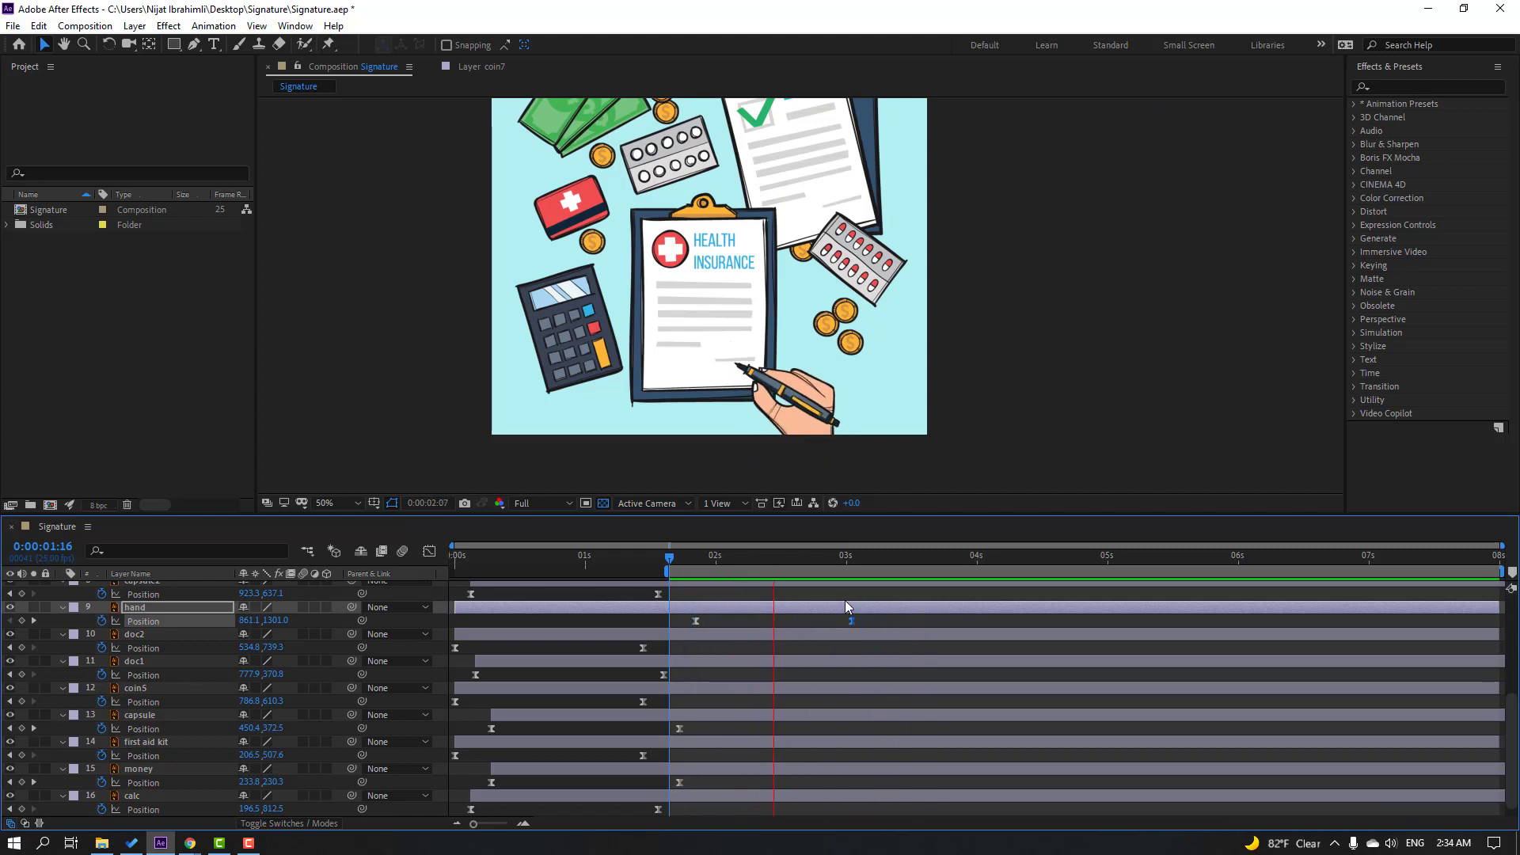
- Place the playhead at 0:00:03:01 and collapse the open properties of all layers
{"action": "left_click_drag", "start_coordinate": [823, 560], "coordinate": [857, 563]}
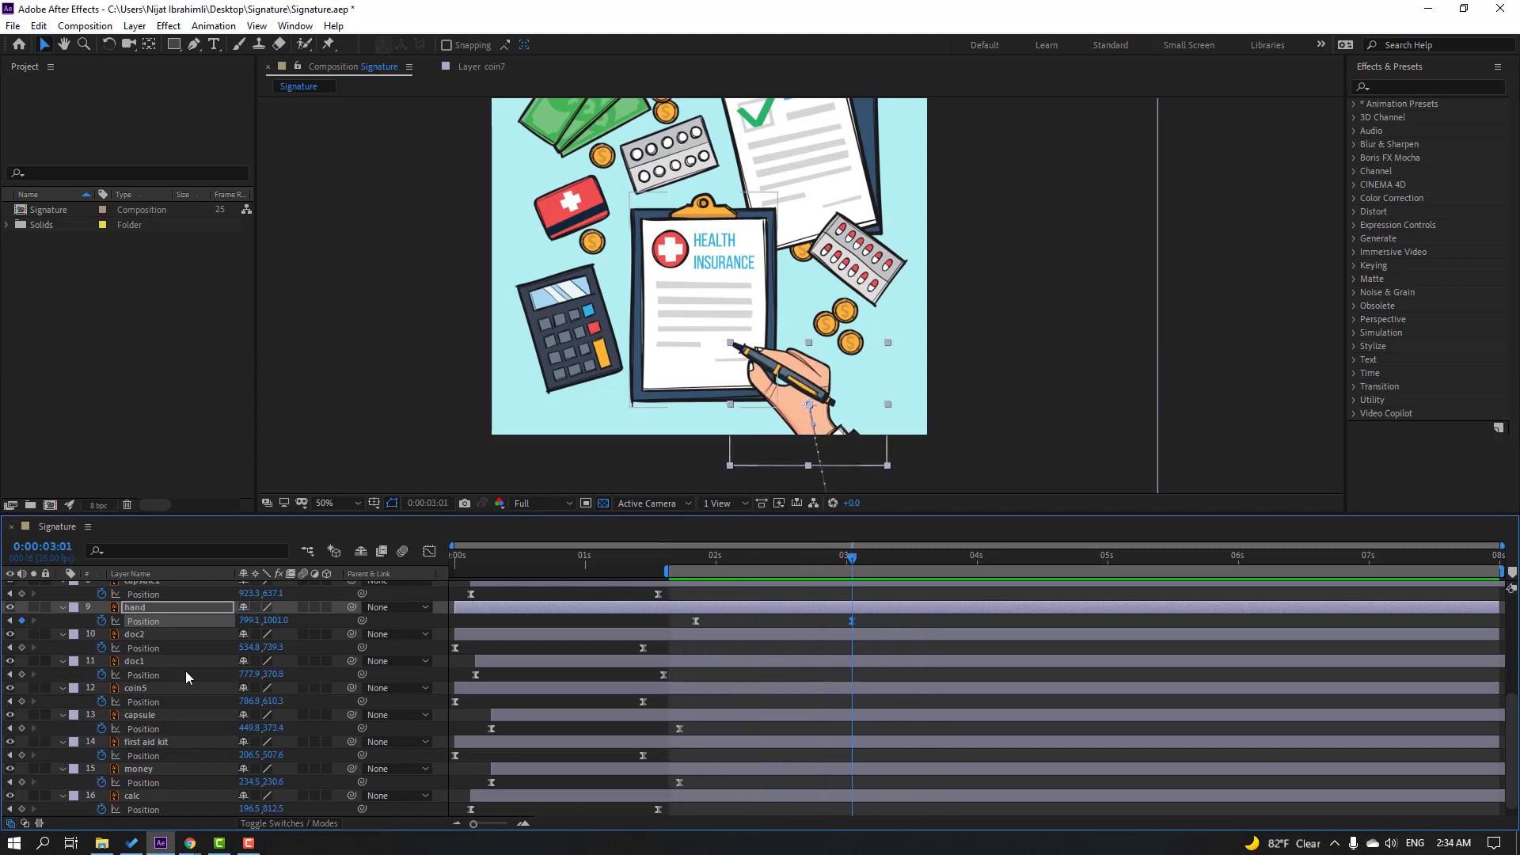
{"action": "key", "text": "ctrl+a"}
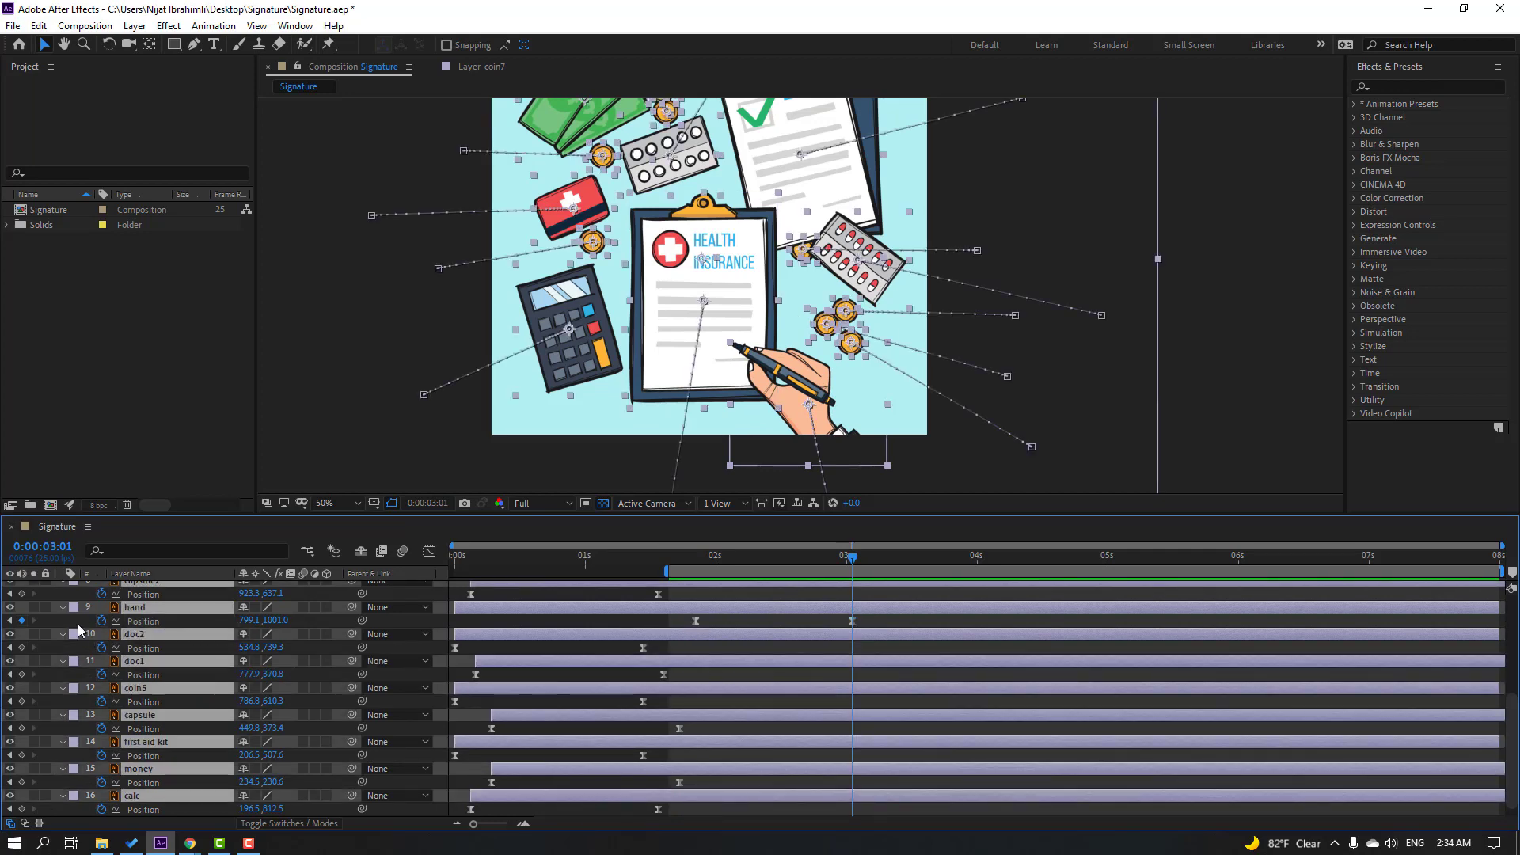
{"action": "left_click", "coordinate": [61, 610]}
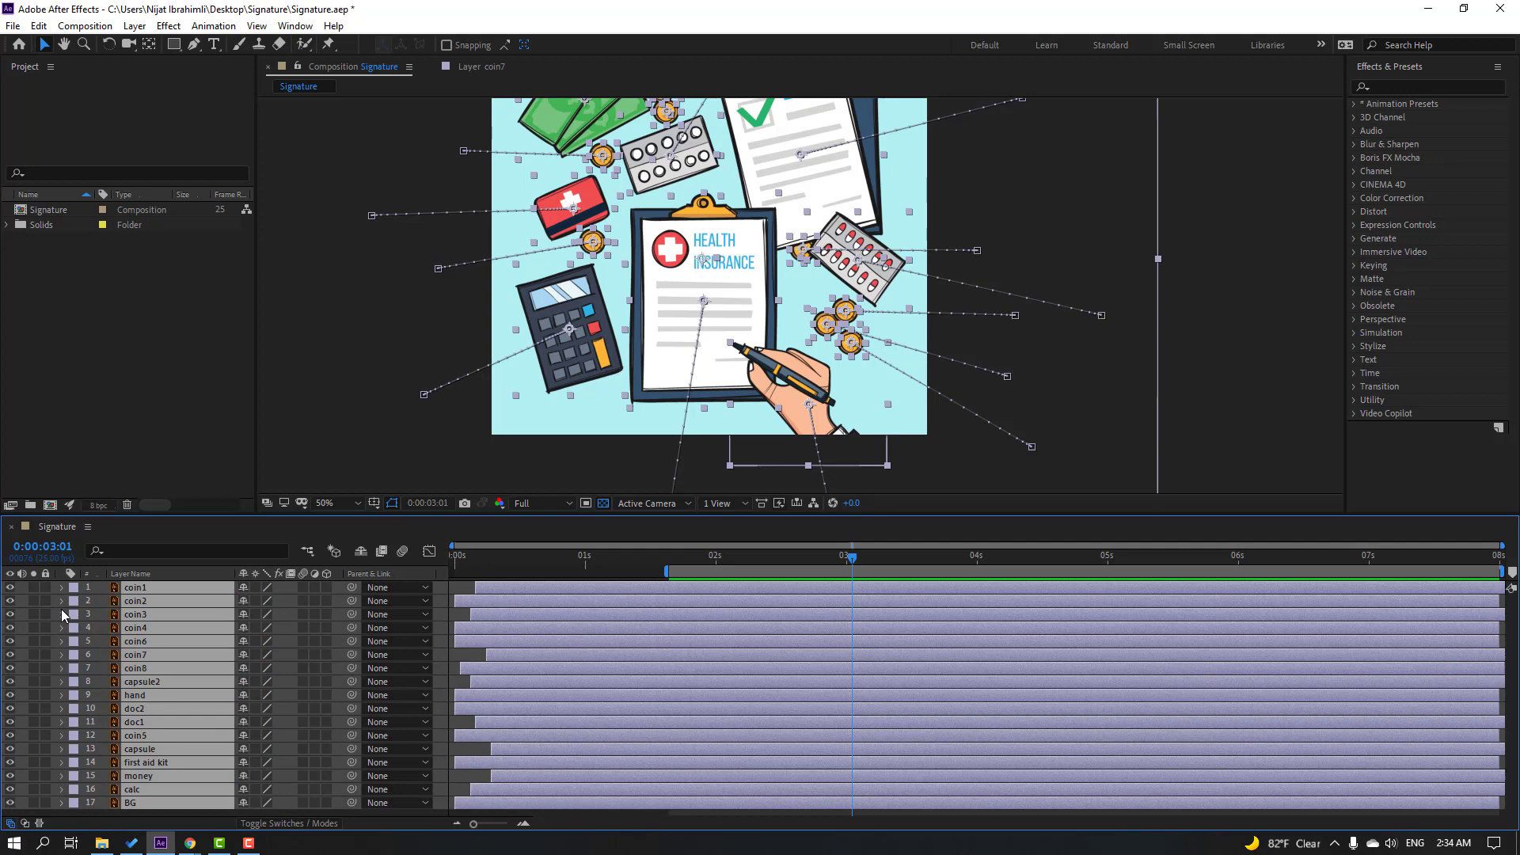
- Enlarge the timeline area and add a null object to the Signature composition
{"action": "left_click_drag", "start_coordinate": [662, 513], "coordinate": [673, 453]}
{"action": "left_click", "coordinate": [136, 779]}
{"action": "right_click", "coordinate": [180, 771]}
{"action": "mouse_move", "coordinate": [269, 597]}
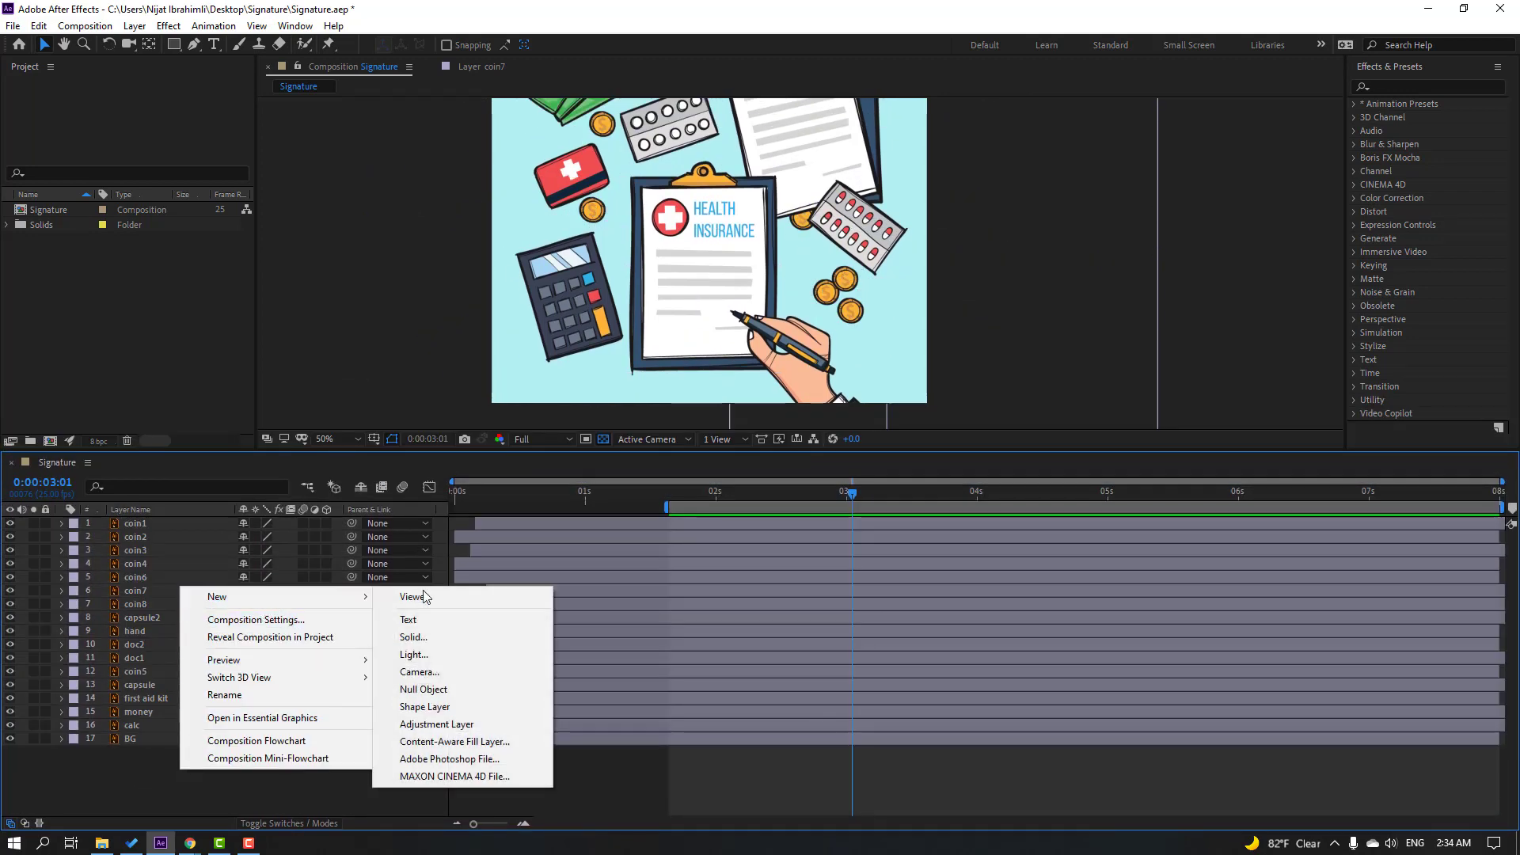
{"action": "left_click", "coordinate": [426, 690]}
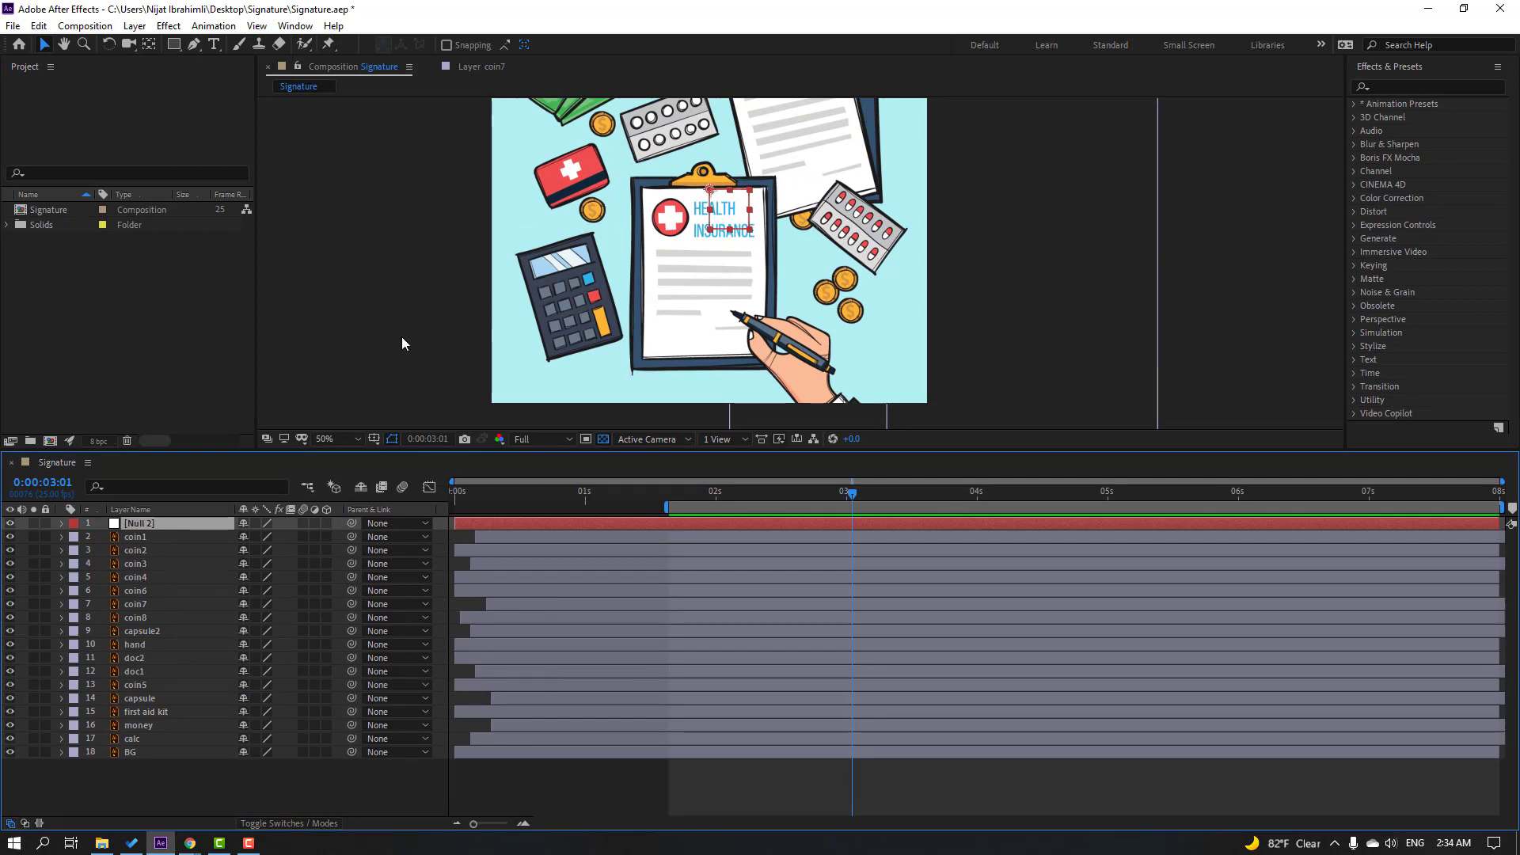
{"action": "left_click", "coordinate": [148, 45]}
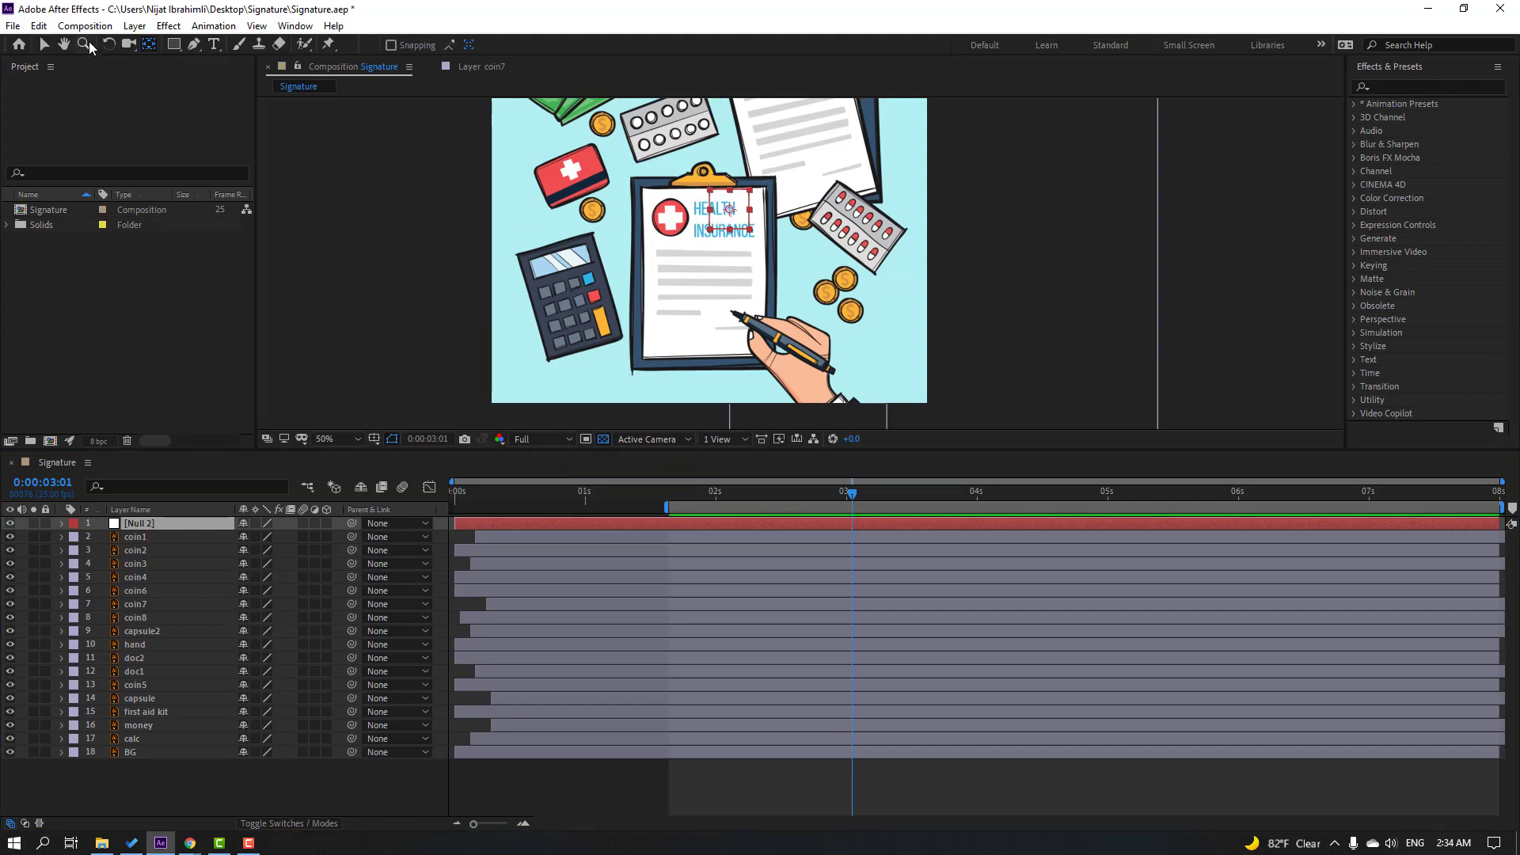
- Rename the null object Camera and parent all other layers, from coin1 down to BG, to it
{"action": "left_click", "coordinate": [149, 521]}
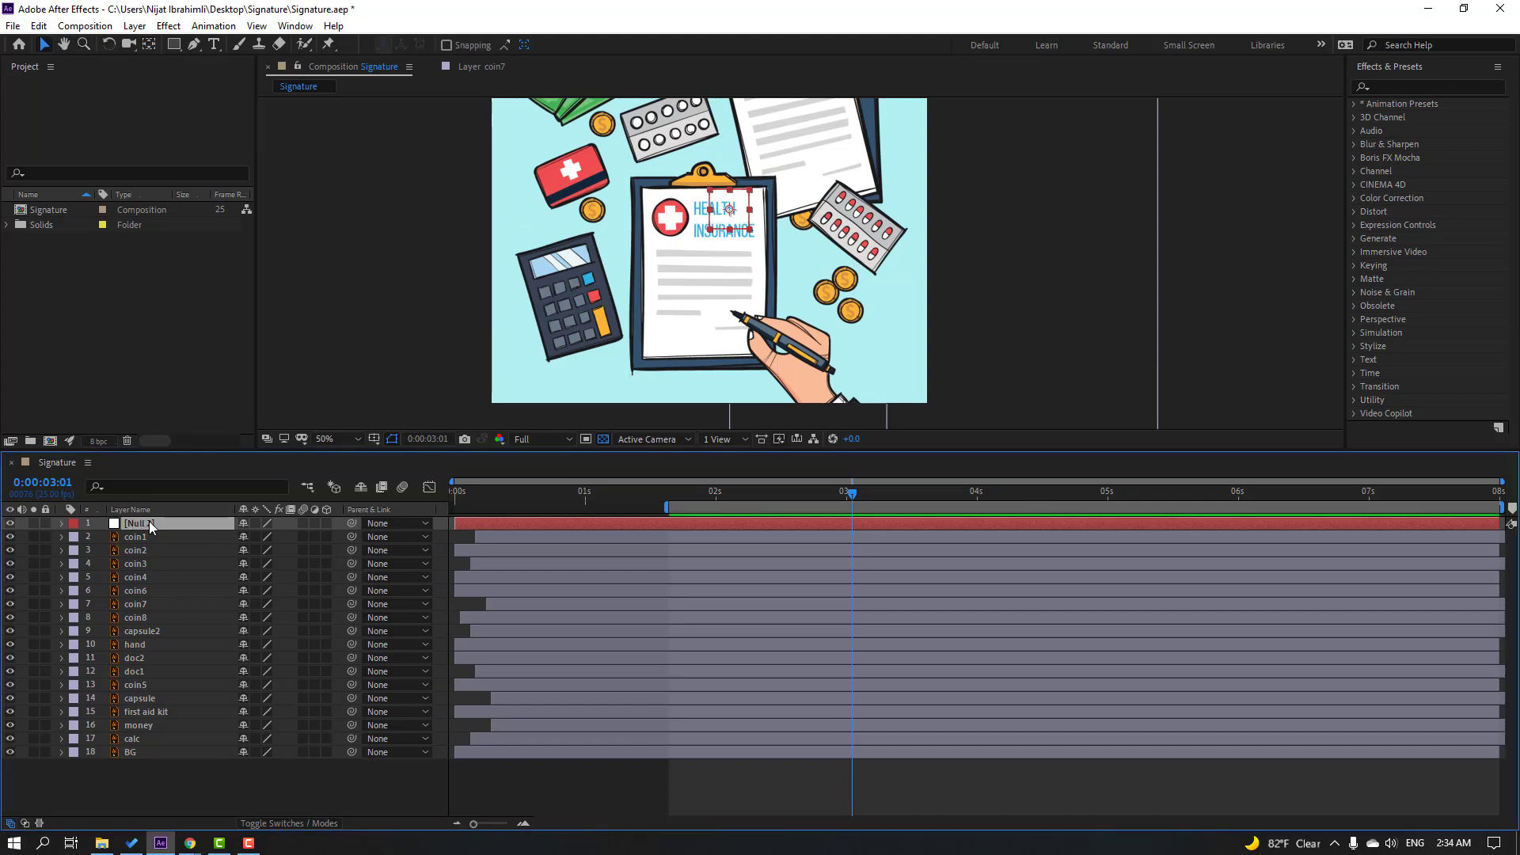
{"action": "key", "text": "Return"}
{"action": "type", "text": "Camera"}
{"action": "key", "text": "Return"}
{"action": "left_click_drag", "start_coordinate": [121, 780], "coordinate": [173, 540]}
{"action": "left_click_drag", "start_coordinate": [352, 536], "coordinate": [139, 524]}
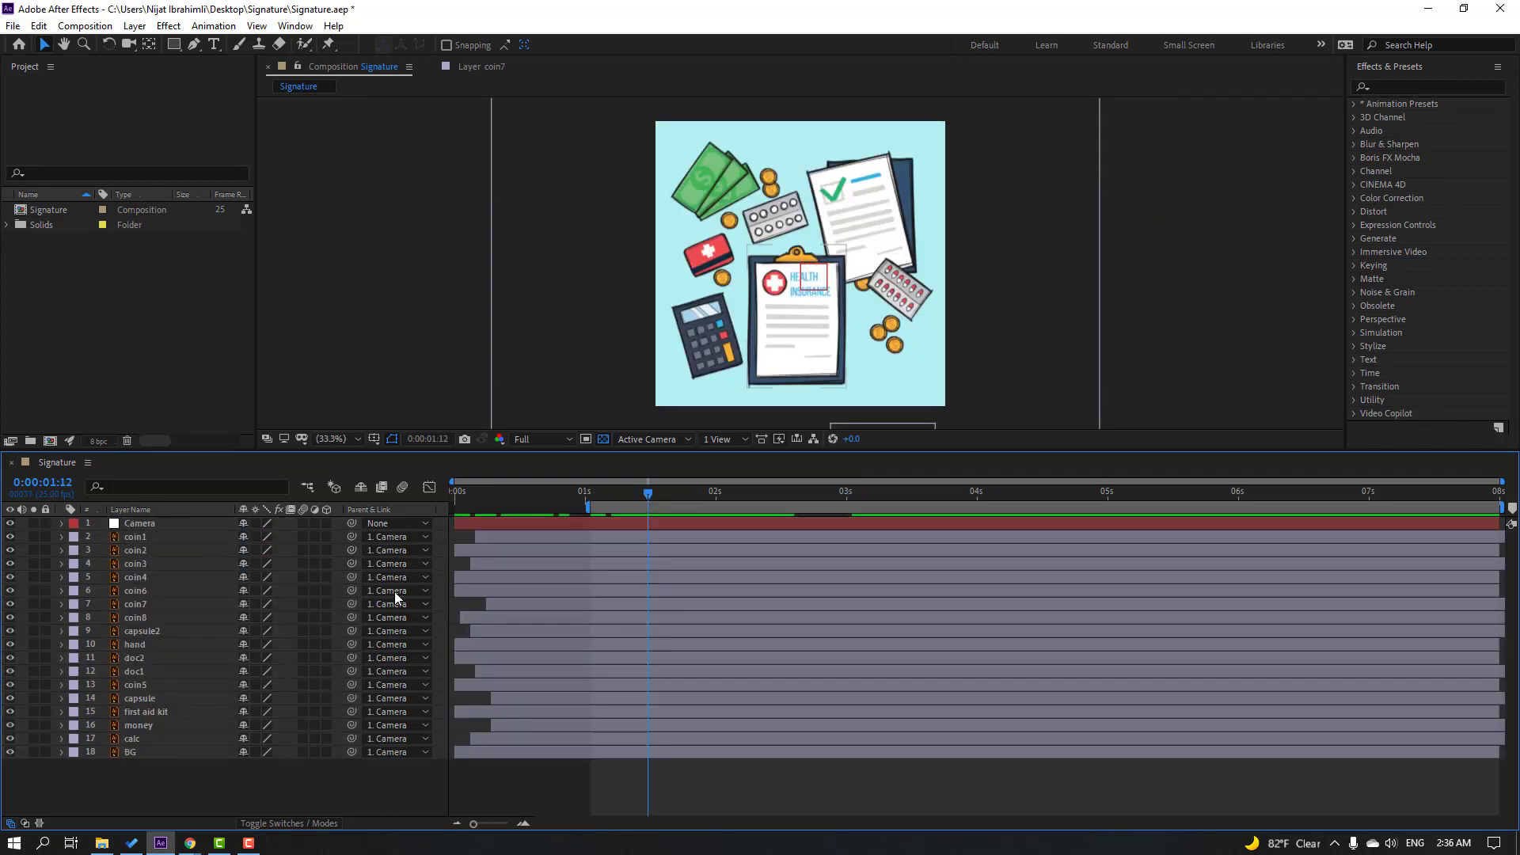
- Animate the Camera null's Scale from 100% at 0:00:01:09 to 193% at 0:00:02:02
{"action": "left_click", "coordinate": [139, 526]}
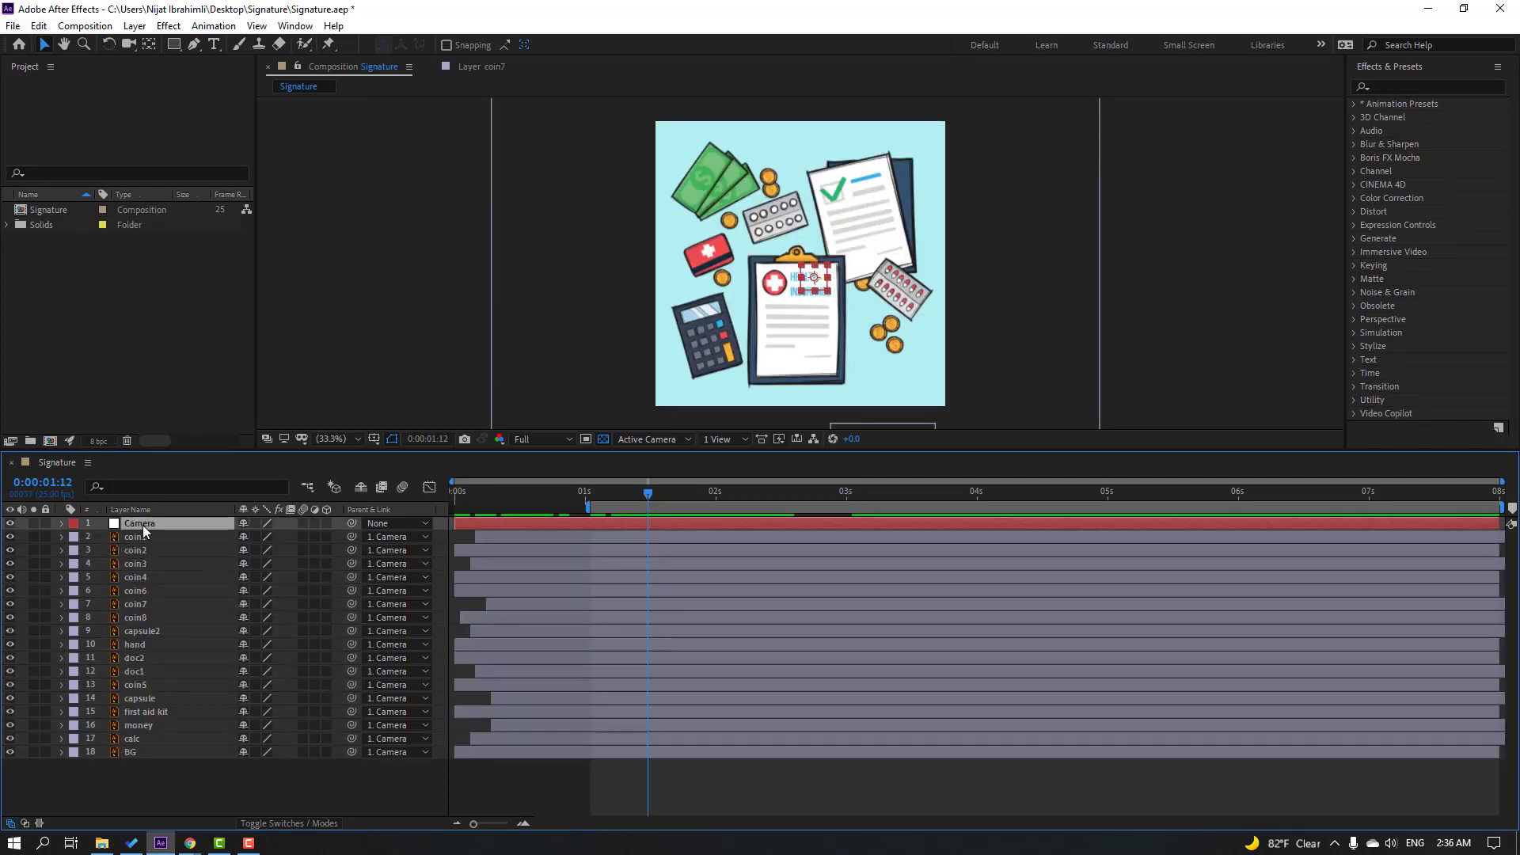
{"action": "left_click_drag", "start_coordinate": [647, 494], "coordinate": [709, 493]}
{"action": "key", "text": "s"}
{"action": "left_click", "coordinate": [102, 538]}
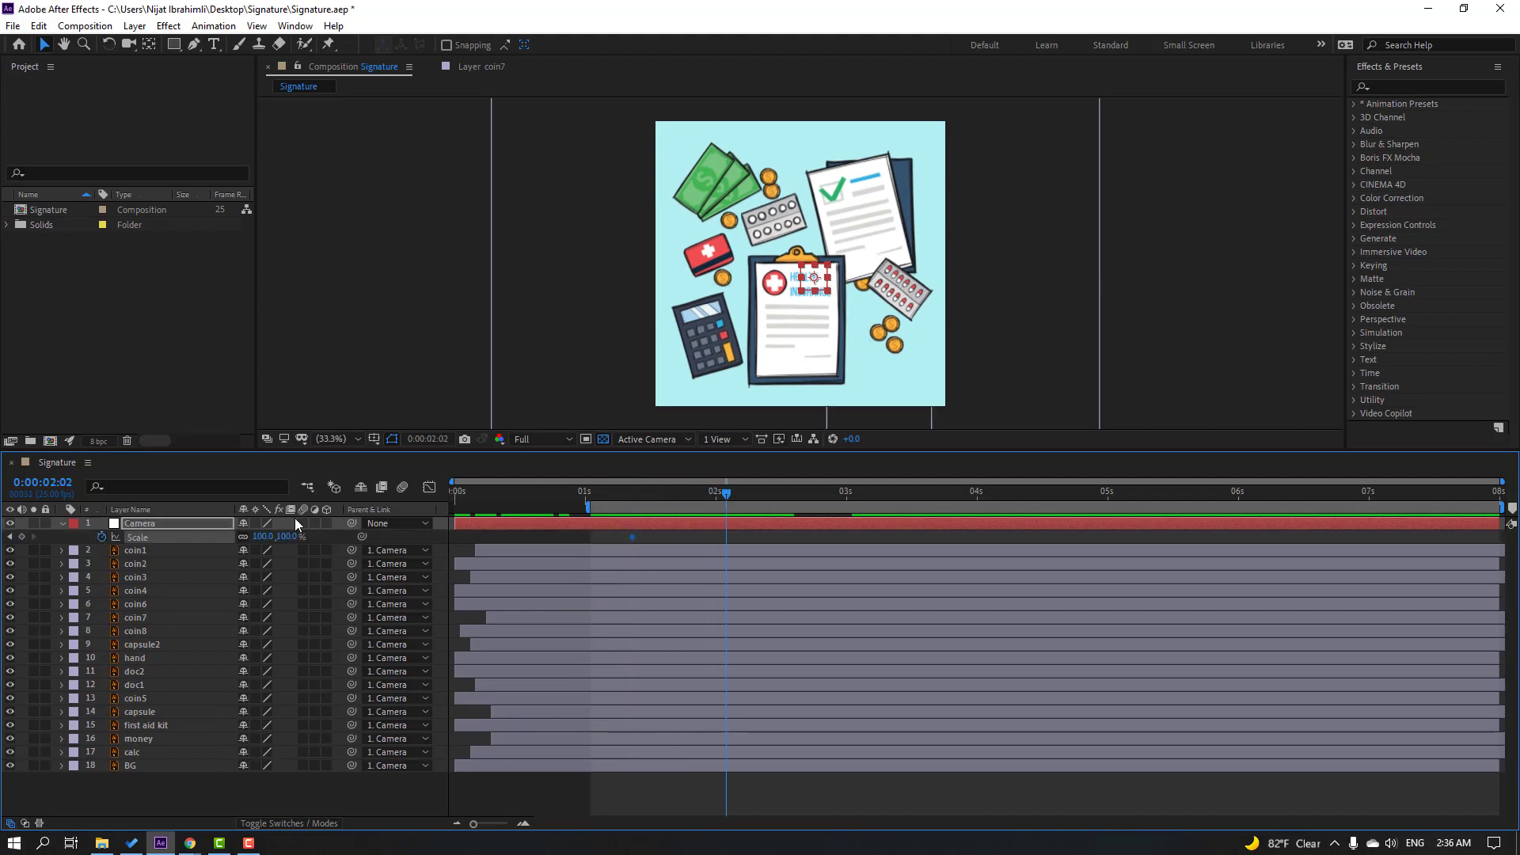
{"action": "left_click_drag", "start_coordinate": [266, 539], "coordinate": [327, 525]}
- Animate the Camera null's Position from 600.0, 590.0 at 0:00:01:09 to about 669, 206 at 0:00:02:02, framing the clipboard
{"action": "left_click_drag", "start_coordinate": [722, 490], "coordinate": [633, 506]}
{"action": "key", "text": "shift+p"}
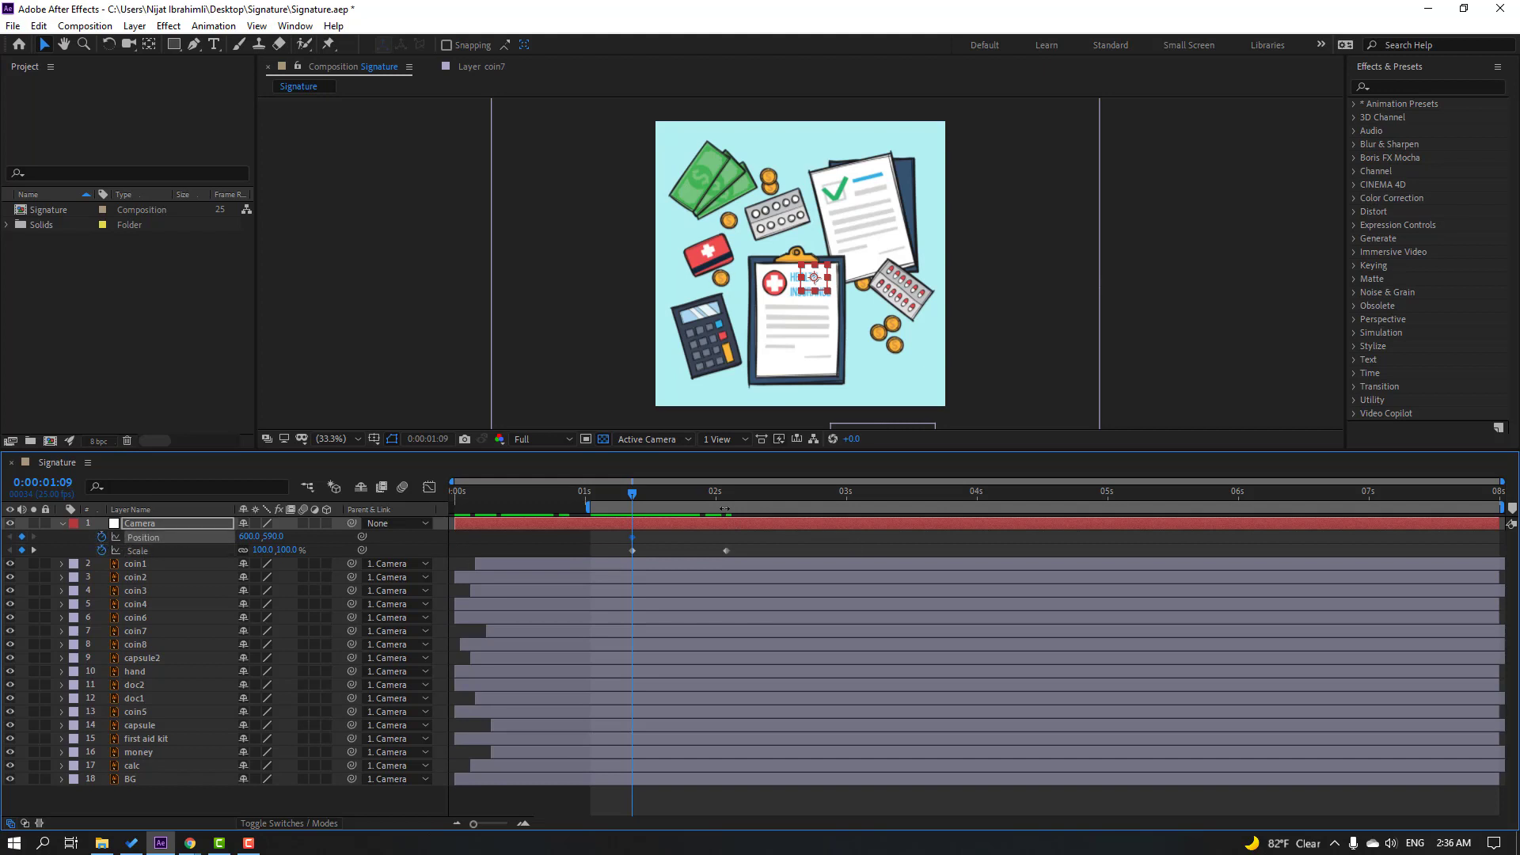
{"action": "left_click_drag", "start_coordinate": [664, 494], "coordinate": [726, 495]}
{"action": "left_click_drag", "start_coordinate": [815, 277], "coordinate": [832, 176]}
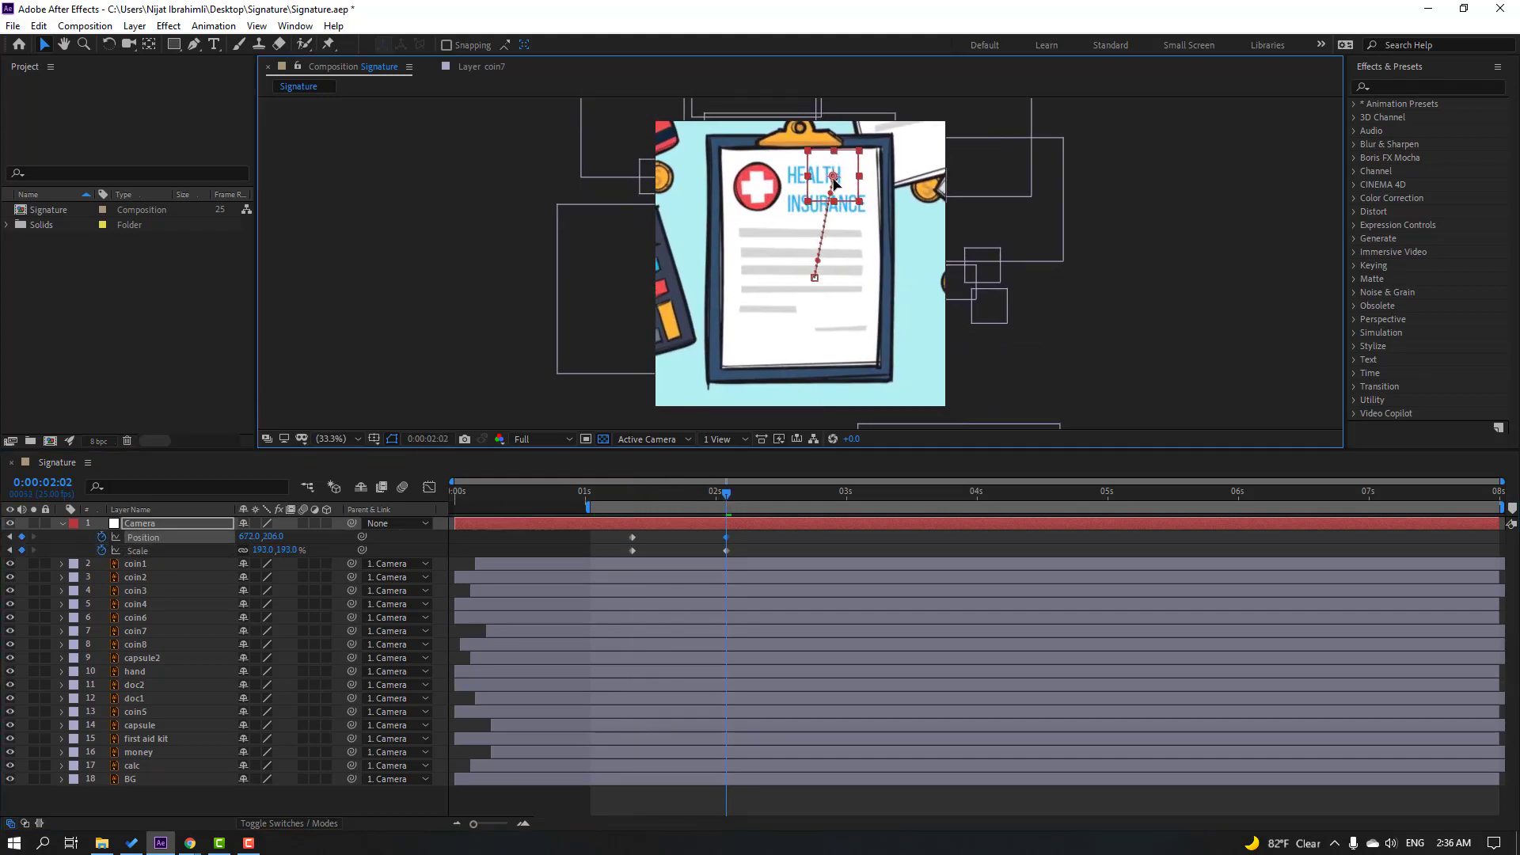
- Apply Easy Ease to the Camera's Position and Scale keyframes, move the end pair to 0:00:02:15, and preview the zoom
{"action": "left_click_drag", "start_coordinate": [609, 497], "coordinate": [829, 482]}
{"action": "left_click_drag", "start_coordinate": [771, 532], "coordinate": [632, 553]}
{"action": "right_click", "coordinate": [633, 554]}
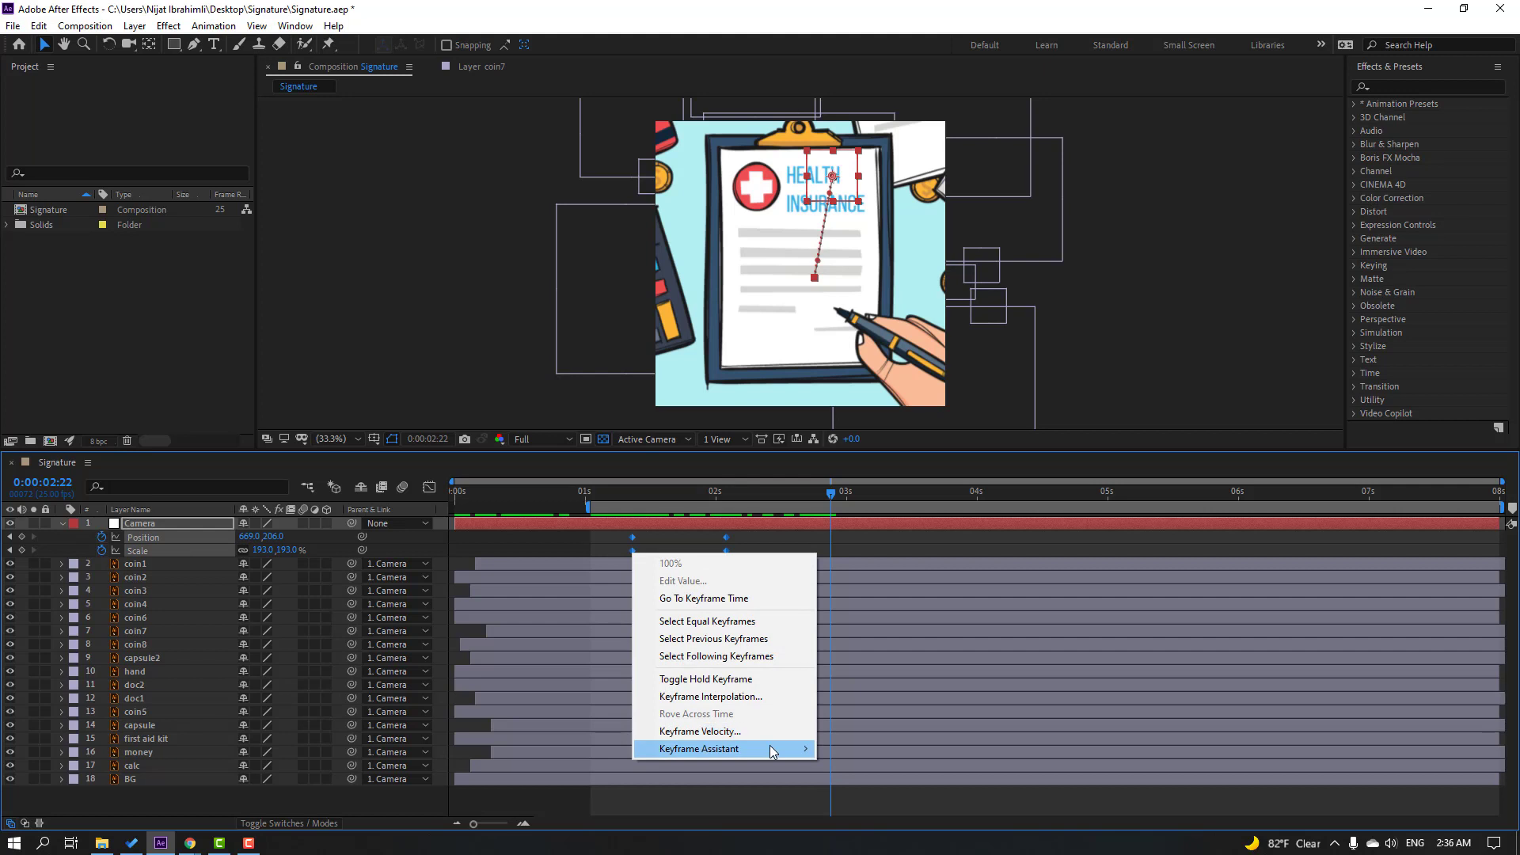
{"action": "mouse_move", "coordinate": [775, 749]}
{"action": "left_click", "coordinate": [869, 652]}
{"action": "left_click_drag", "start_coordinate": [757, 544], "coordinate": [794, 552]}
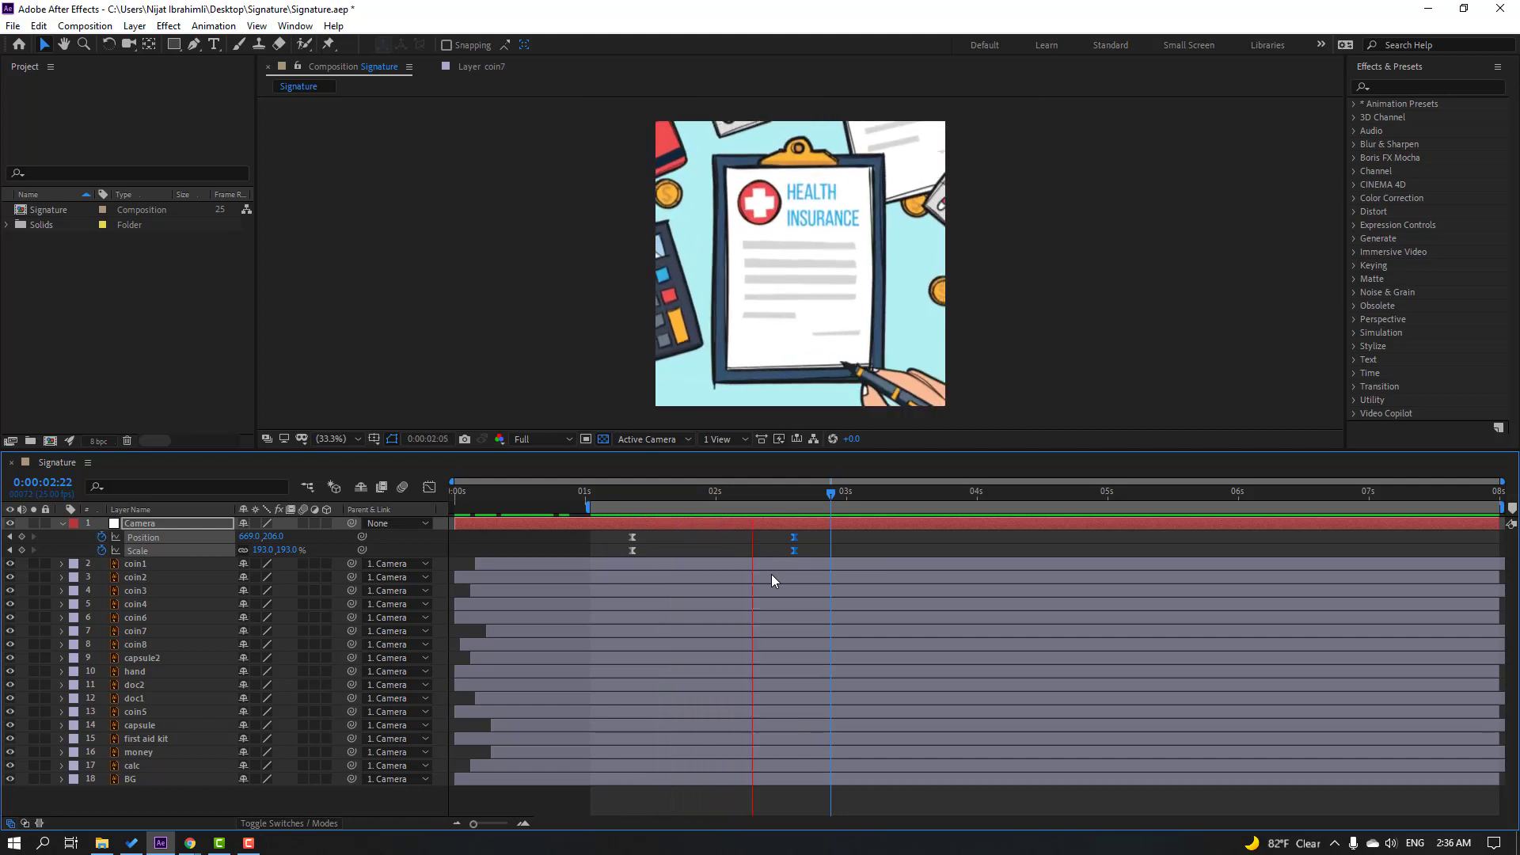
- Lengthen the incoming ease of the Camera's end keyframes in the speed graph, extend the work area to the start, and preview
{"action": "left_click", "coordinate": [788, 496]}
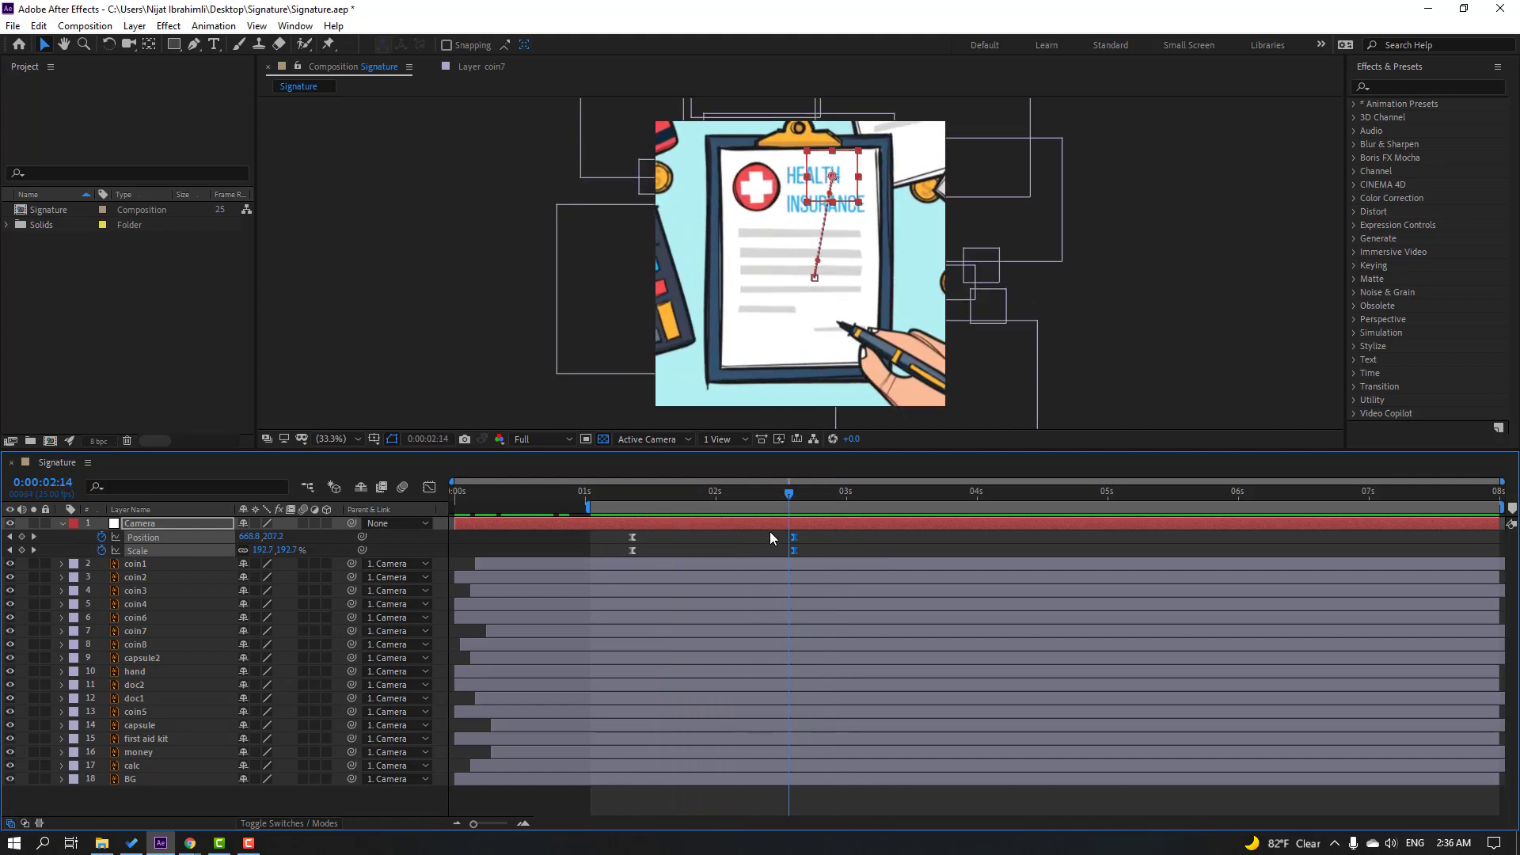
{"action": "left_click", "coordinate": [432, 488]}
{"action": "left_click", "coordinate": [770, 762]}
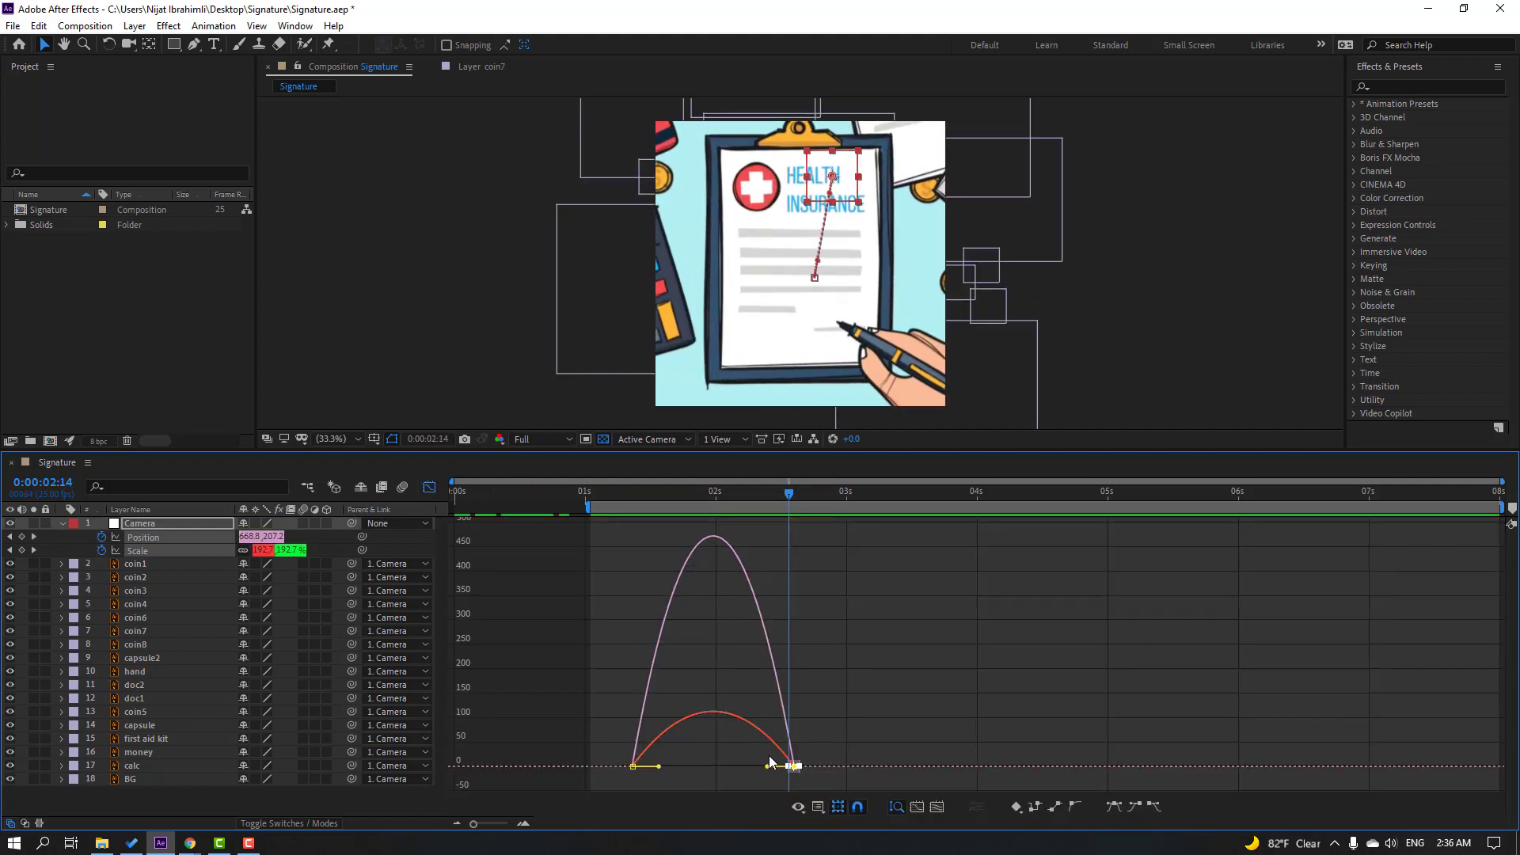
{"action": "left_click_drag", "start_coordinate": [768, 768], "coordinate": [743, 772]}
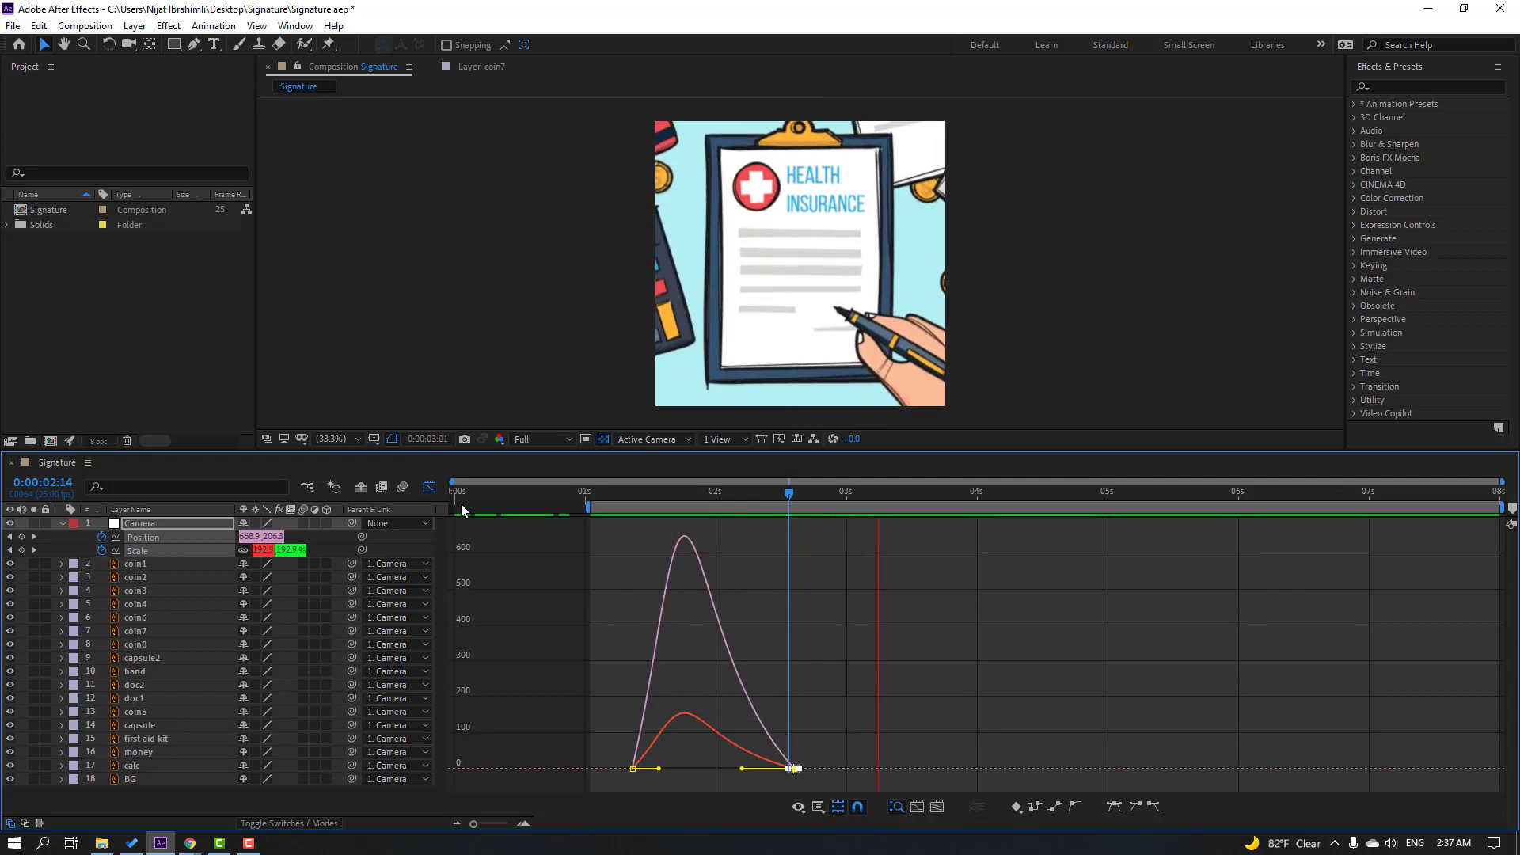
{"action": "left_click", "coordinate": [429, 487]}
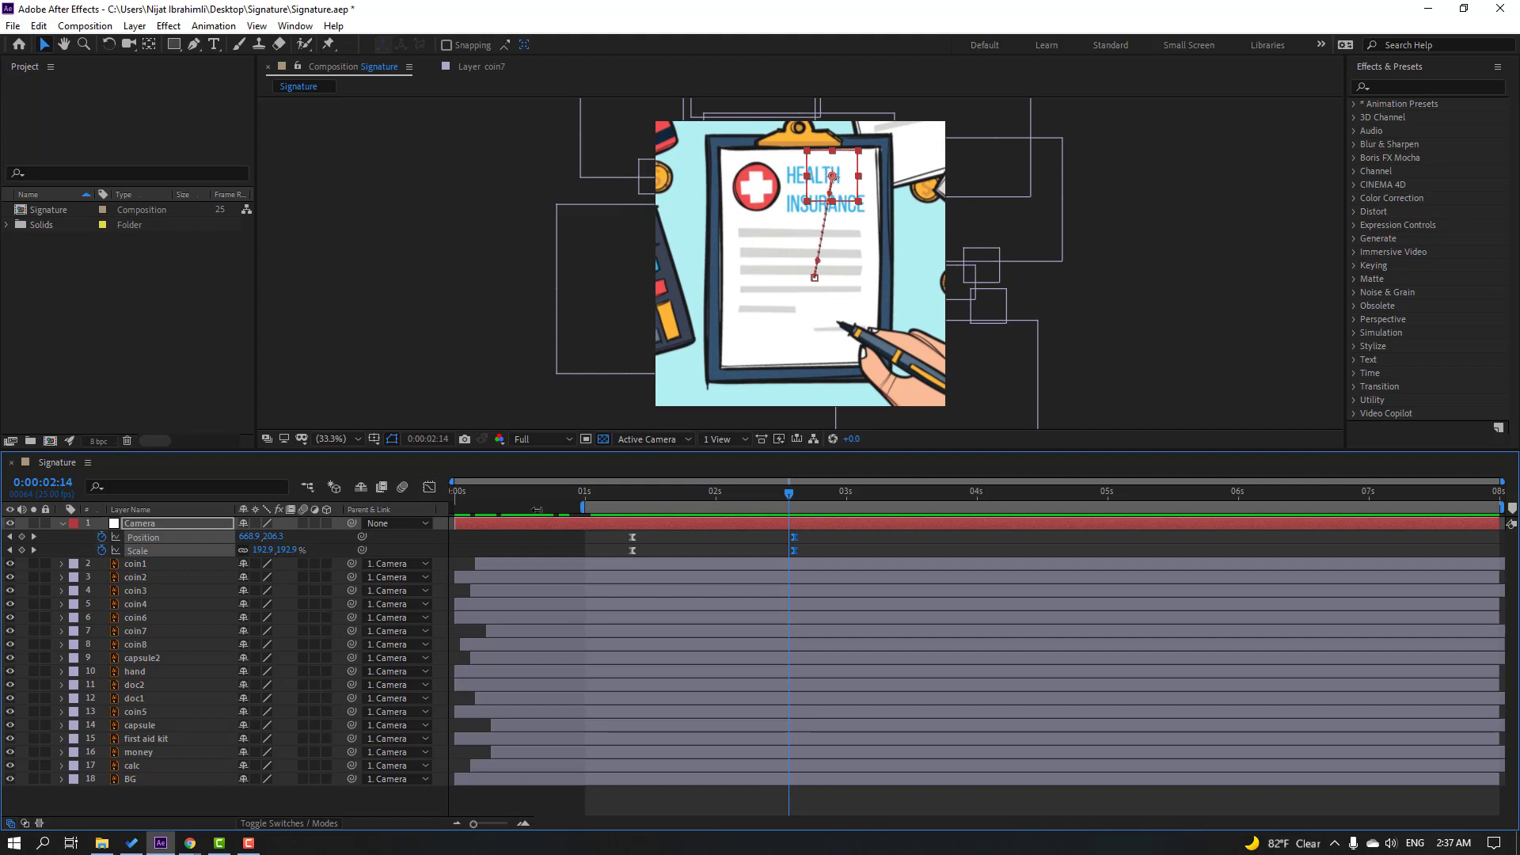
{"action": "key", "text": "space"}
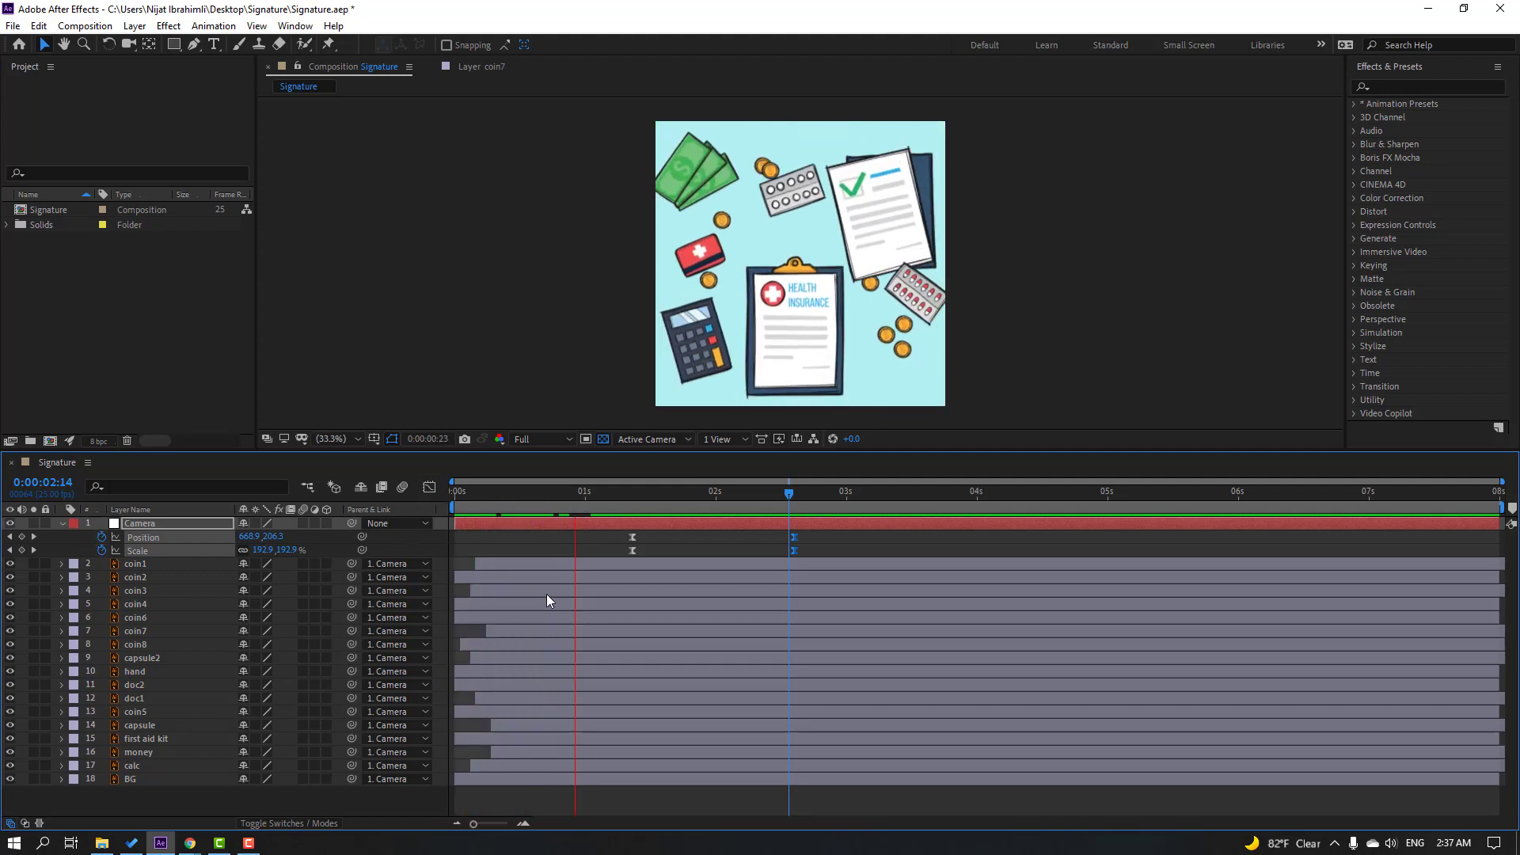
- Set the hand's end Position keyframe at 0:00:03:01 to 213.4, 473.5, putting the pen tip nearer the document's middle
{"action": "left_click", "coordinate": [788, 496]}
{"action": "key", "text": "Page_Down"}
{"action": "left_click", "coordinate": [214, 672]}
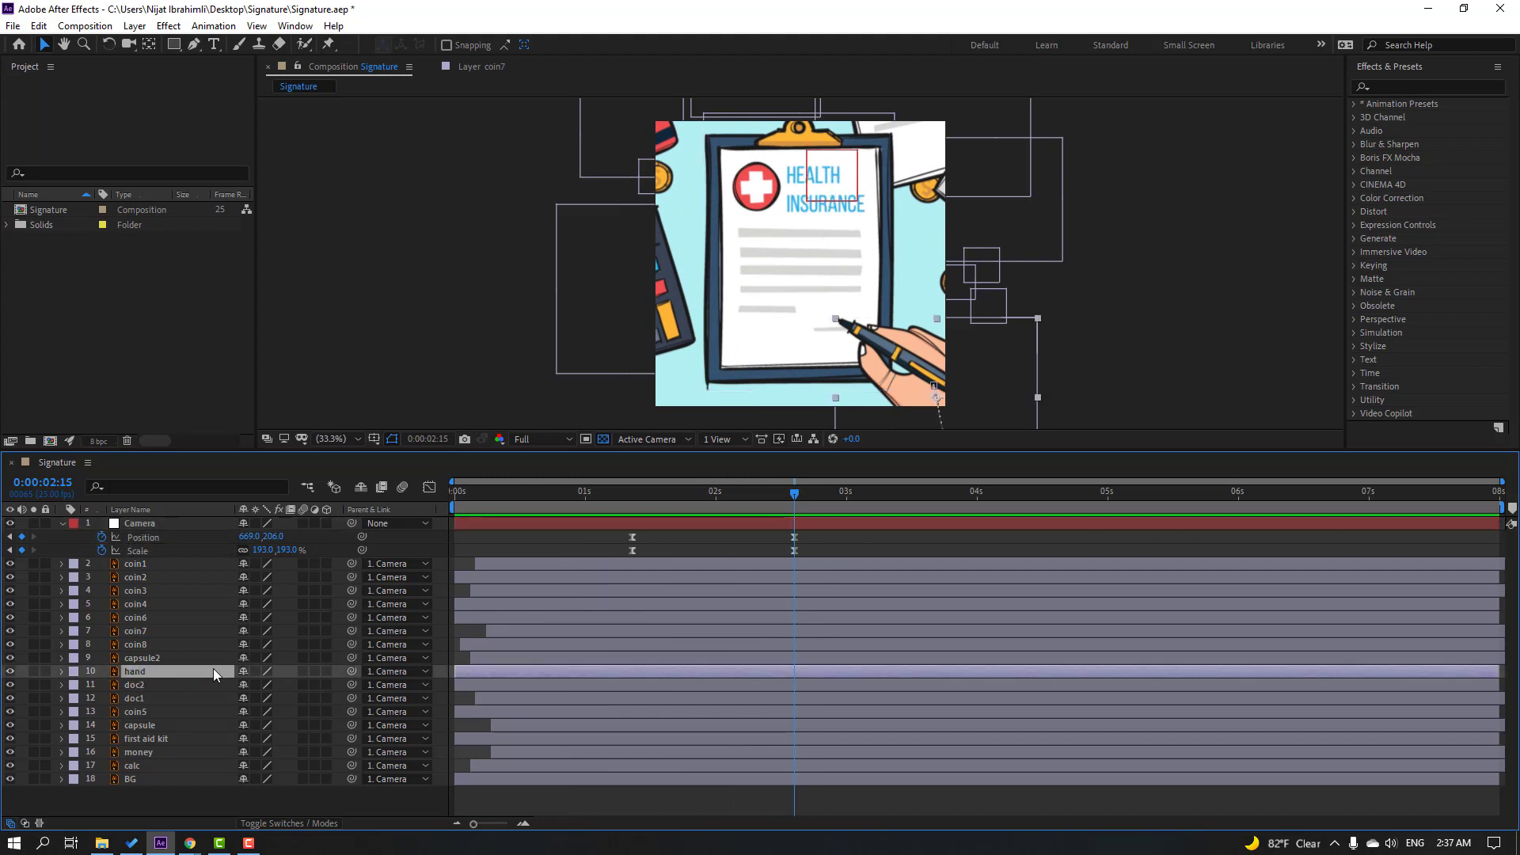
{"action": "key", "text": "p"}
{"action": "left_click_drag", "start_coordinate": [801, 498], "coordinate": [850, 505]}
{"action": "left_click", "coordinate": [852, 685]}
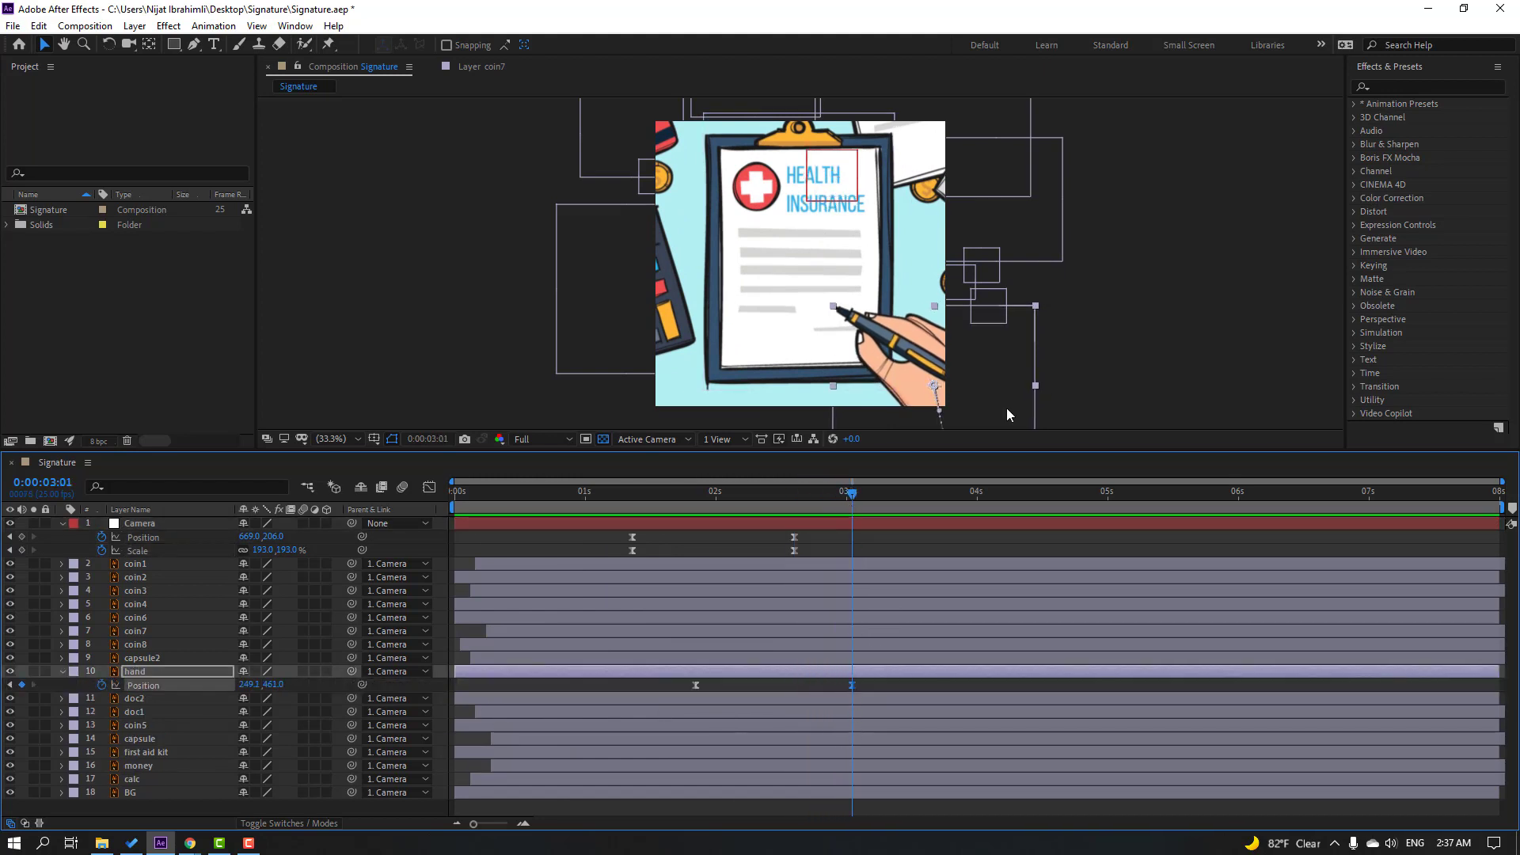
{"action": "left_click_drag", "start_coordinate": [909, 363], "coordinate": [893, 369]}
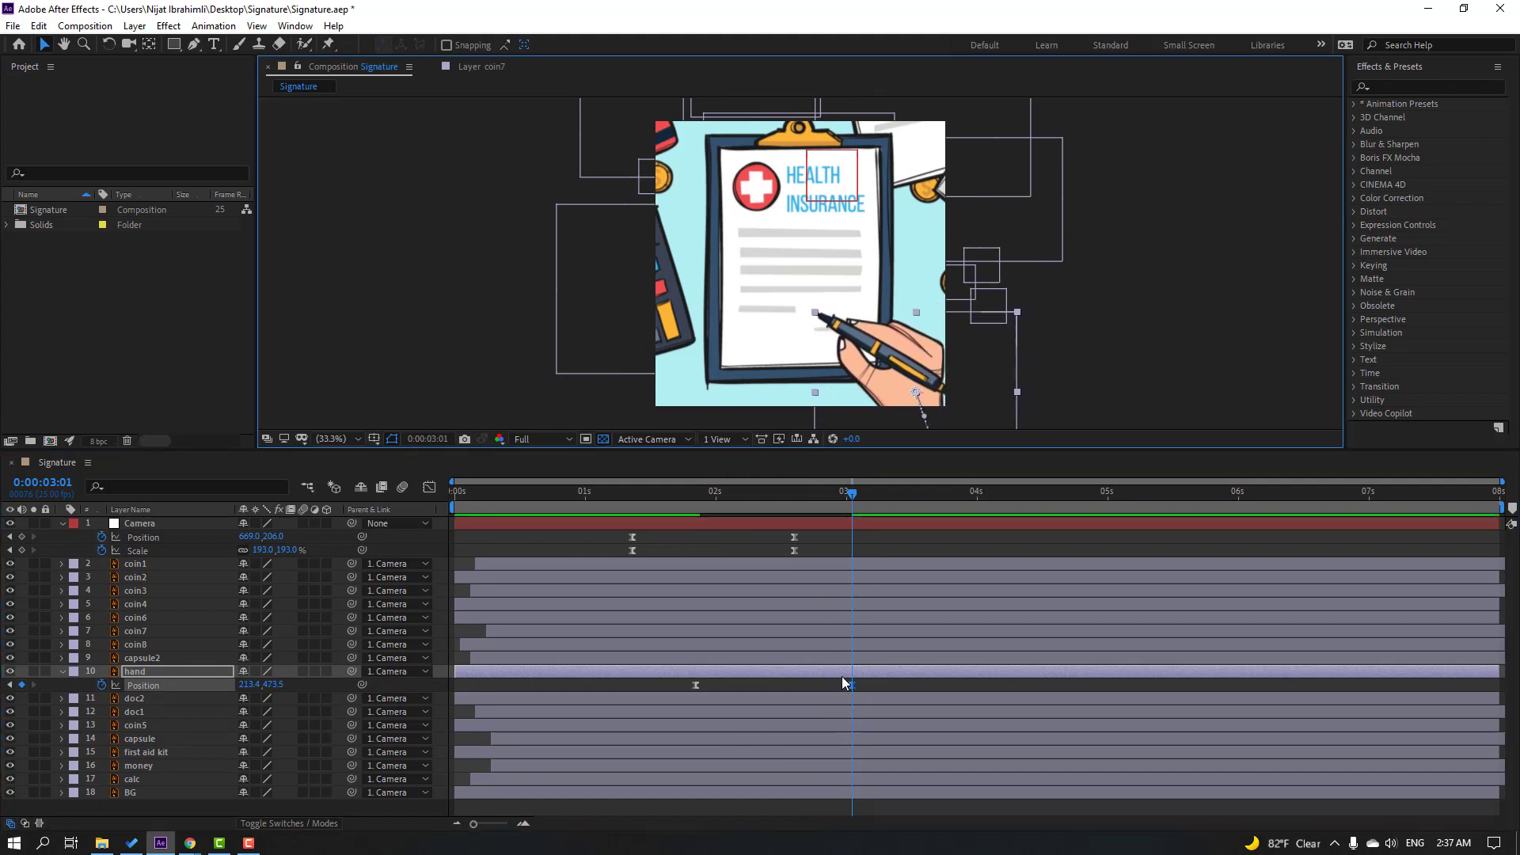
- Shift the hand's end Position keyframe to just after the Camera's end keyframes, start the work area near 0:00:01:08, and preview
{"action": "left_click_drag", "start_coordinate": [849, 686], "coordinate": [810, 686]}
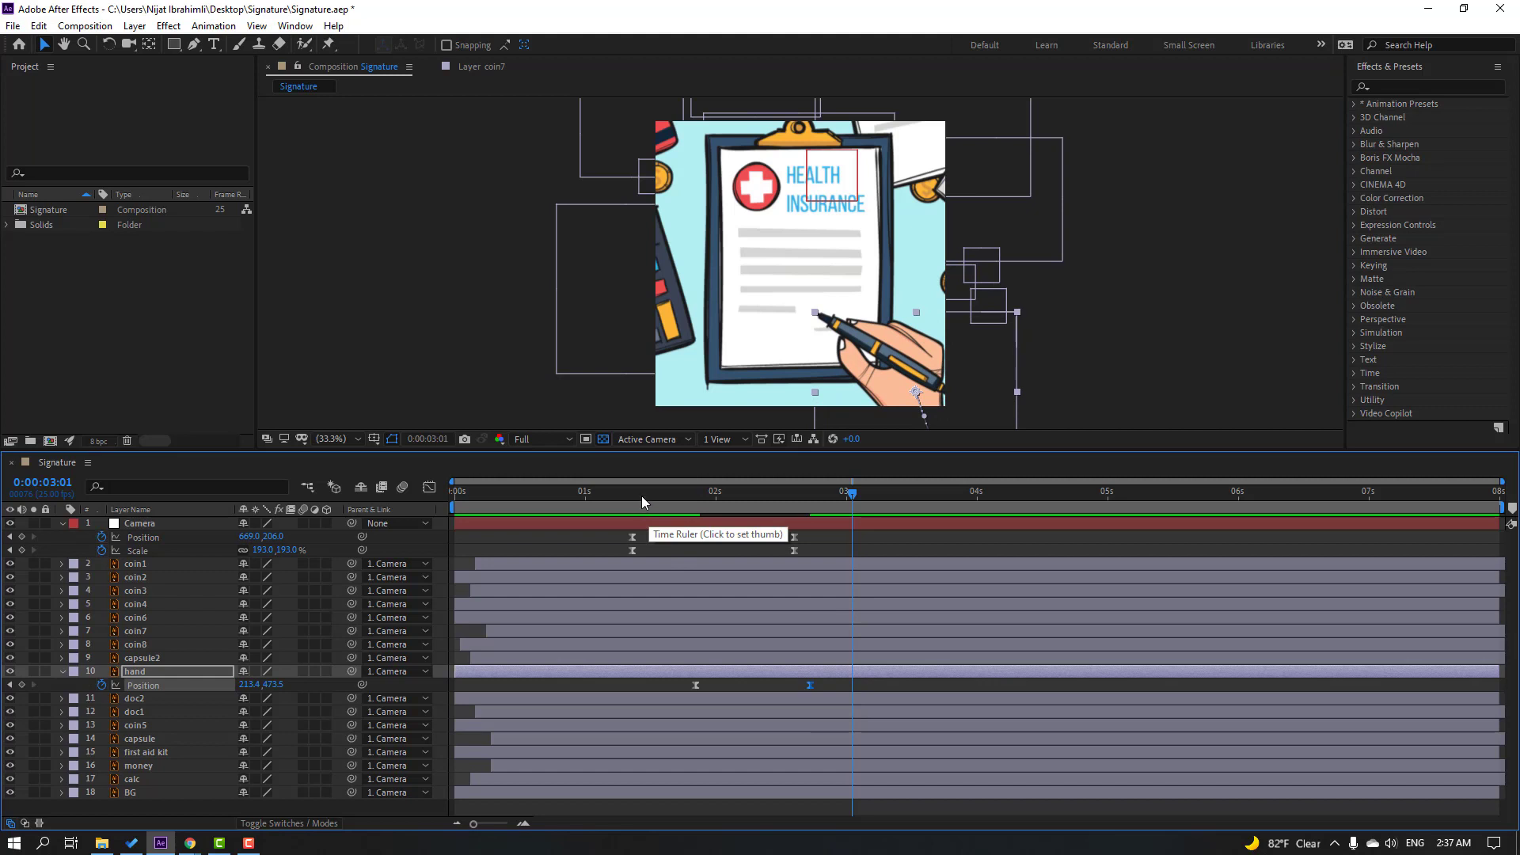
{"action": "left_click", "coordinate": [627, 501]}
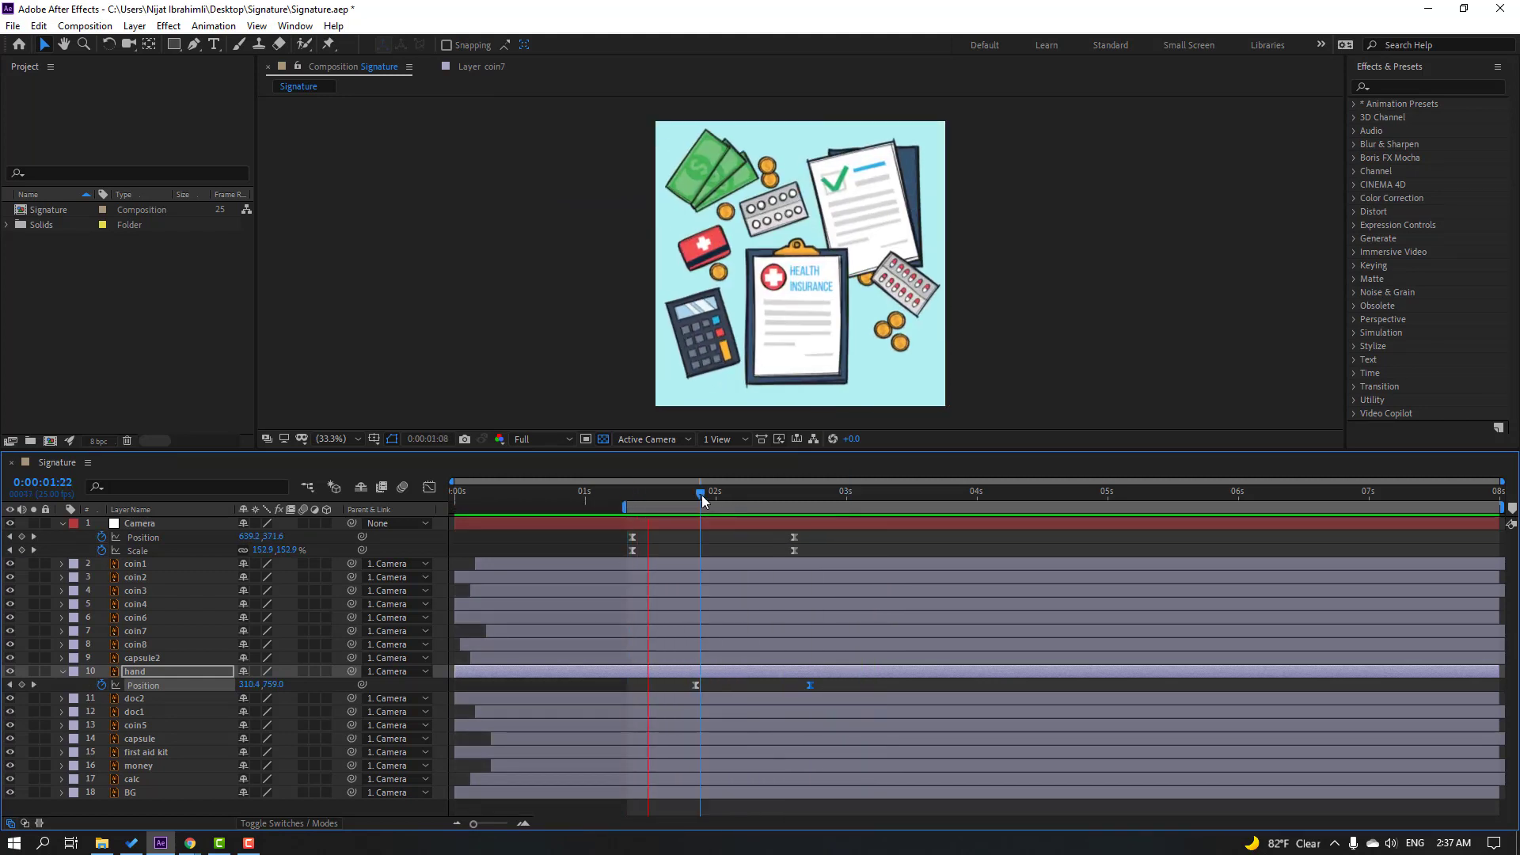
{"action": "left_click", "coordinate": [702, 496]}
{"action": "left_click", "coordinate": [795, 501]}
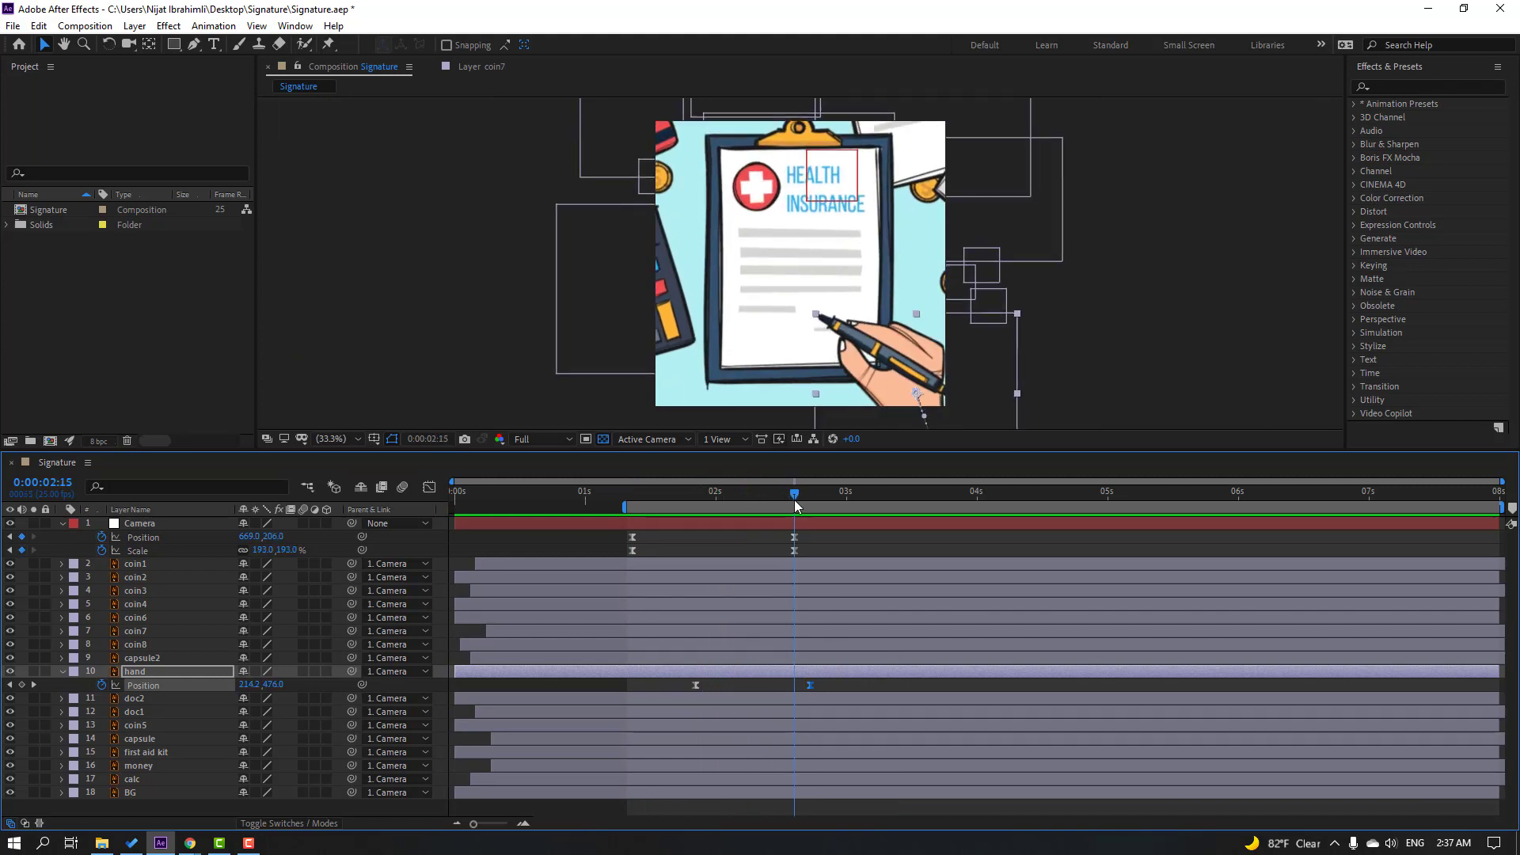
{"action": "left_click", "coordinate": [852, 540]}
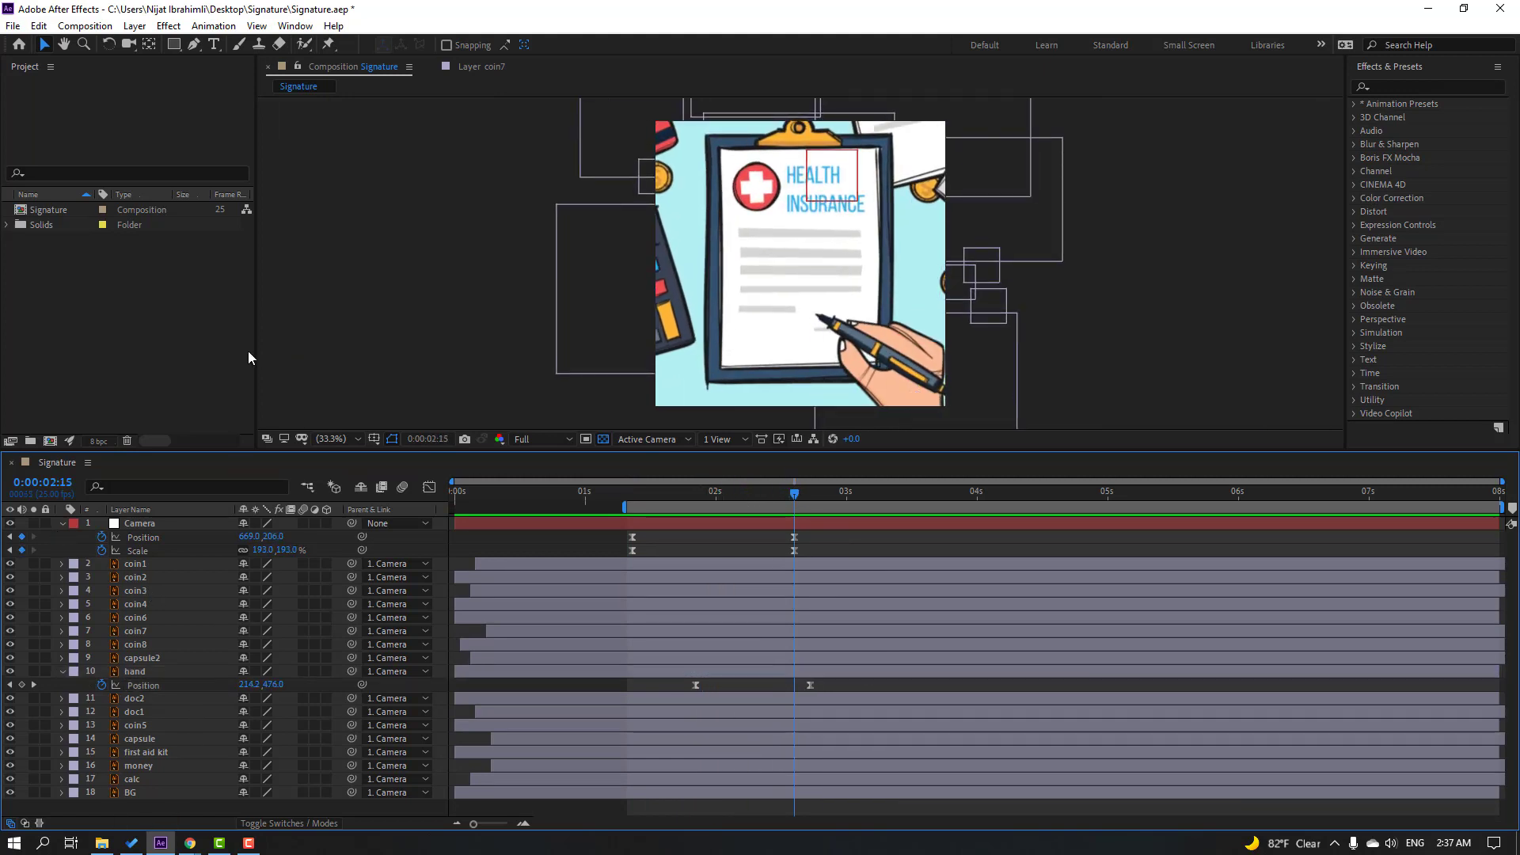
- Create a white 1100 × 1080 px solid layer named signature
{"action": "left_click", "coordinate": [135, 25]}
{"action": "mouse_move", "coordinate": [237, 43]}
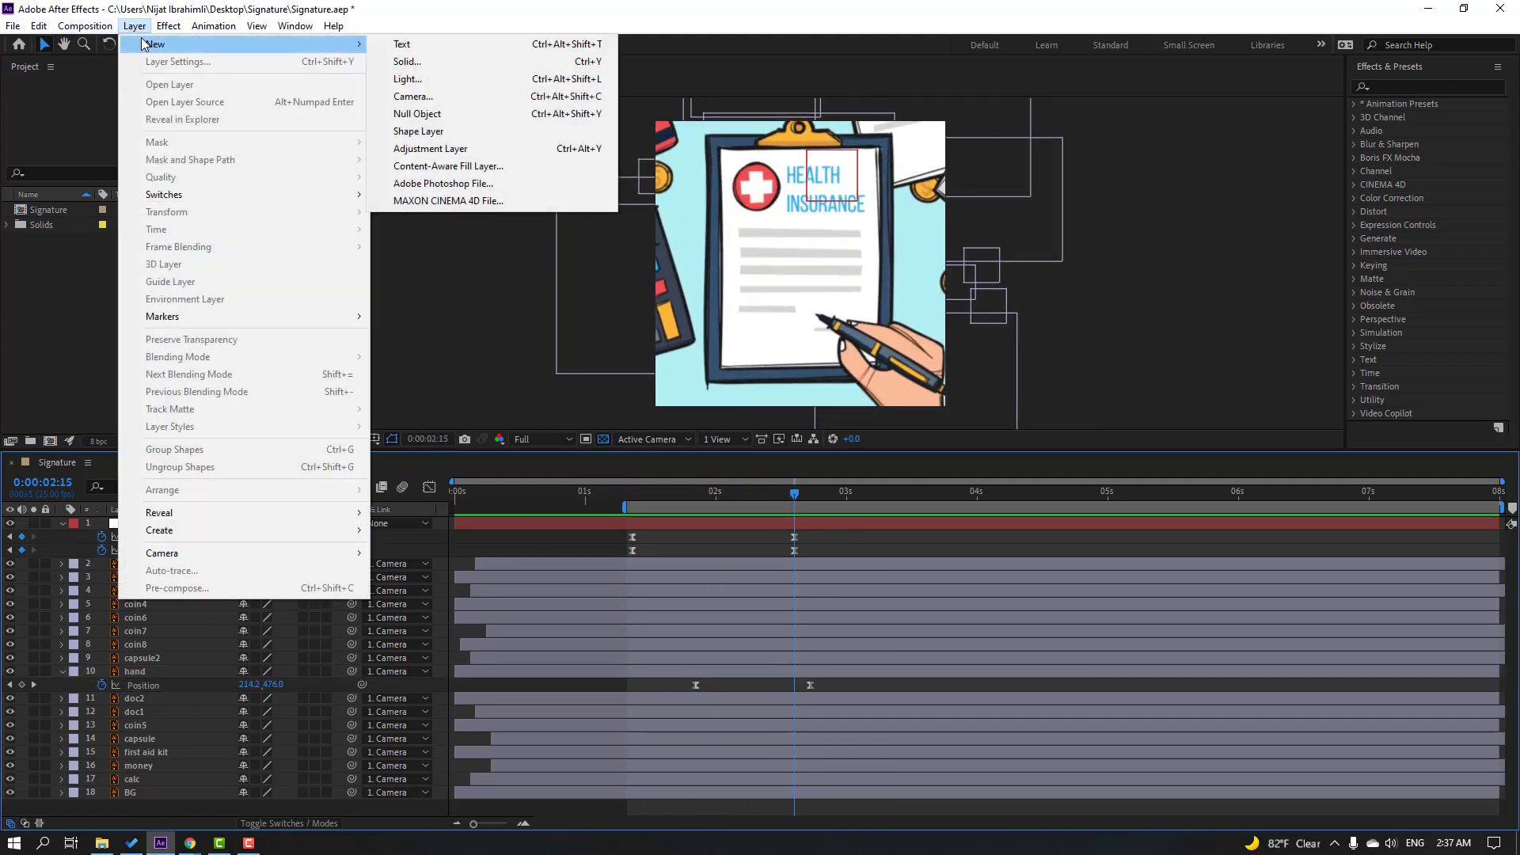
{"action": "left_click", "coordinate": [464, 62]}
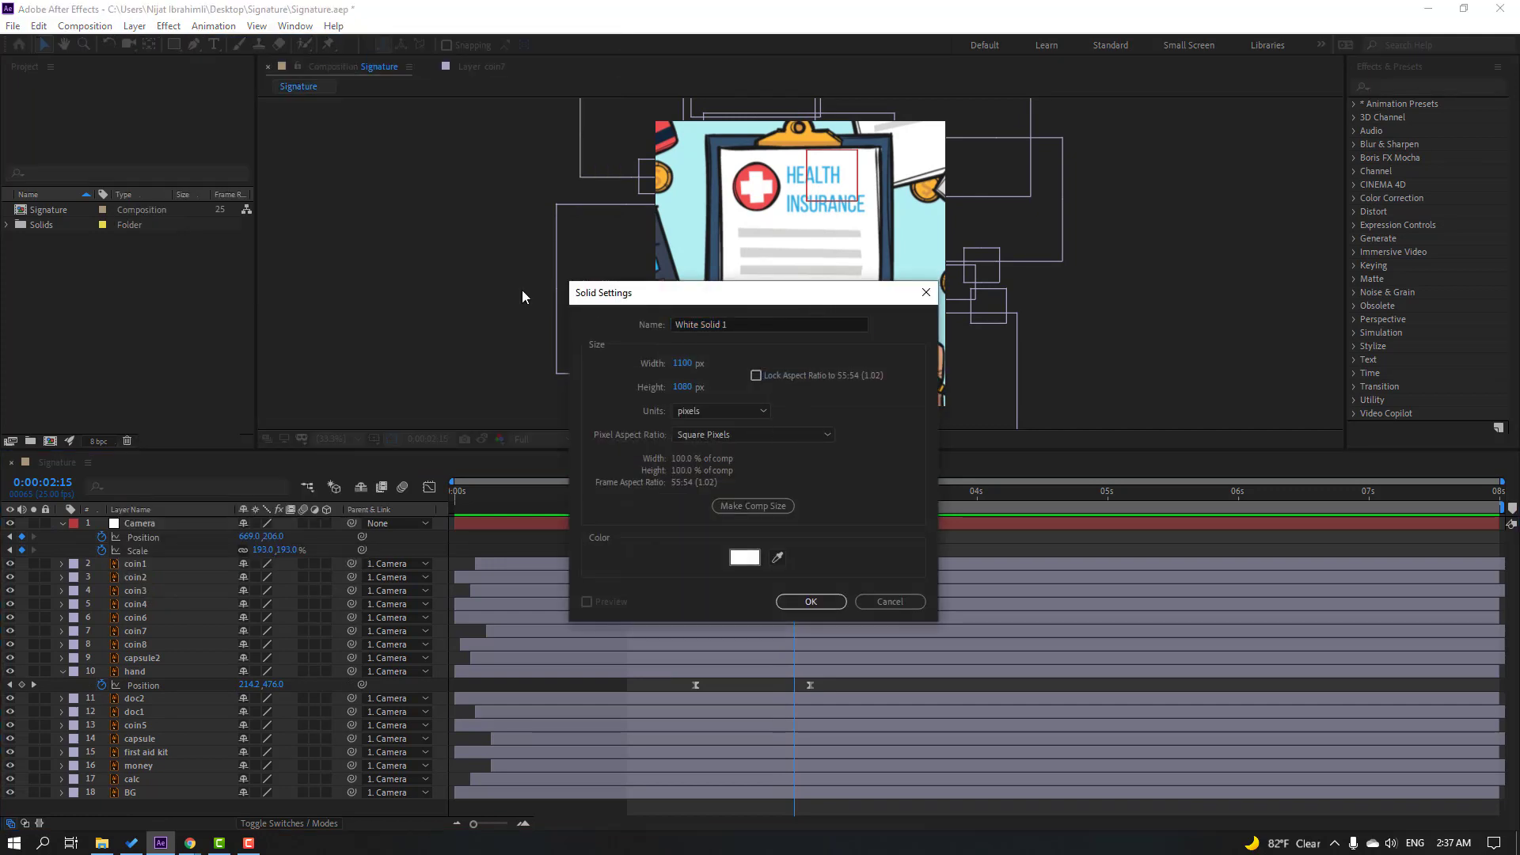
{"action": "left_click_drag", "start_coordinate": [753, 299], "coordinate": [273, 213]}
{"action": "left_click", "coordinate": [297, 472]}
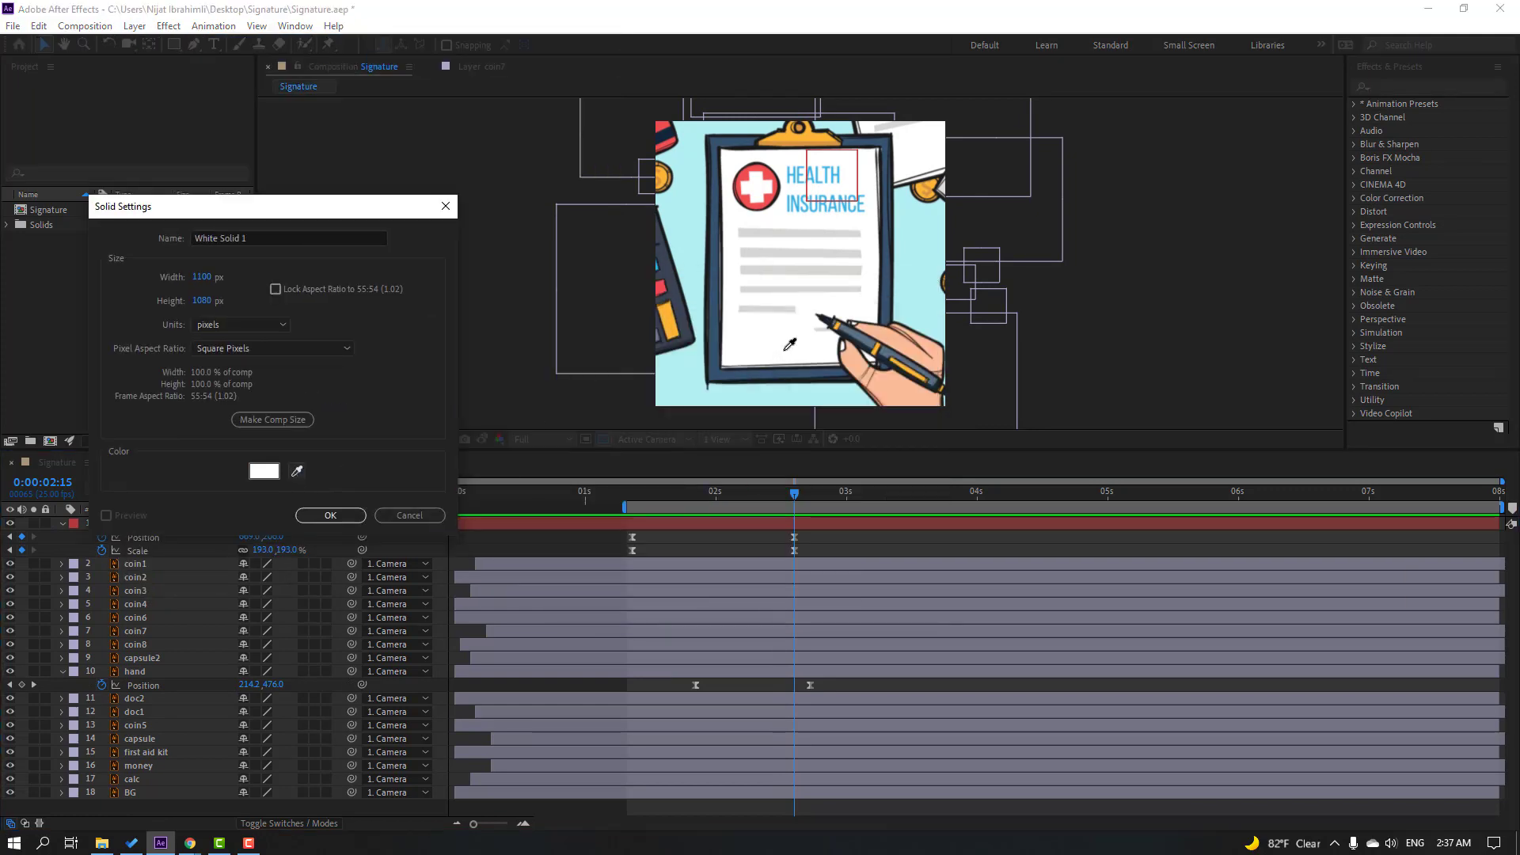
{"action": "left_click", "coordinate": [274, 235]}
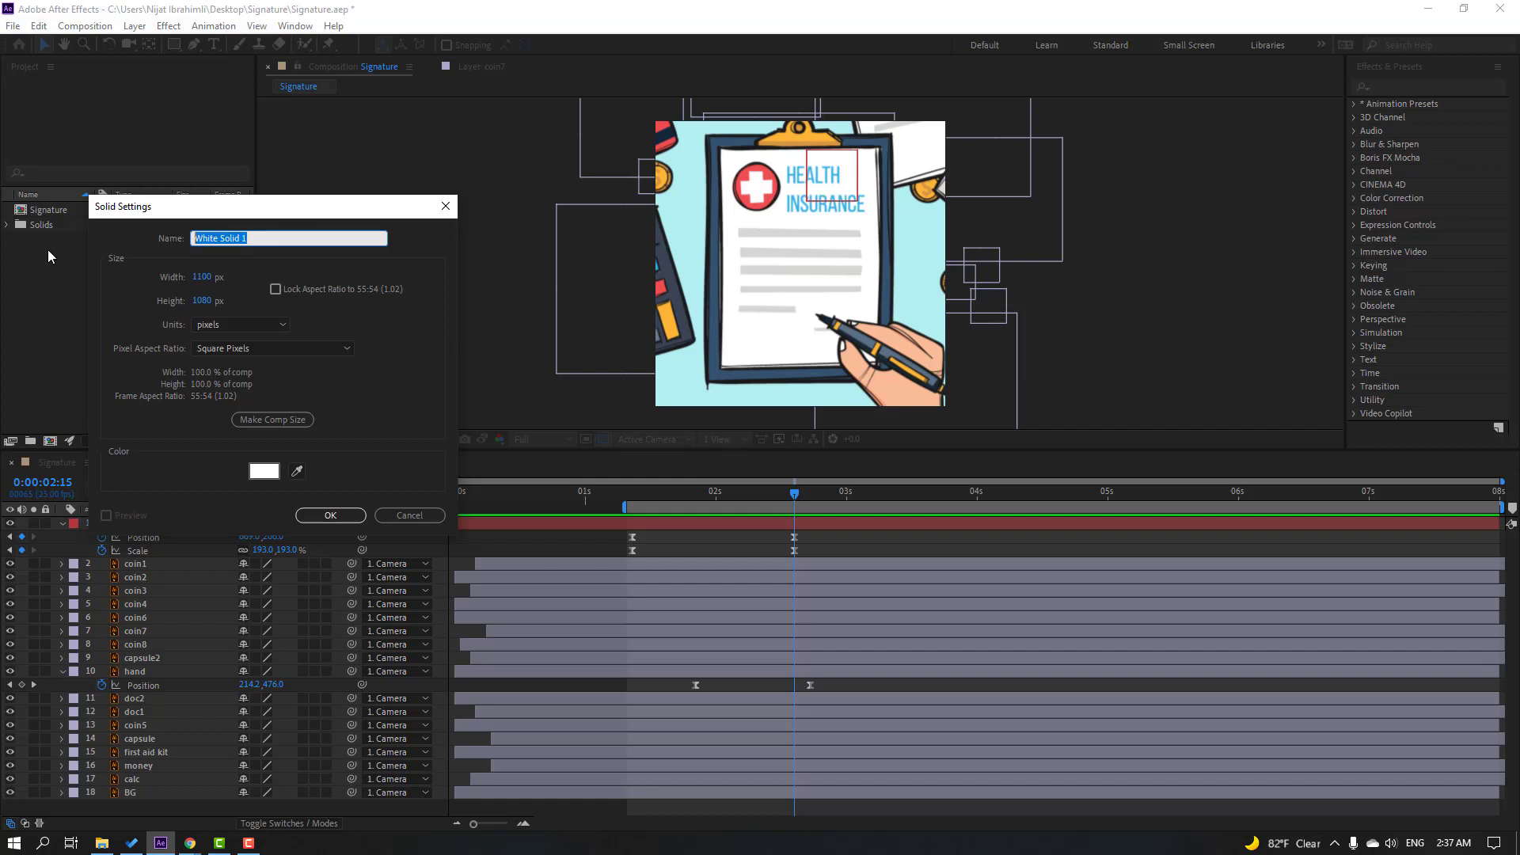
{"action": "type", "text": "signature"}
{"action": "left_click", "coordinate": [307, 516]}
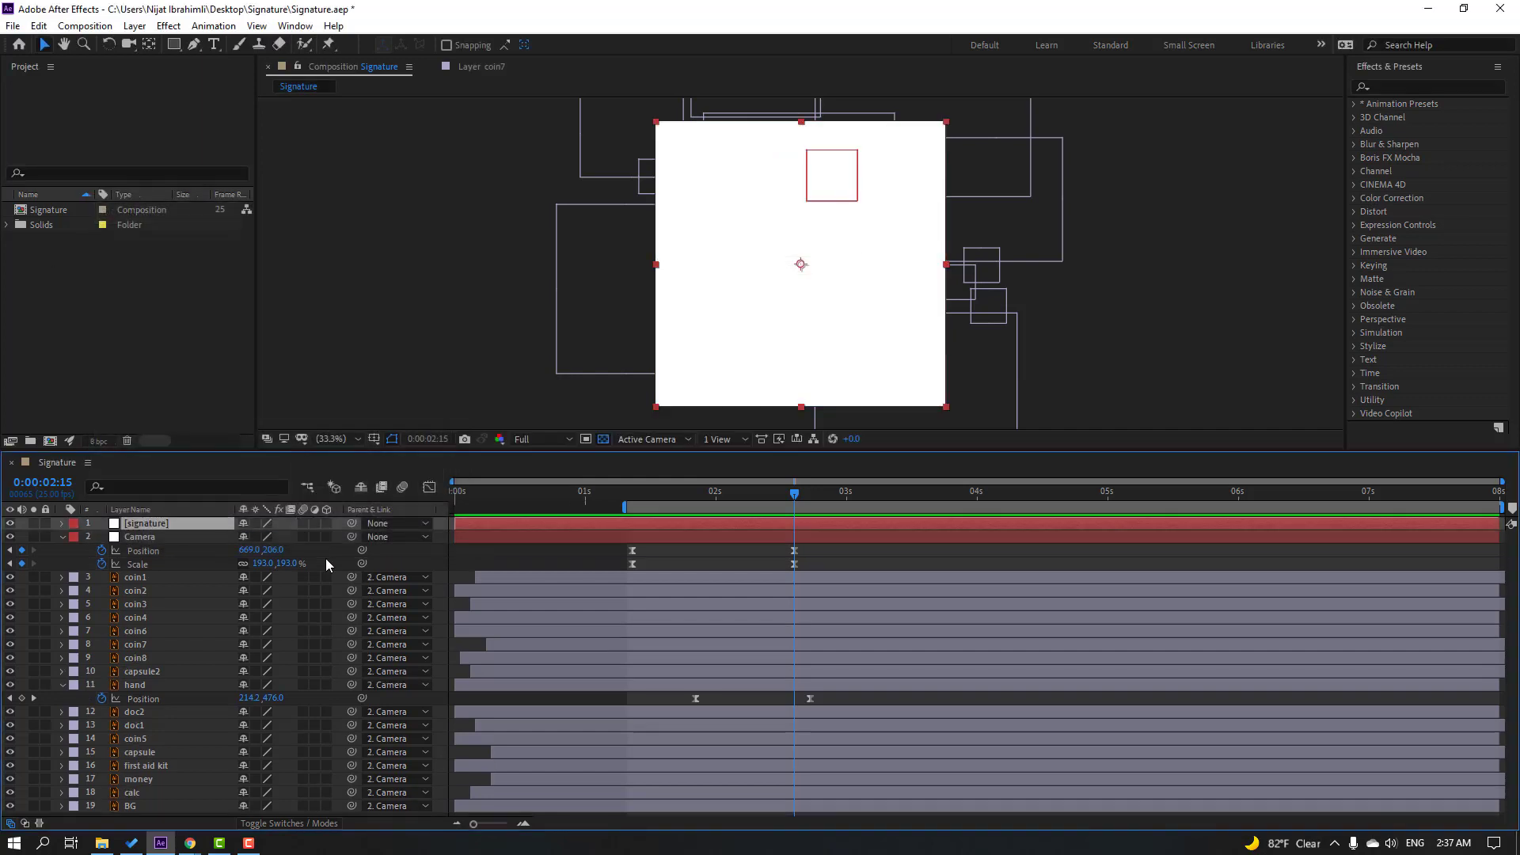
- Shrink the signature solid to 22.9 × 7.3% and place it on the blank paper just above the pen tip
{"action": "key", "text": "s"}
{"action": "left_click_drag", "start_coordinate": [261, 537], "coordinate": [186, 546]}
{"action": "scroll", "coordinate": [784, 322], "scroll_direction": "up", "scroll_amount": 4}
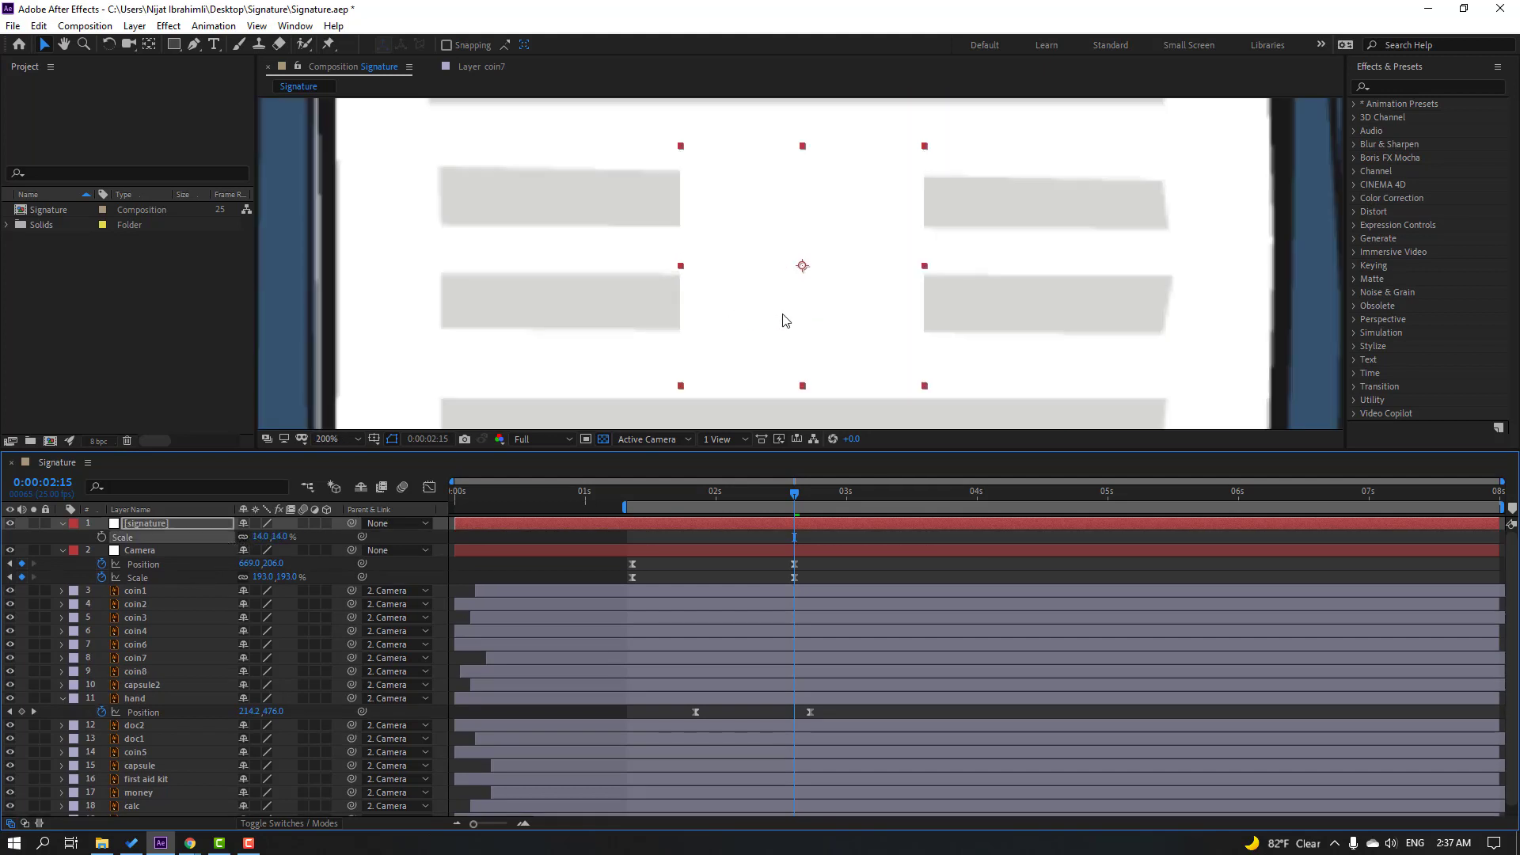
{"action": "left_click_drag", "start_coordinate": [784, 322], "coordinate": [729, 315]}
{"action": "scroll", "coordinate": [800, 316], "scroll_direction": "down", "scroll_amount": 1}
{"action": "mouse_move", "coordinate": [822, 292]}
{"action": "left_mouse_down"}
{"action": "mouse_move", "coordinate": [861, 265]}
{"action": "mouse_move", "coordinate": [848, 317]}
{"action": "mouse_move", "coordinate": [874, 354]}
{"action": "mouse_move", "coordinate": [836, 245]}
{"action": "mouse_move", "coordinate": [818, 247]}
{"action": "left_mouse_up"}
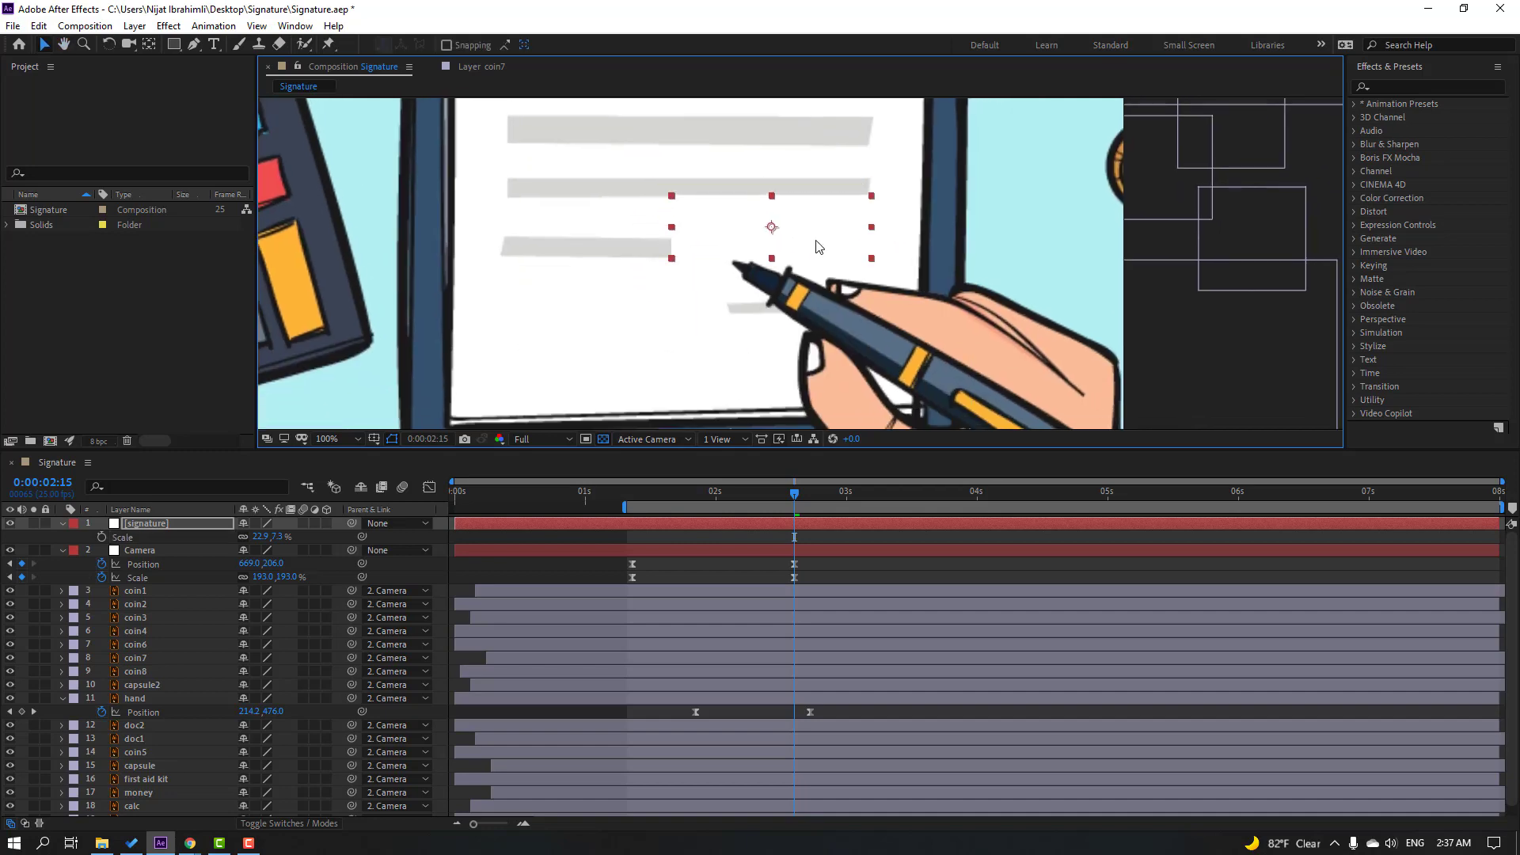
- Shift the signature solid slightly at 0:00:02:13, parent it to Camera, and check that it follows the zoom
{"action": "mouse_move", "coordinate": [797, 497]}
{"action": "left_mouse_down"}
{"action": "mouse_move", "coordinate": [614, 508]}
{"action": "mouse_move", "coordinate": [805, 497]}
{"action": "mouse_move", "coordinate": [783, 497]}
{"action": "left_mouse_up"}
{"action": "left_click_drag", "start_coordinate": [818, 246], "coordinate": [846, 267]}
{"action": "left_click", "coordinate": [150, 525]}
{"action": "mouse_move", "coordinate": [350, 523]}
{"action": "left_mouse_down"}
{"action": "mouse_move", "coordinate": [230, 524]}
{"action": "mouse_move", "coordinate": [142, 551]}
{"action": "left_mouse_up"}
{"action": "left_click_drag", "start_coordinate": [776, 503], "coordinate": [648, 505]}
{"action": "left_click", "coordinate": [664, 520]}
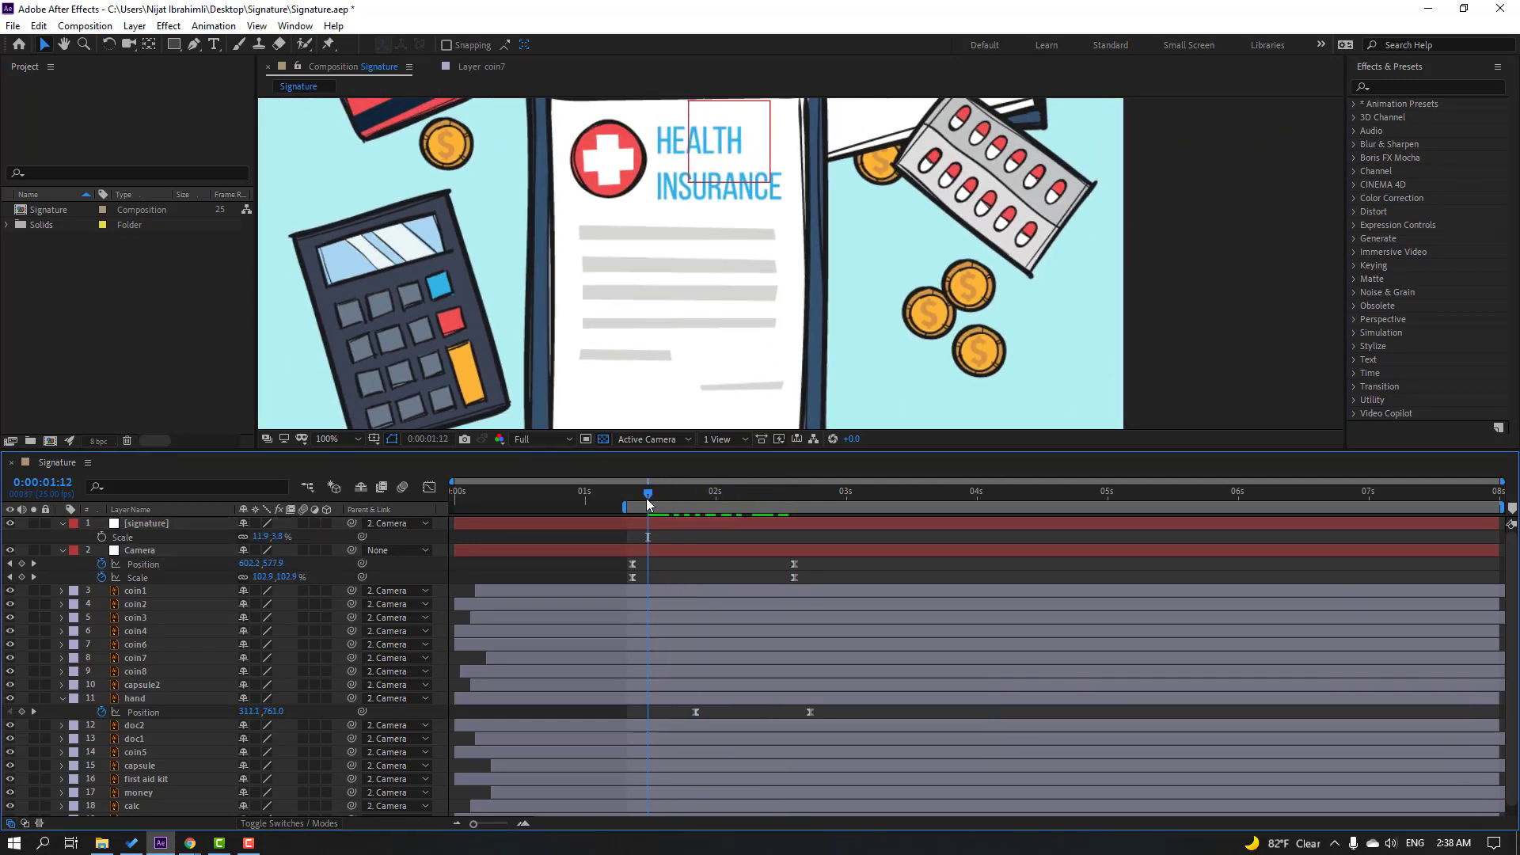
{"action": "left_click_drag", "start_coordinate": [654, 493], "coordinate": [791, 482]}
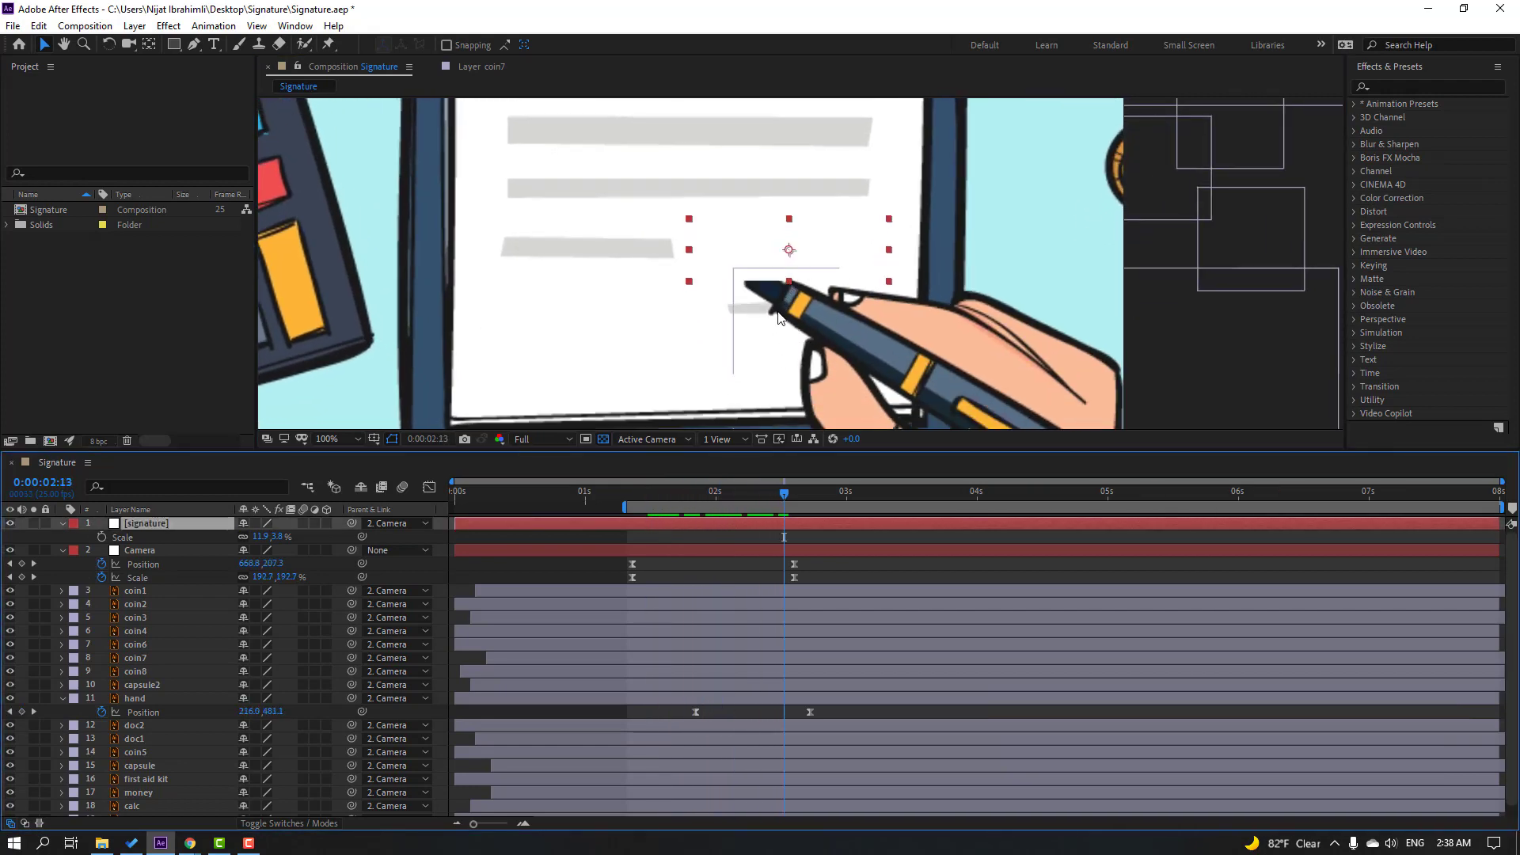
- Increase the signature solid's vertical scale to 5.3%, move its layer between hand and doc2, and check the frame at 0:00:00:00
{"action": "left_click_drag", "start_coordinate": [788, 282], "coordinate": [788, 305]}
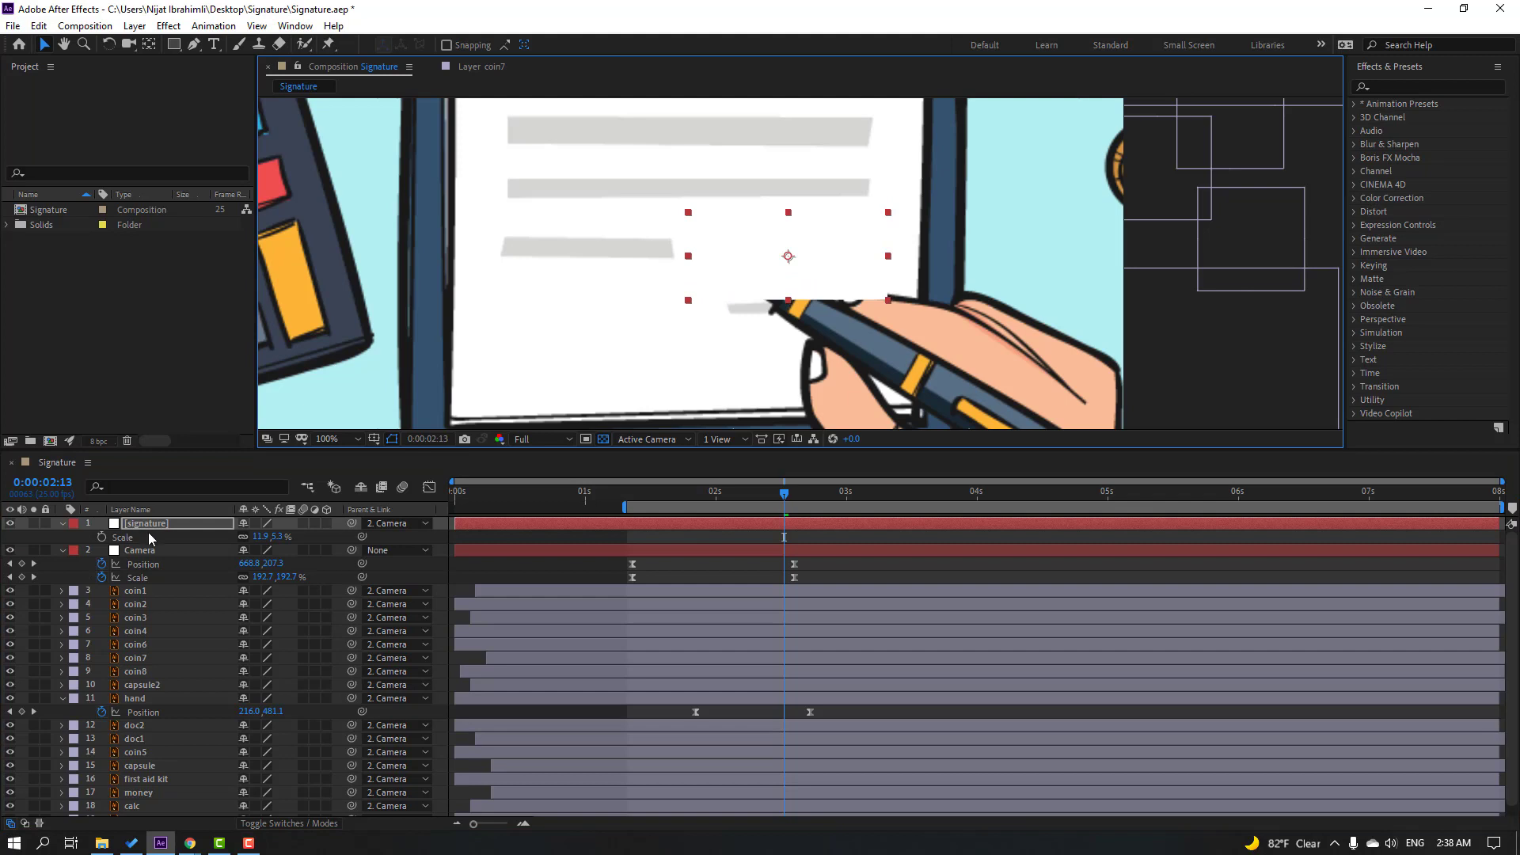
{"action": "left_click", "coordinate": [150, 529]}
{"action": "mouse_move", "coordinate": [147, 524]}
{"action": "left_mouse_down"}
{"action": "mouse_move", "coordinate": [187, 570]}
{"action": "mouse_move", "coordinate": [152, 665]}
{"action": "mouse_move", "coordinate": [153, 720]}
{"action": "left_mouse_up"}
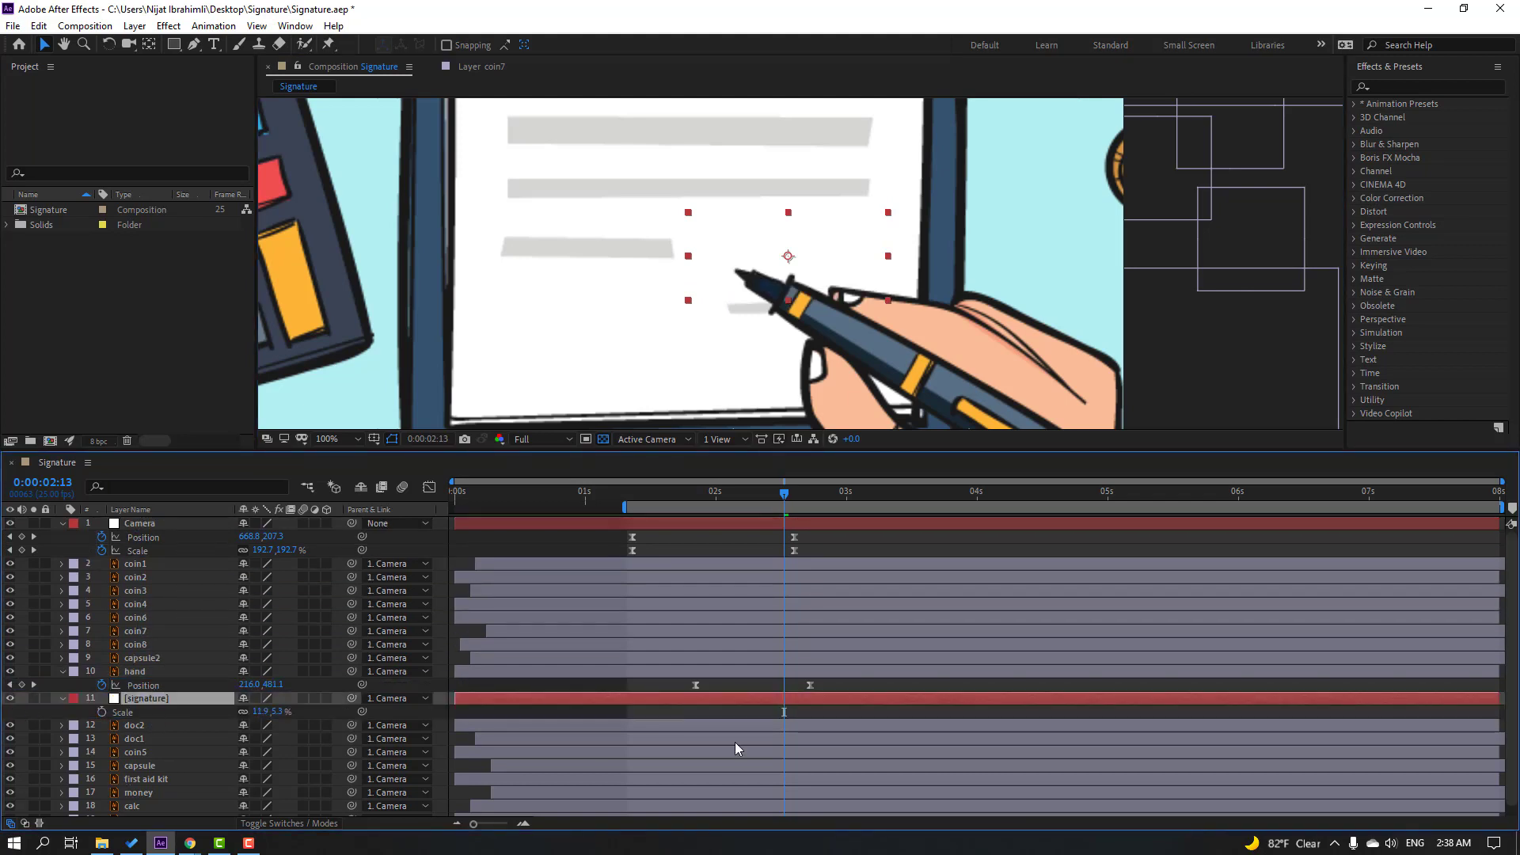
{"action": "key", "text": "F2"}
{"action": "left_click_drag", "start_coordinate": [765, 503], "coordinate": [416, 546]}
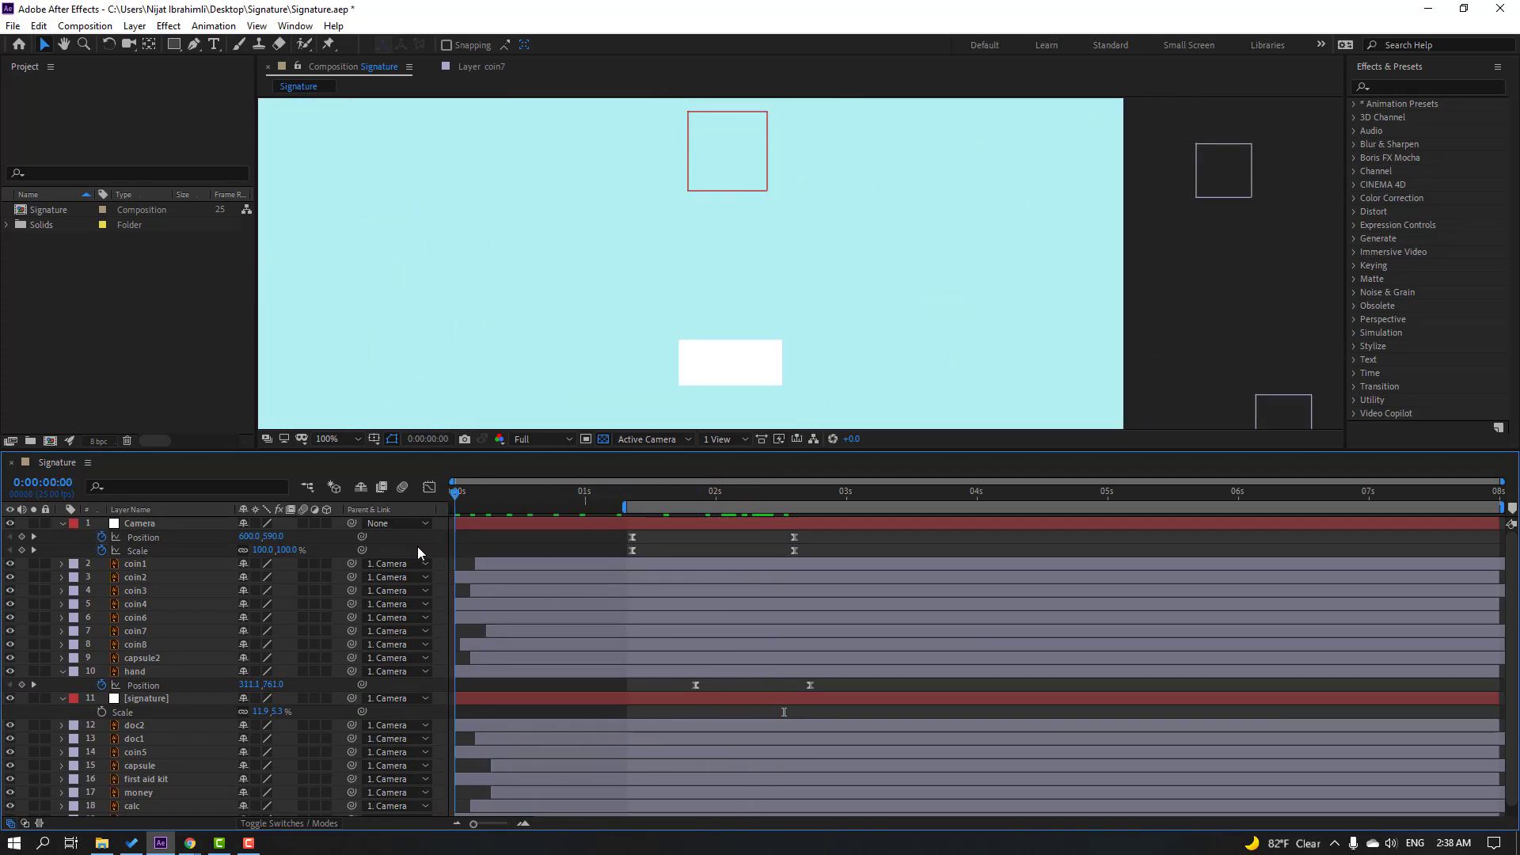
- Paint a black handwritten signature on the signature solid with a 23 px brush and return to the composition
{"action": "left_click", "coordinate": [96, 714]}
{"action": "left_click", "coordinate": [144, 702]}
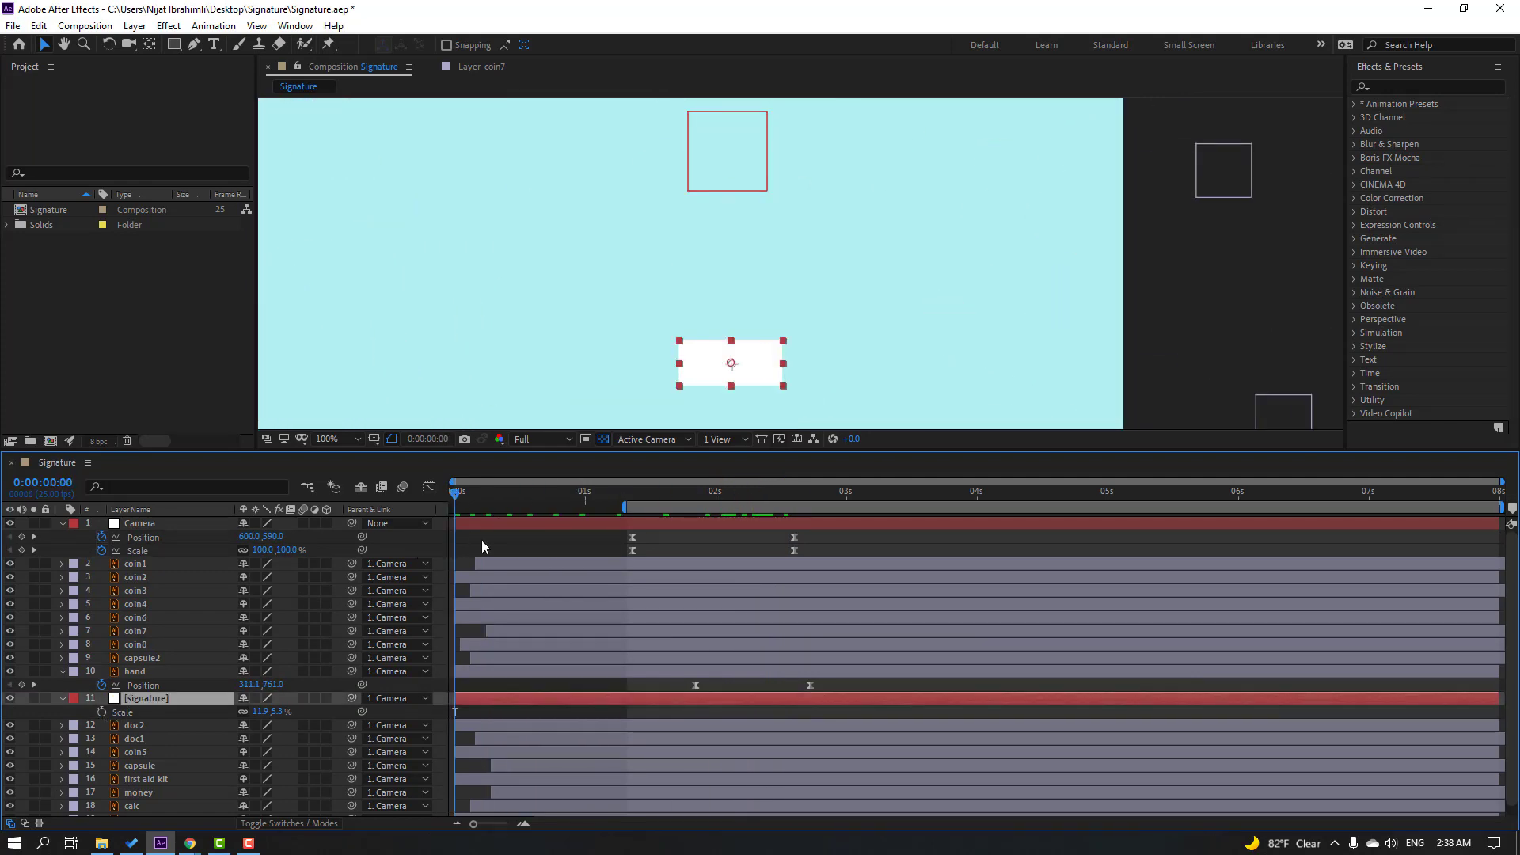
{"action": "scroll", "coordinate": [828, 343], "scroll_direction": "up", "scroll_amount": 2}
{"action": "left_click_drag", "start_coordinate": [828, 343], "coordinate": [838, 182]}
{"action": "left_click_drag", "start_coordinate": [827, 283], "coordinate": [817, 302]}
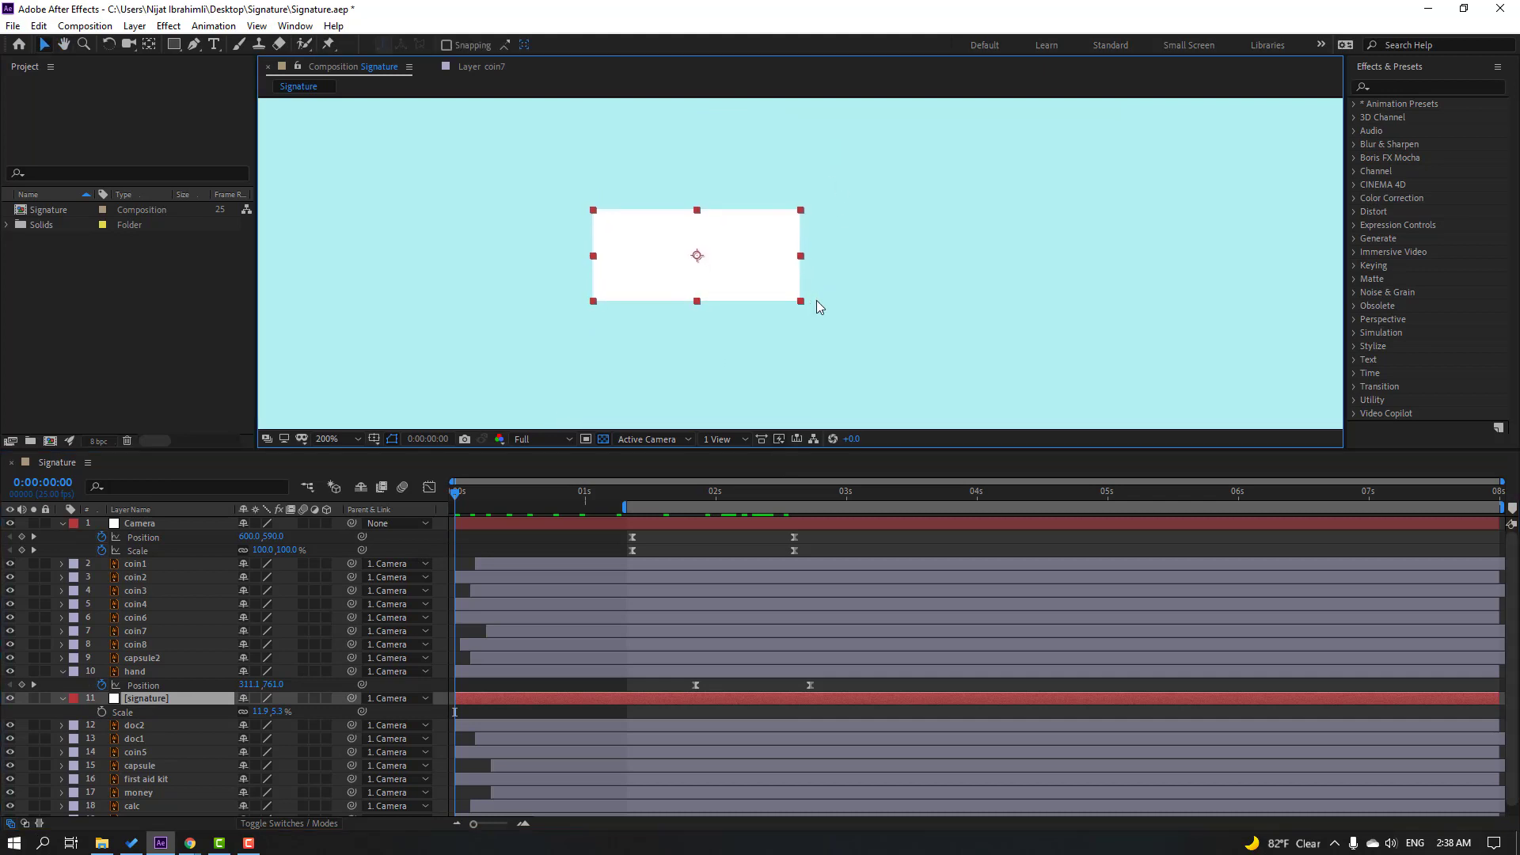
{"action": "left_click", "coordinate": [244, 48]}
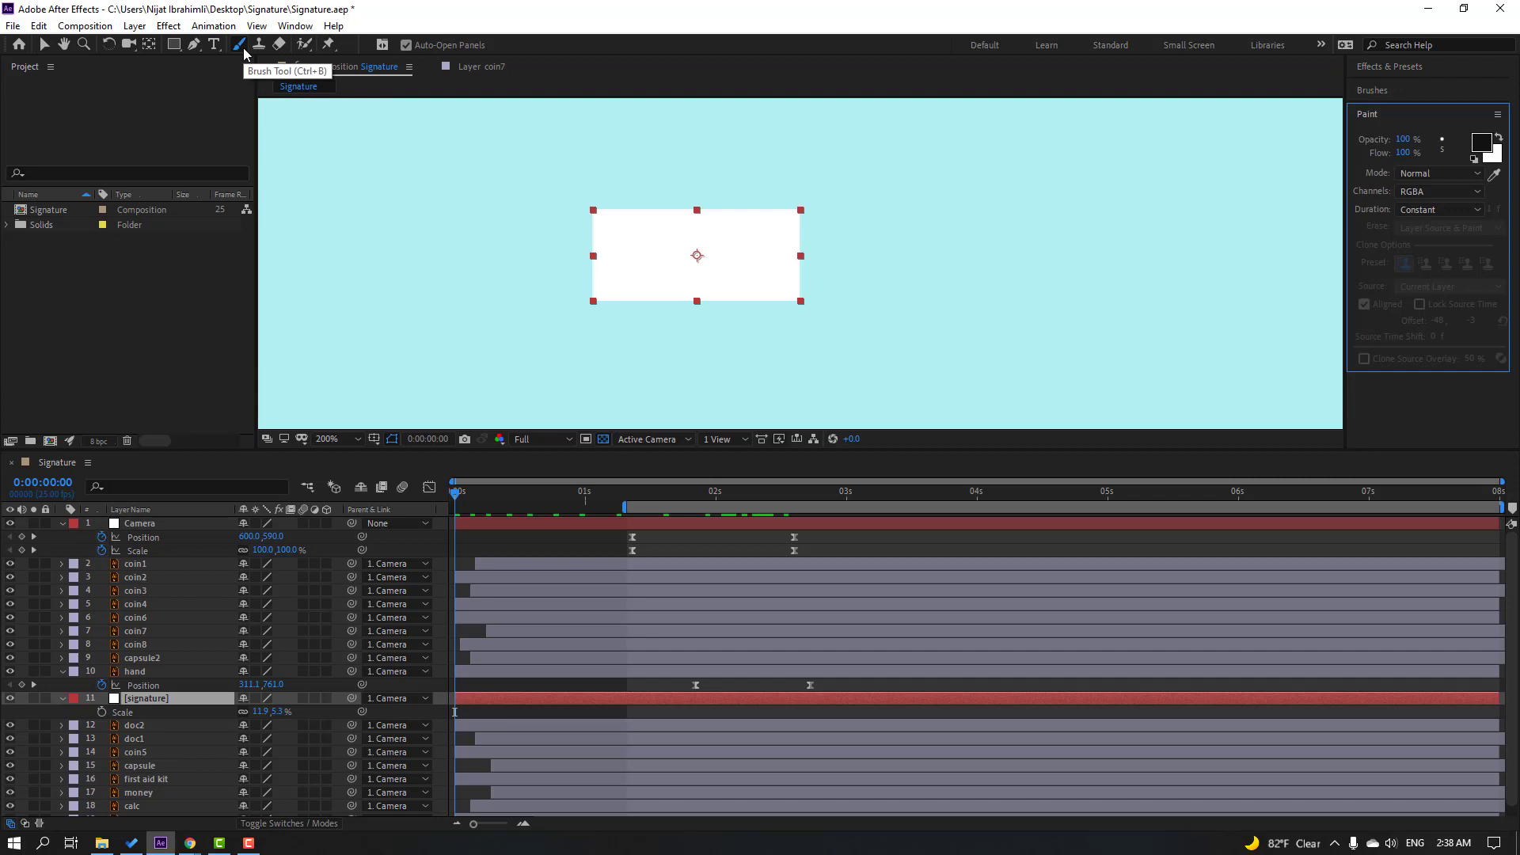
{"action": "double_click", "coordinate": [149, 700]}
{"action": "key", "text": "period"}
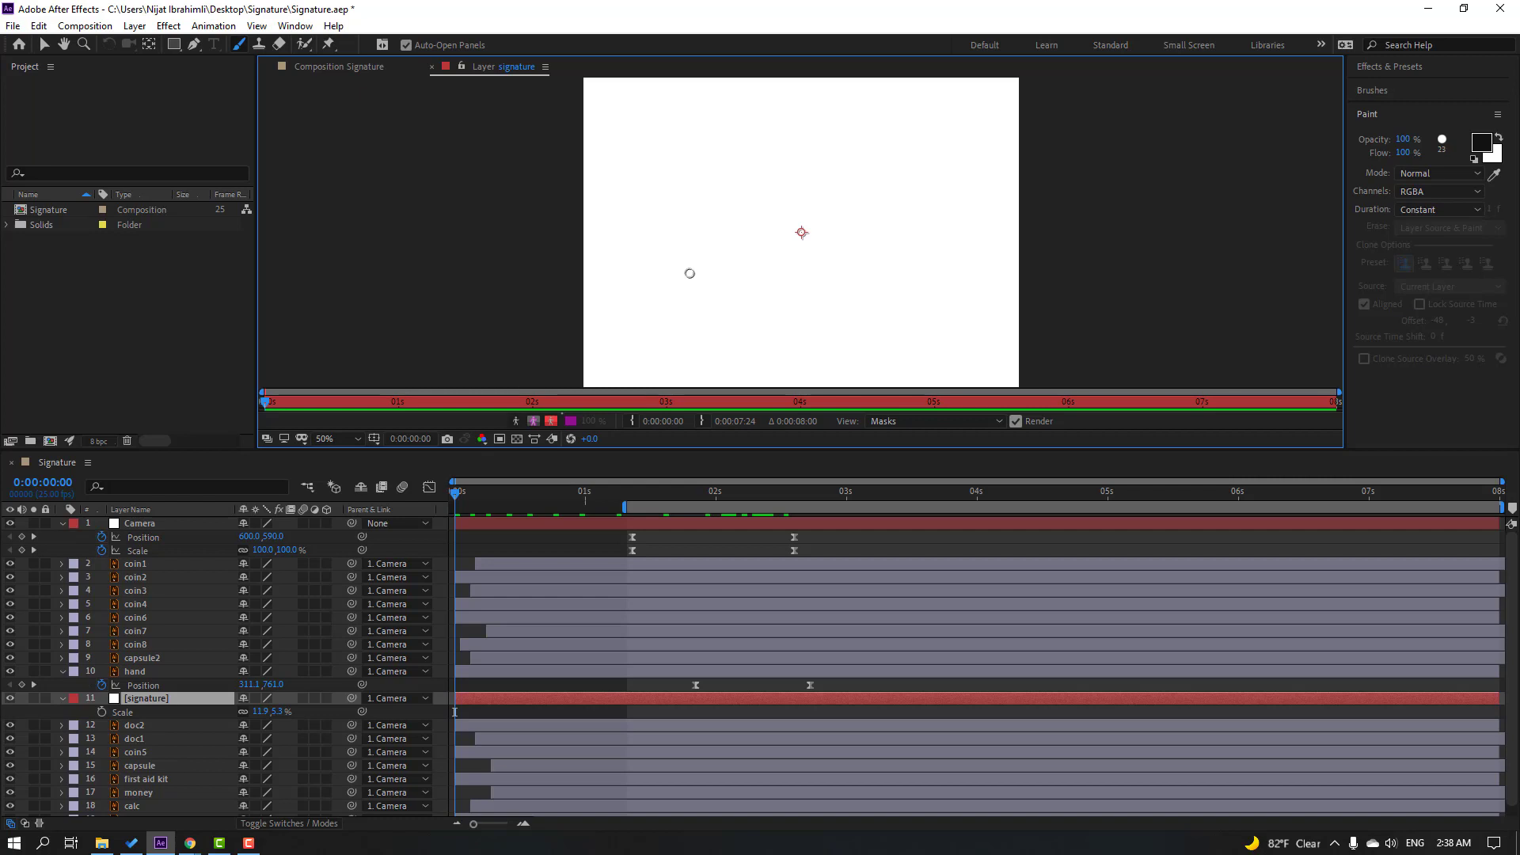
{"action": "mouse_move", "coordinate": [676, 242]}
{"action": "left_mouse_down"}
{"action": "mouse_move", "coordinate": [694, 196]}
{"action": "mouse_move", "coordinate": [694, 291]}
{"action": "mouse_move", "coordinate": [714, 247]}
{"action": "mouse_move", "coordinate": [758, 241]}
{"action": "mouse_move", "coordinate": [808, 189]}
{"action": "mouse_move", "coordinate": [790, 283]}
{"action": "mouse_move", "coordinate": [770, 282]}
{"action": "mouse_move", "coordinate": [835, 193]}
{"action": "left_mouse_up"}
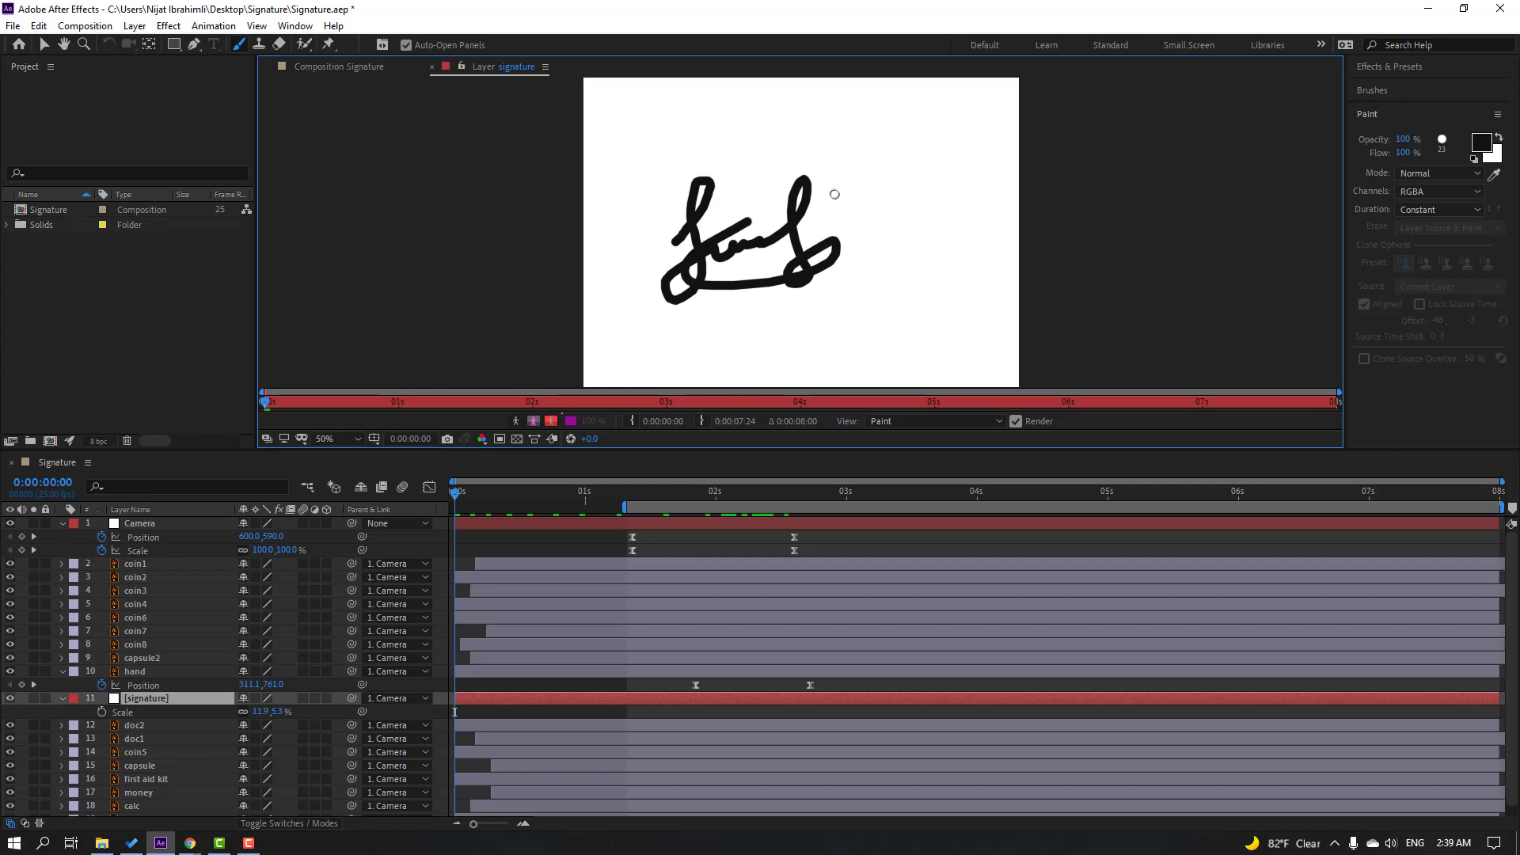
{"action": "left_click", "coordinate": [44, 45]}
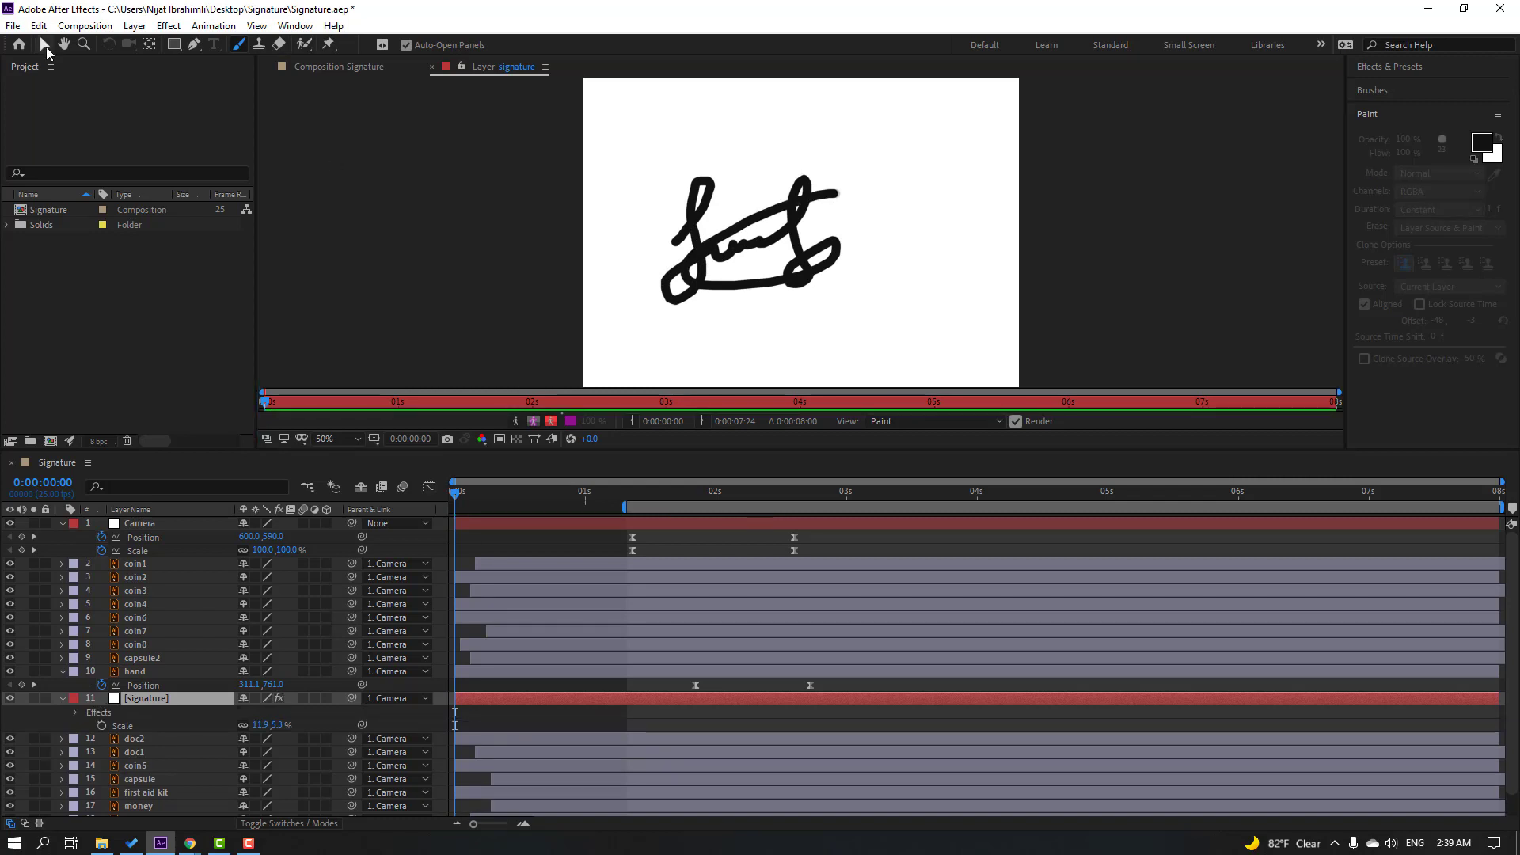
{"action": "left_click", "coordinate": [345, 68]}
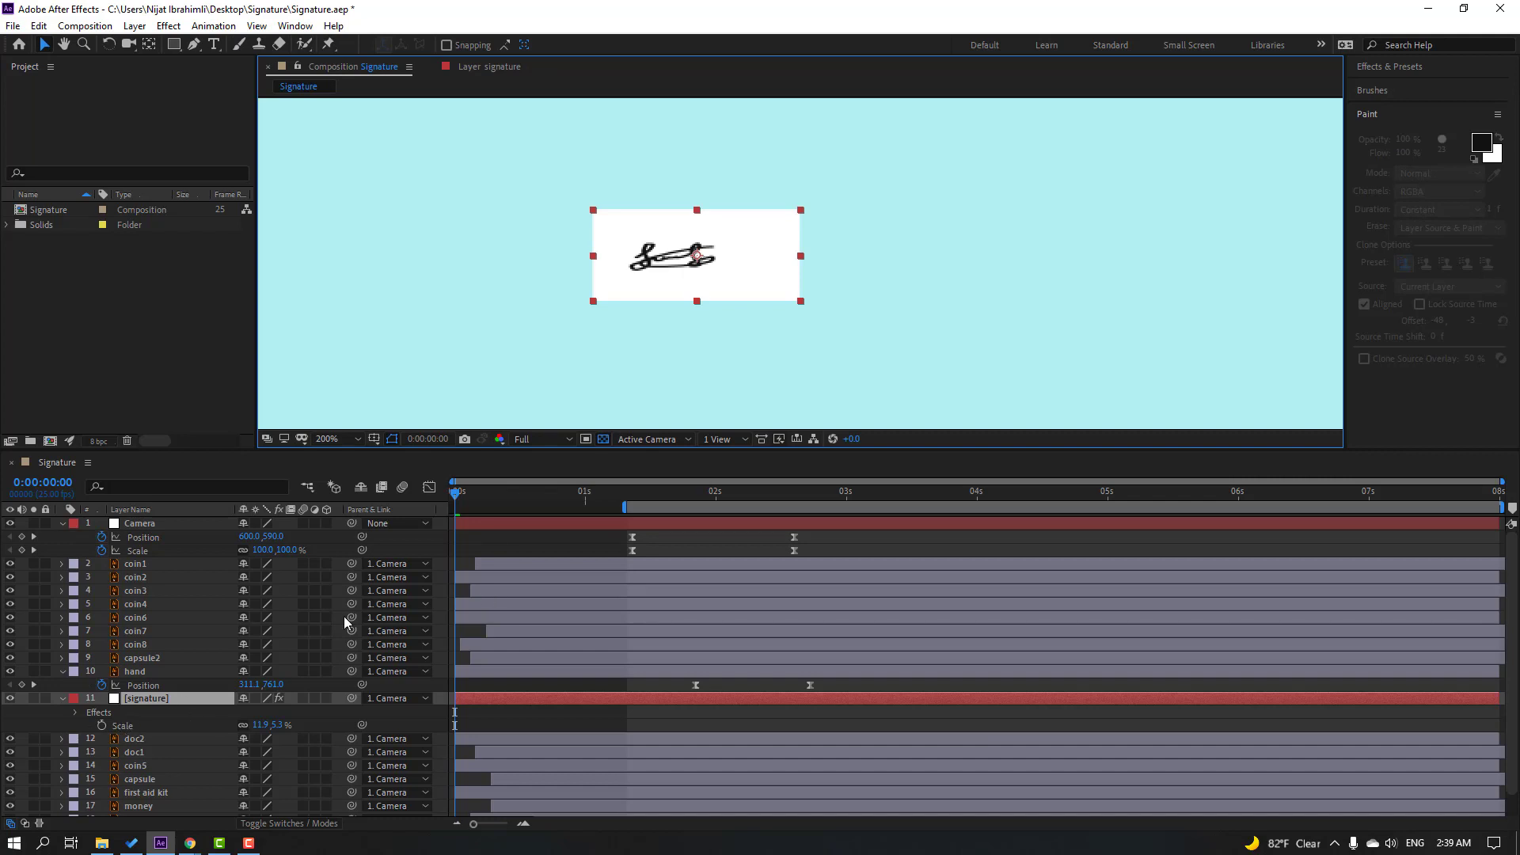
- Enlarge the signature solid to 17.0 × 14.0% and place it on the paper beside the pen at 0:00:02:18
{"action": "left_click_drag", "start_coordinate": [698, 302], "coordinate": [696, 318]}
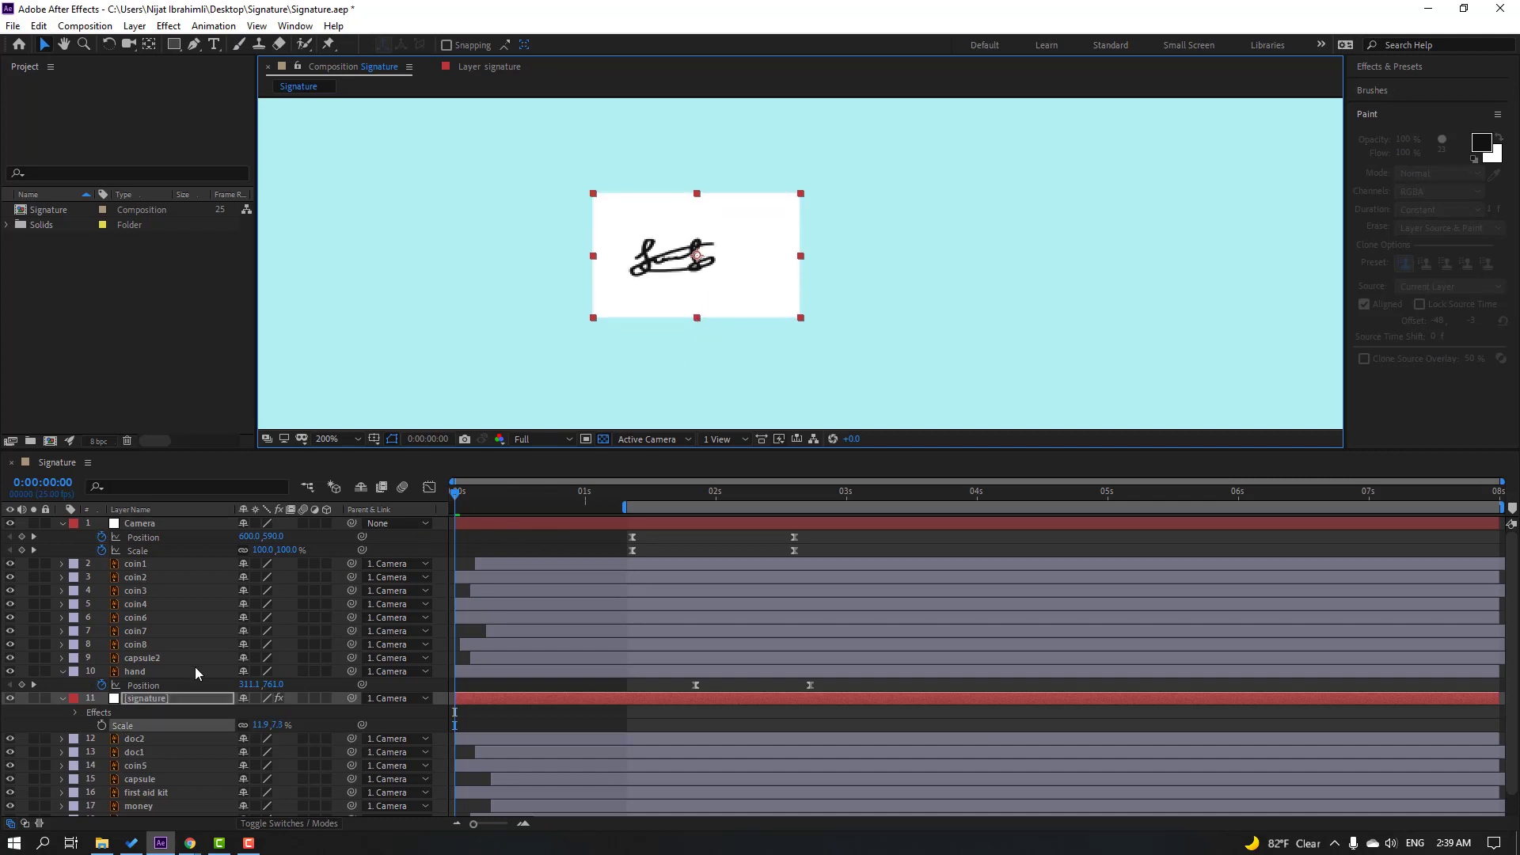
{"action": "left_click", "coordinate": [62, 700]}
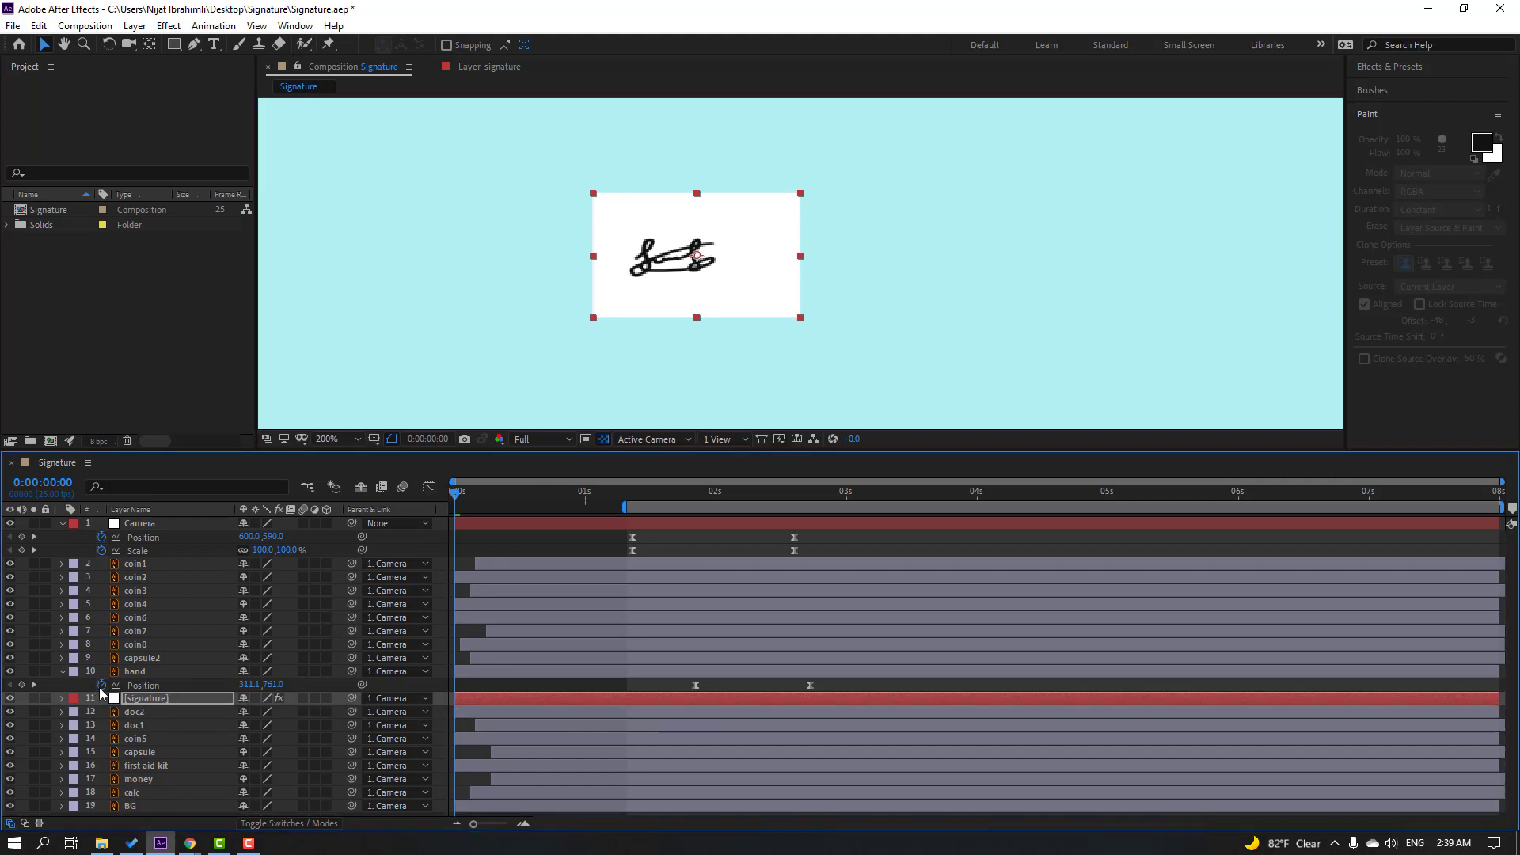
{"action": "left_click_drag", "start_coordinate": [478, 497], "coordinate": [812, 504]}
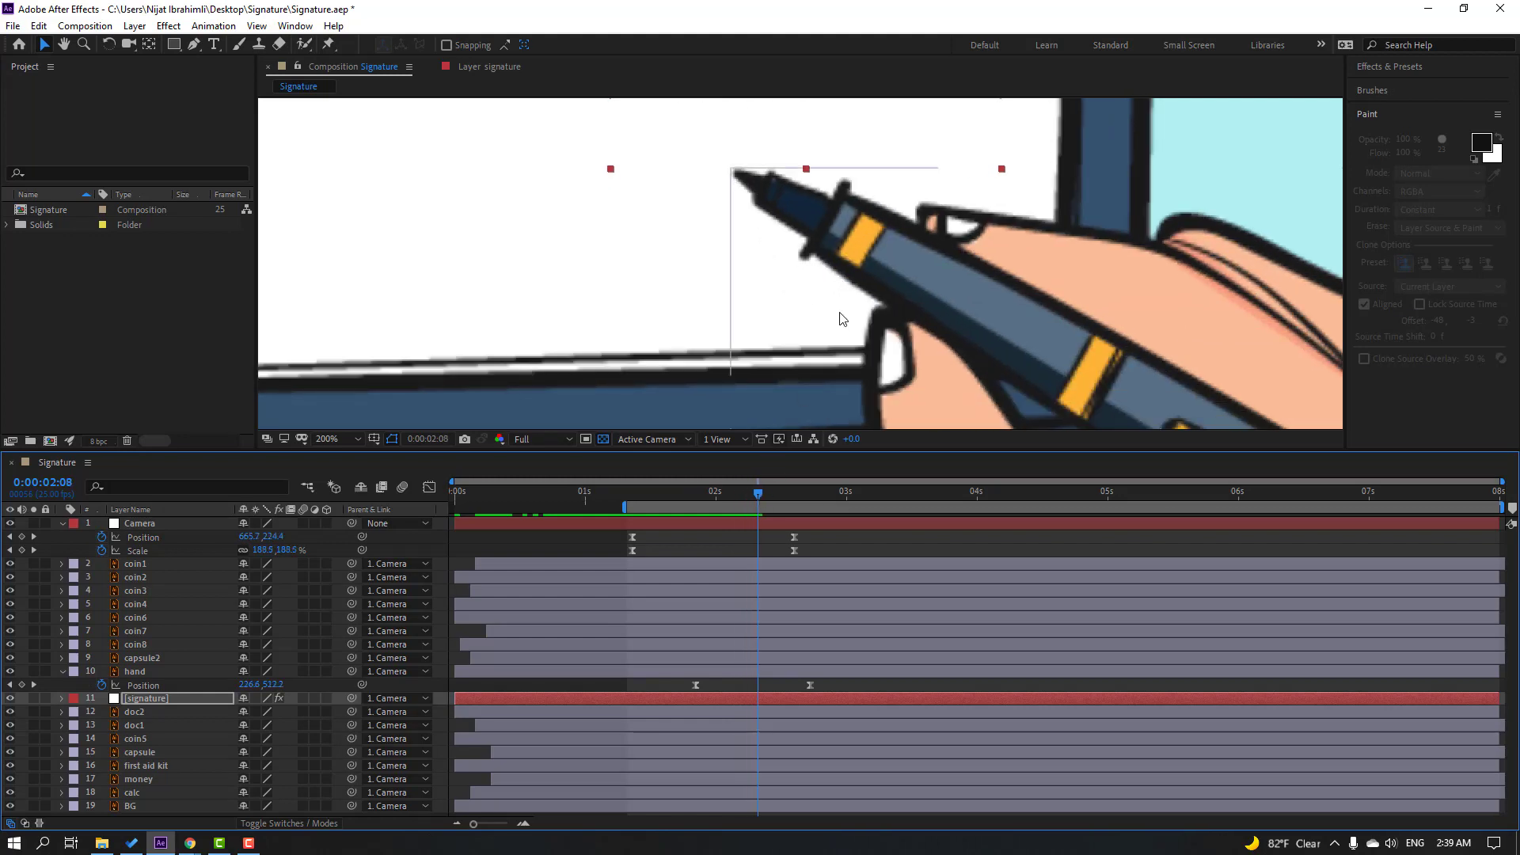
{"action": "scroll", "coordinate": [842, 318], "scroll_direction": "down", "scroll_amount": 1}
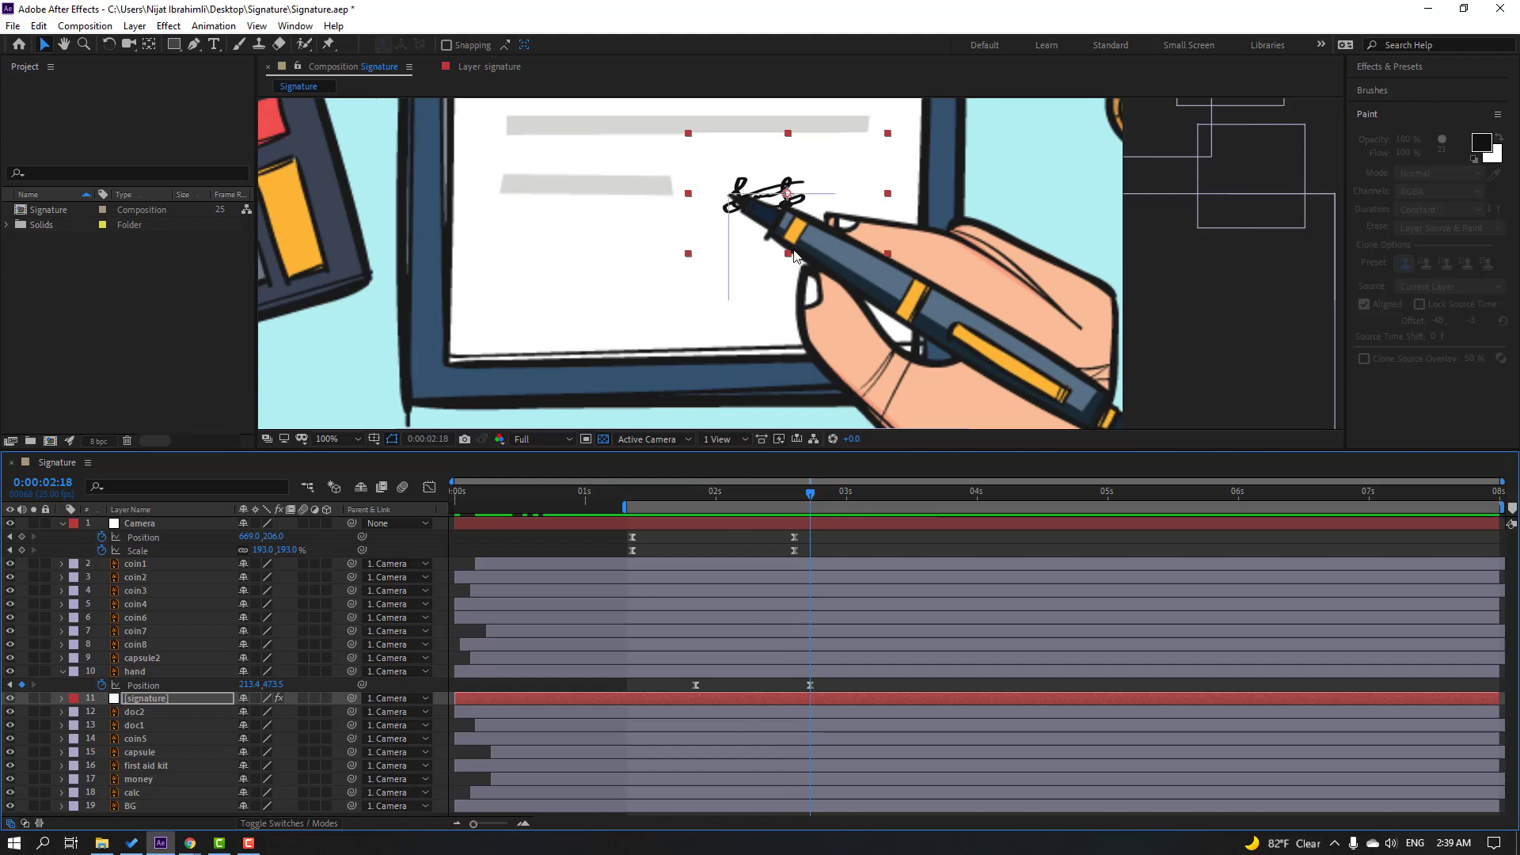
{"action": "mouse_move", "coordinate": [788, 255]}
{"action": "left_mouse_down"}
{"action": "mouse_move", "coordinate": [758, 359]}
{"action": "mouse_move", "coordinate": [800, 398]}
{"action": "left_mouse_up"}
- Mask the signature solid with a rectangle drawn closely around the handwriting
{"action": "key", "text": "q"}
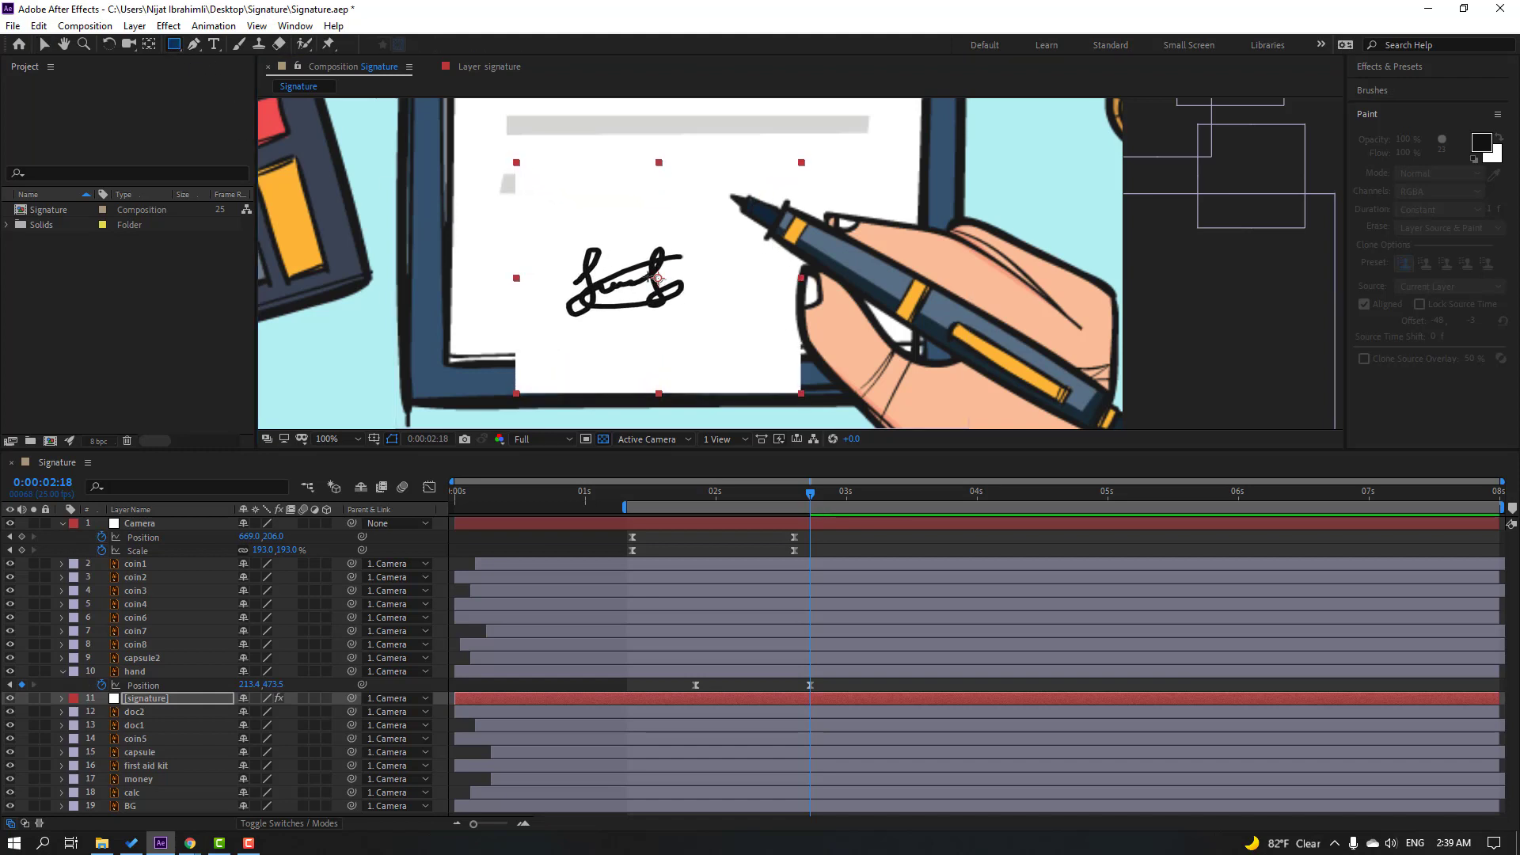
{"action": "left_click_drag", "start_coordinate": [549, 231], "coordinate": [703, 330]}
{"action": "left_click", "coordinate": [45, 44]}
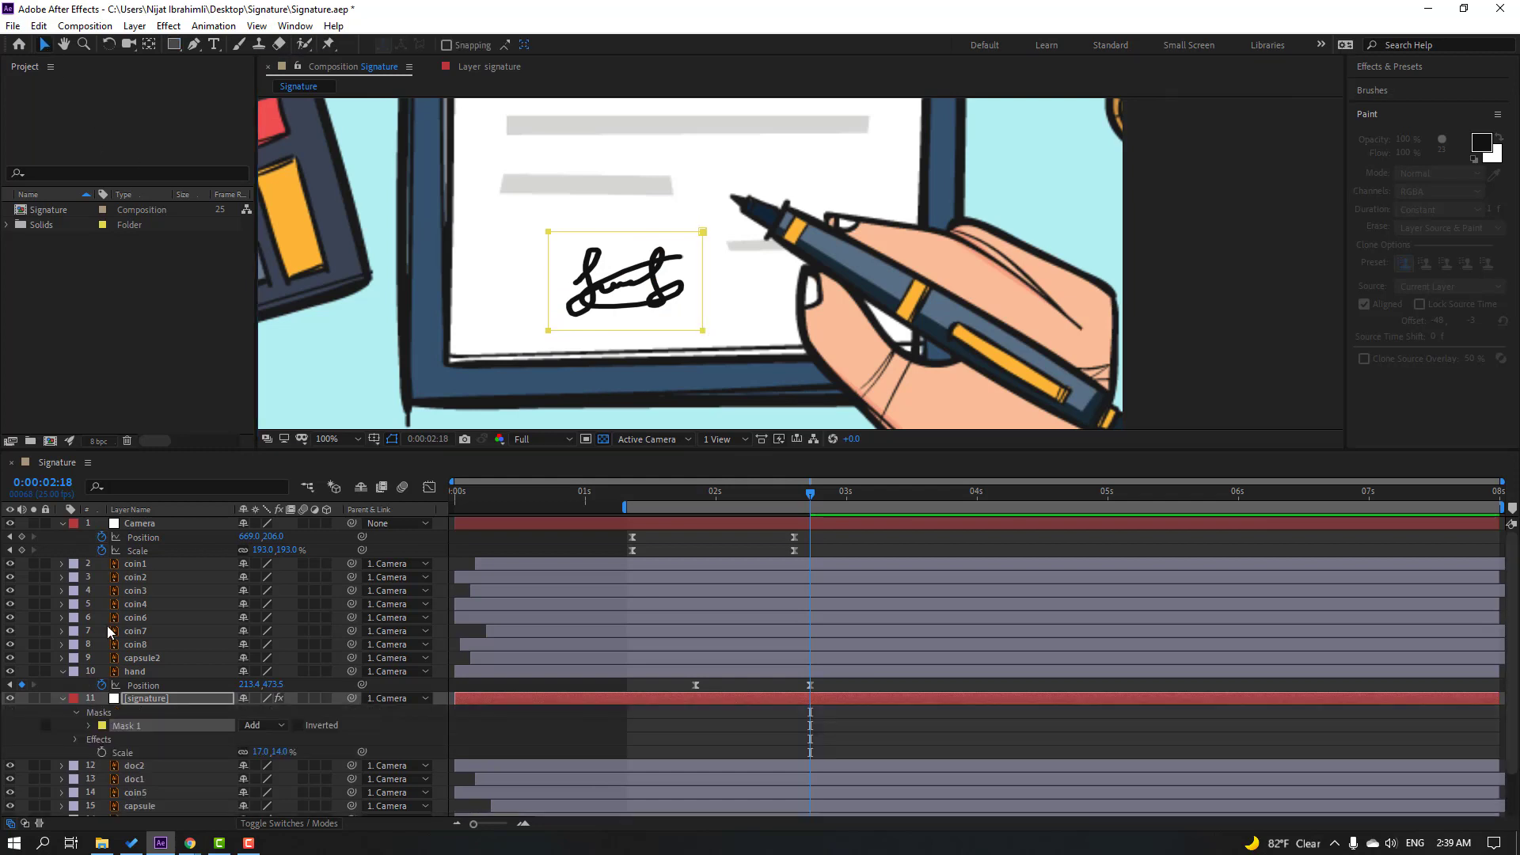
{"action": "left_click", "coordinate": [63, 699]}
- Move the masked signature to the pen tip, just above the short grey line, and collapse the hand layer's properties
{"action": "left_click_drag", "start_coordinate": [618, 293], "coordinate": [788, 198]}
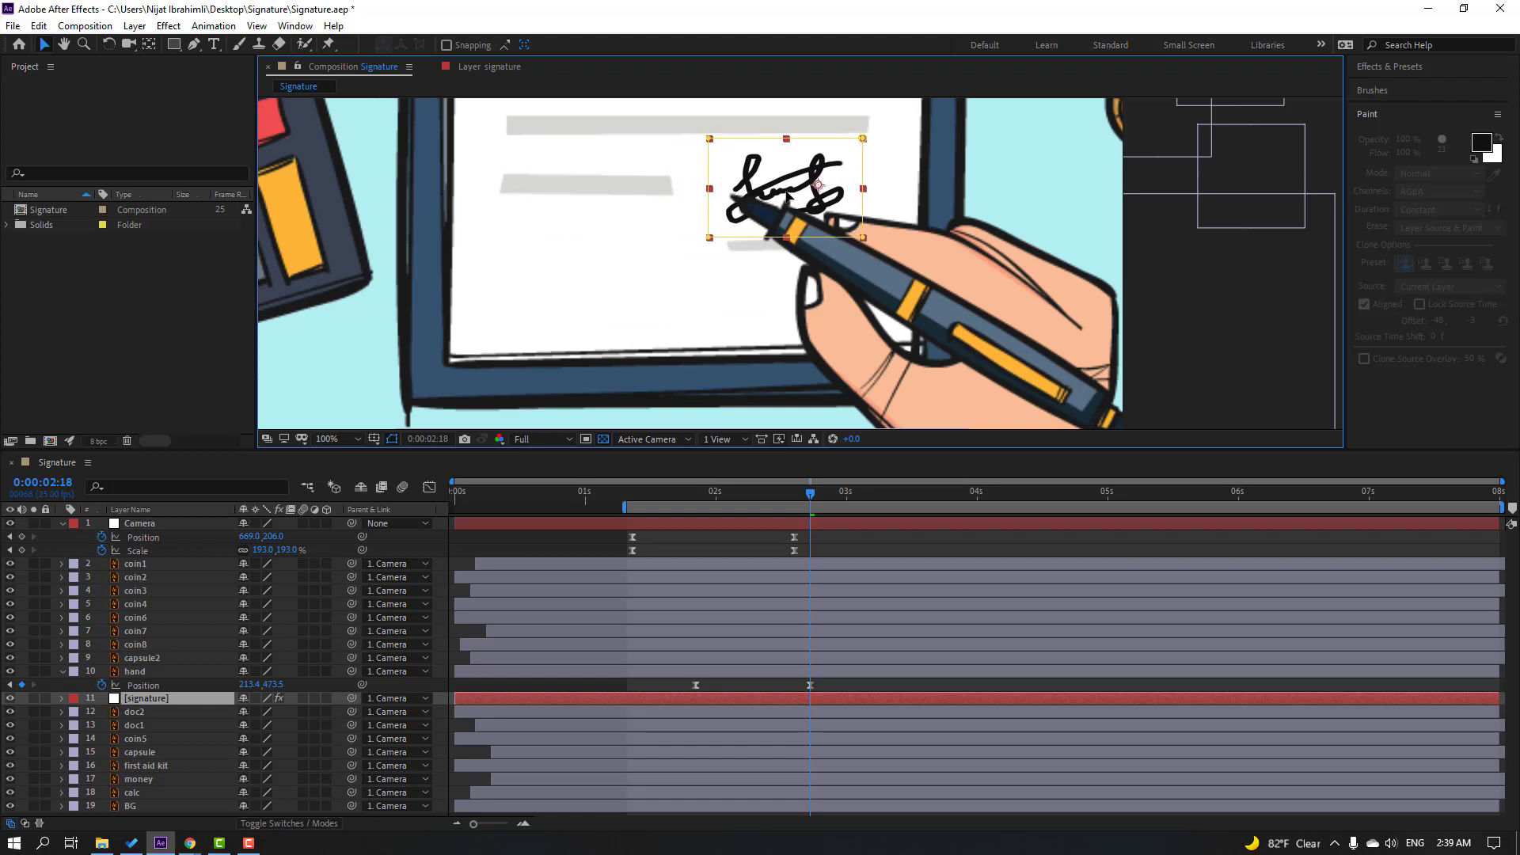
{"action": "left_click", "coordinate": [747, 538]}
{"action": "left_click", "coordinate": [803, 491]}
{"action": "left_click", "coordinate": [62, 671]}
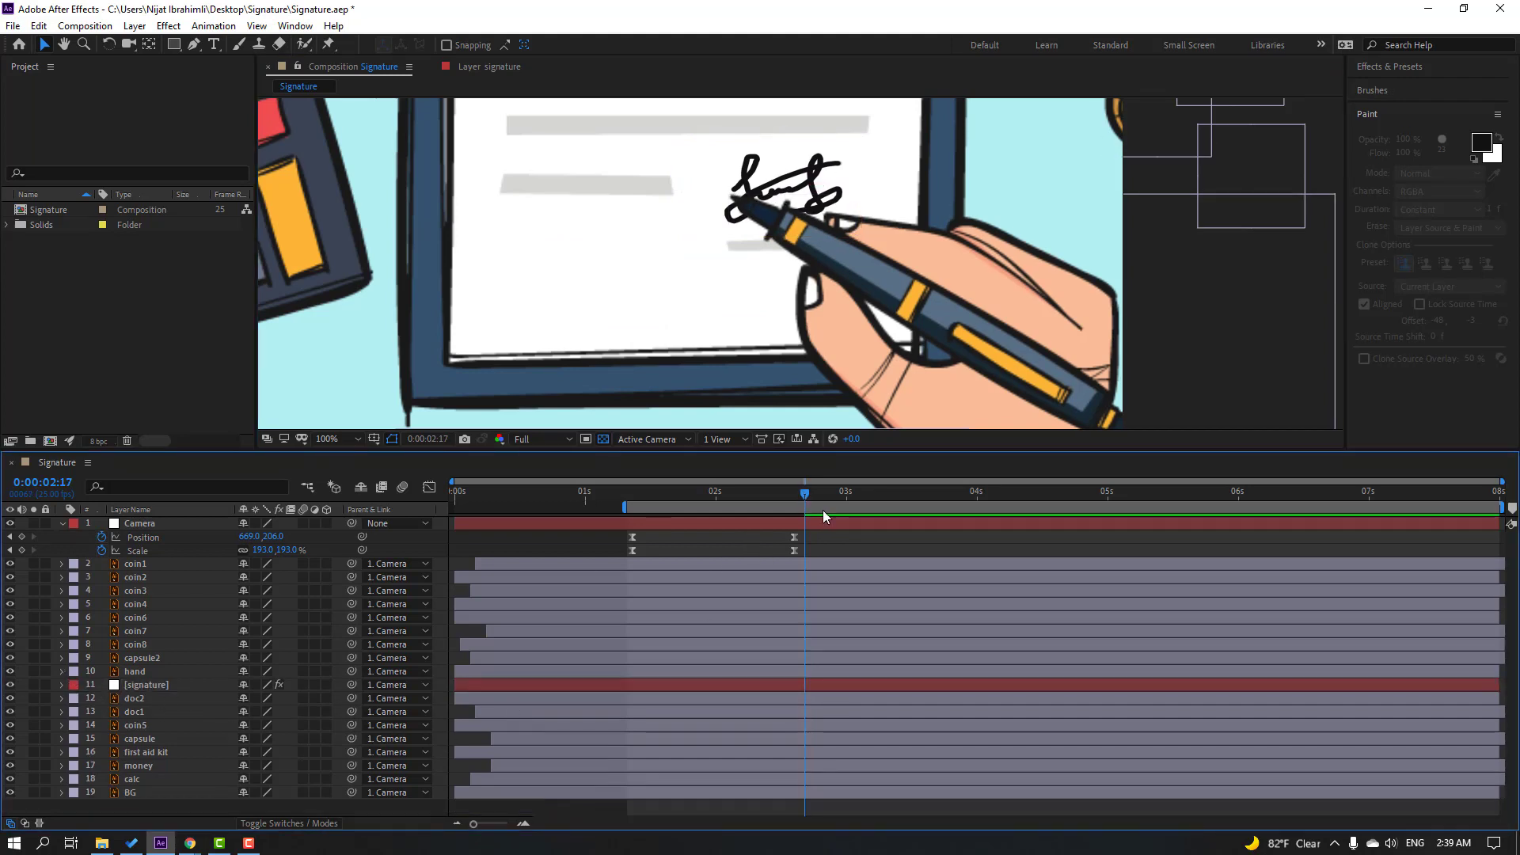
- Keyframe the signature layer's opacity at 0% at 0:00:01:09
{"action": "left_click_drag", "start_coordinate": [804, 491], "coordinate": [627, 515]}
{"action": "left_click", "coordinate": [147, 686]}
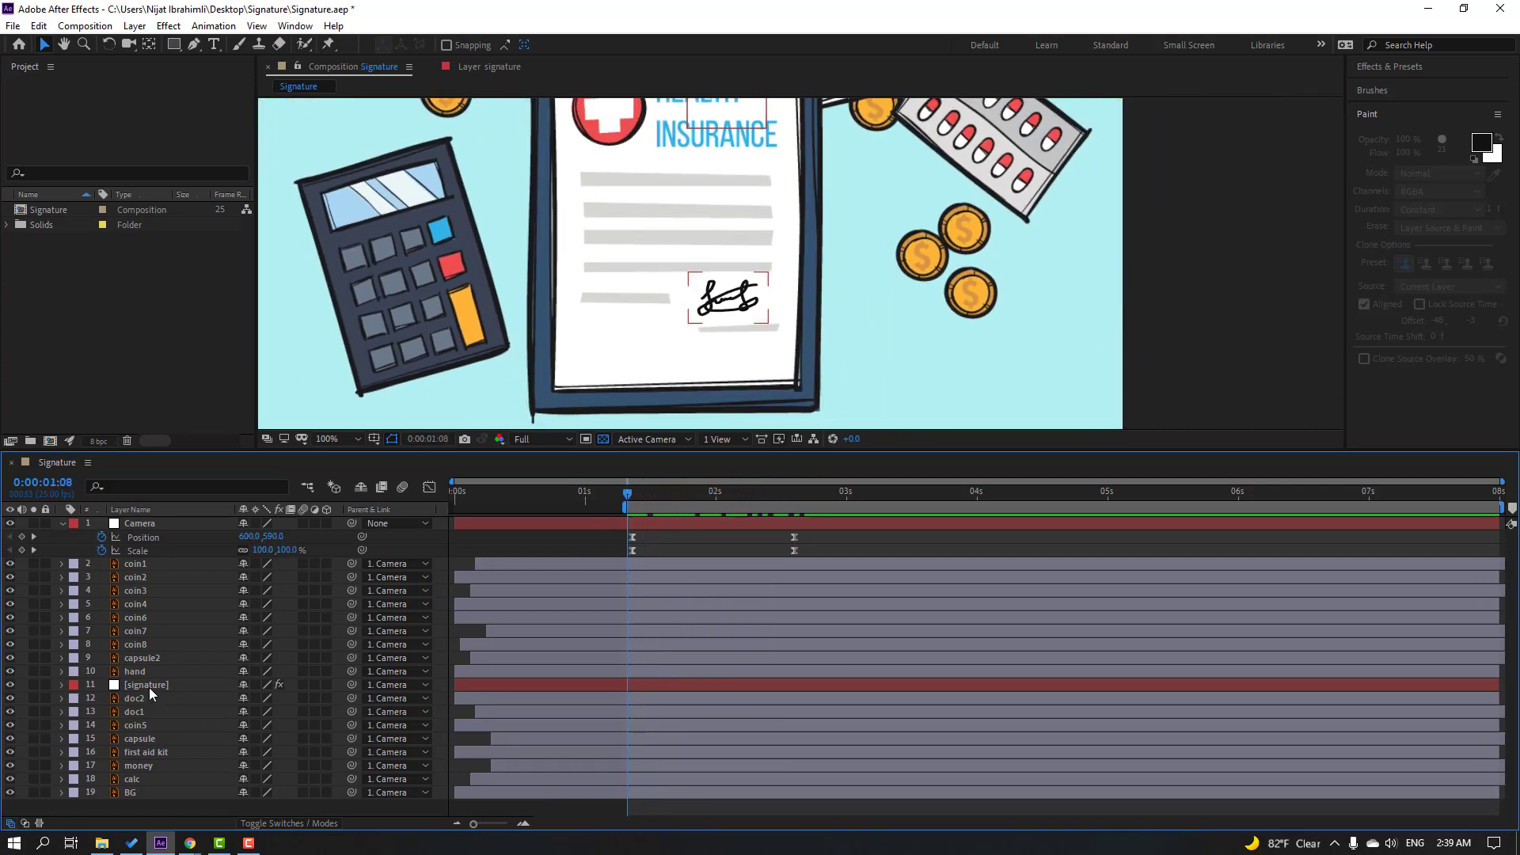
{"action": "key", "text": "Page_Down"}
{"action": "key", "text": "t"}
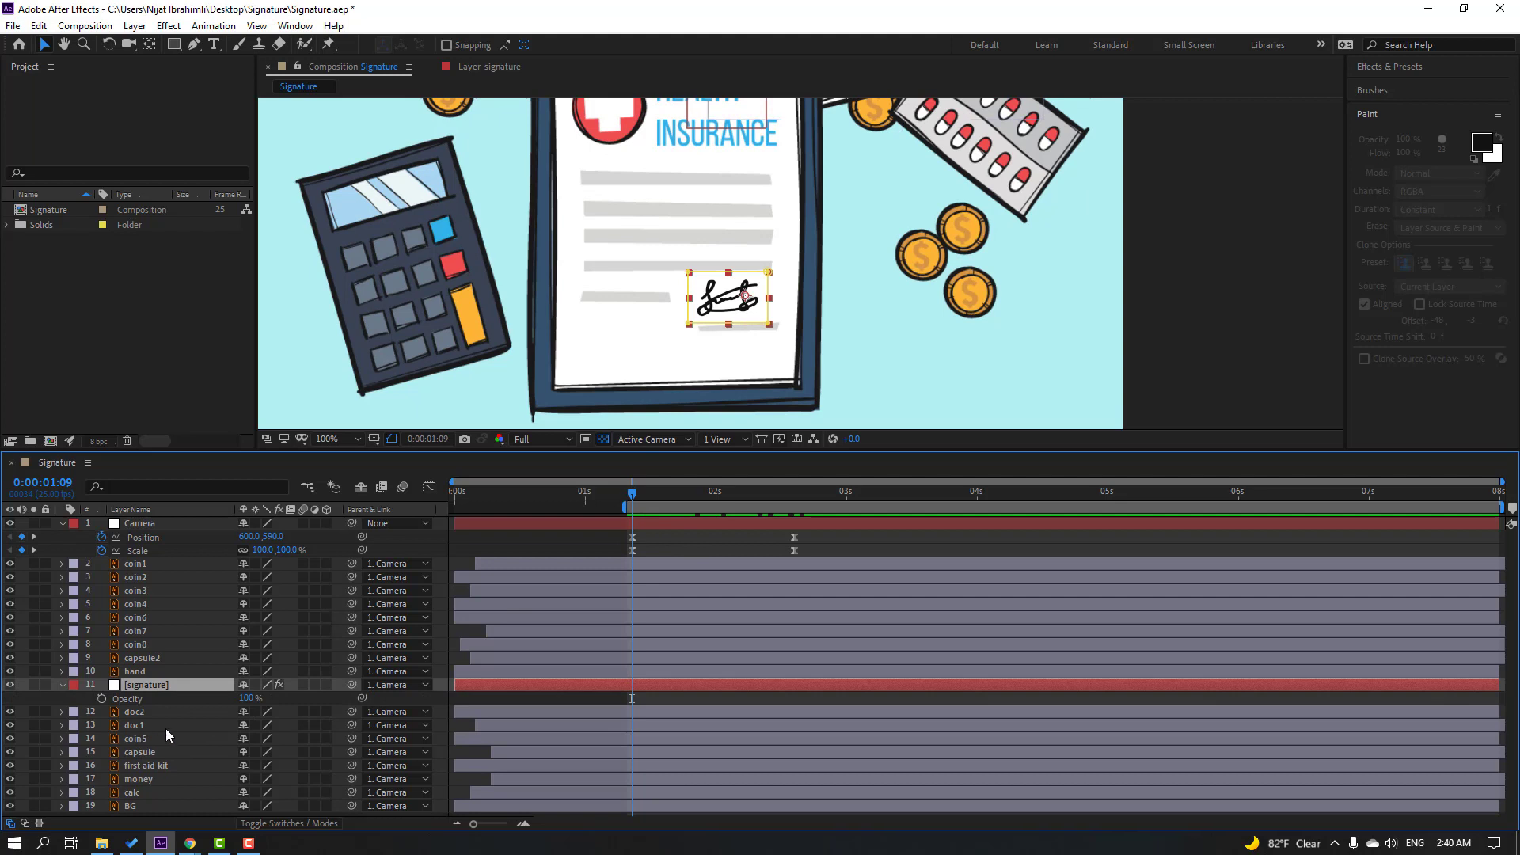
{"action": "left_click_drag", "start_coordinate": [246, 699], "coordinate": [105, 716]}
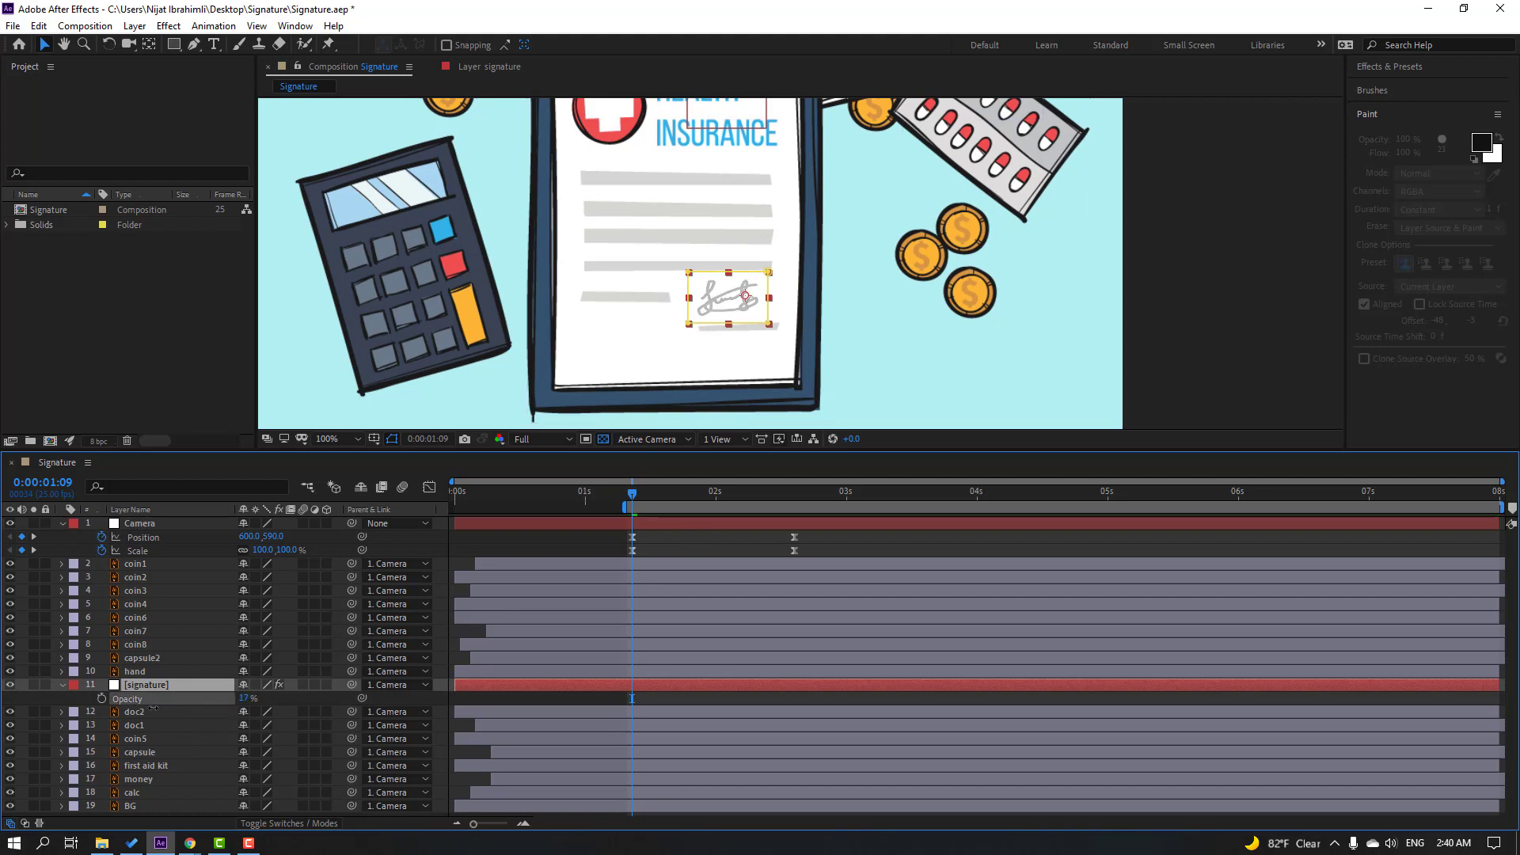
{"action": "left_click", "coordinate": [99, 700]}
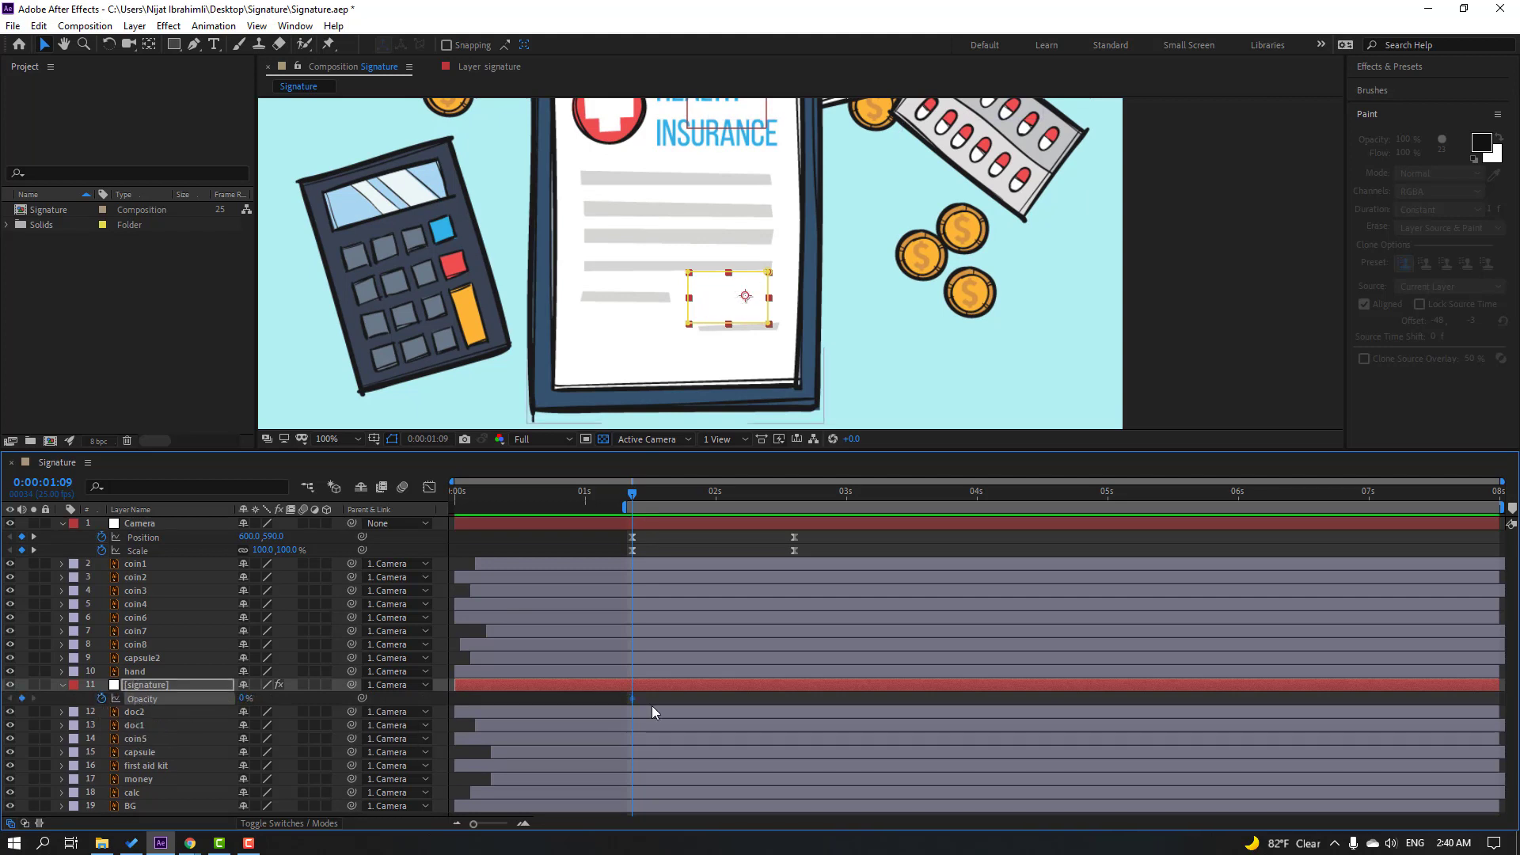
- Raise the signature's opacity to 100% at 0:00:01:13 and check the fade-in
{"action": "left_click_drag", "start_coordinate": [638, 495], "coordinate": [654, 497]}
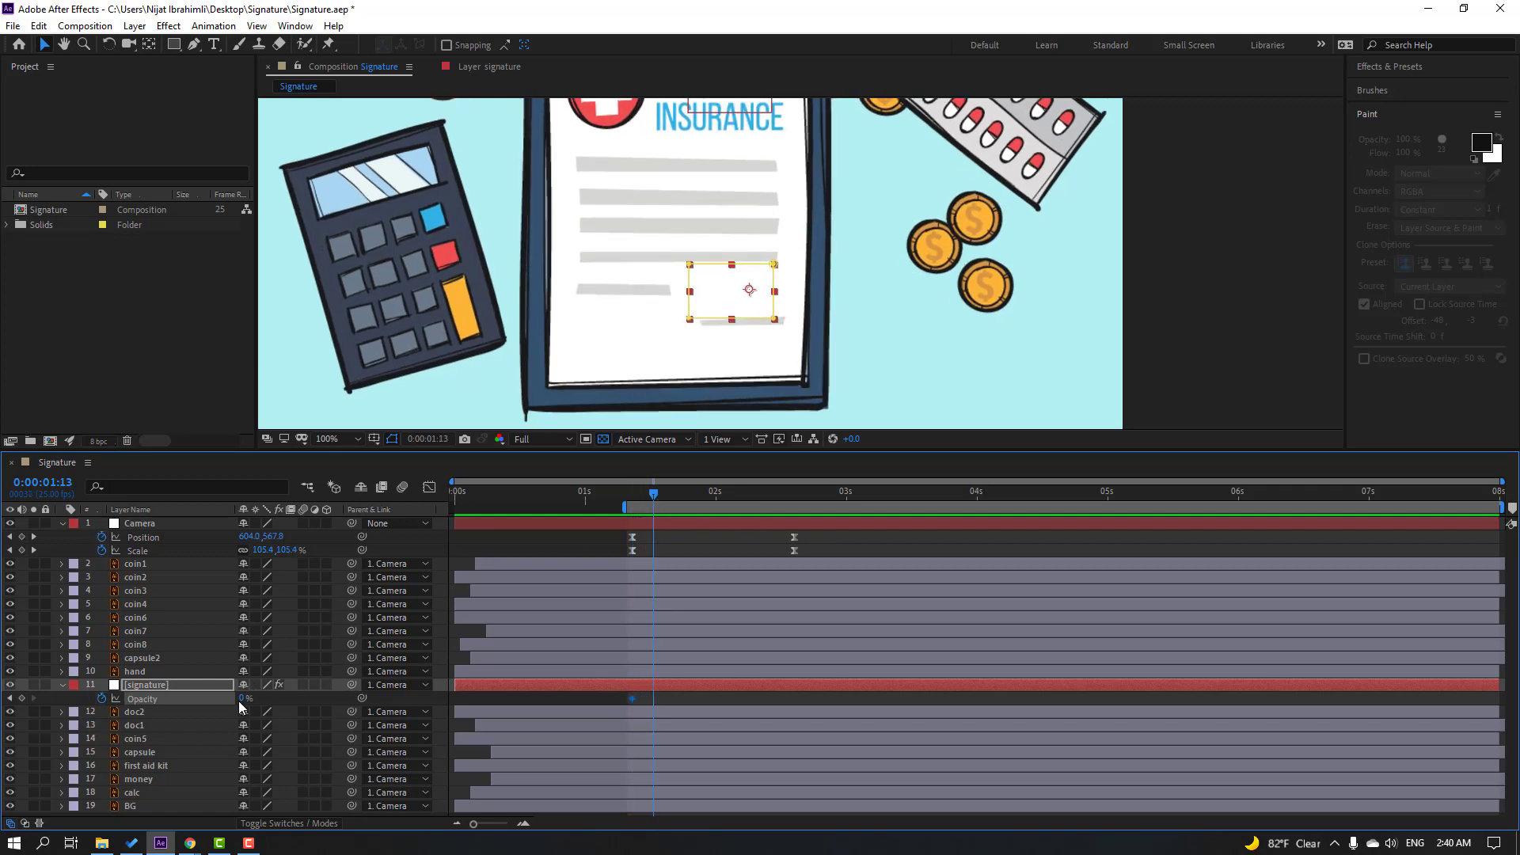
{"action": "left_click", "coordinate": [242, 698]}
{"action": "type", "text": "10"}
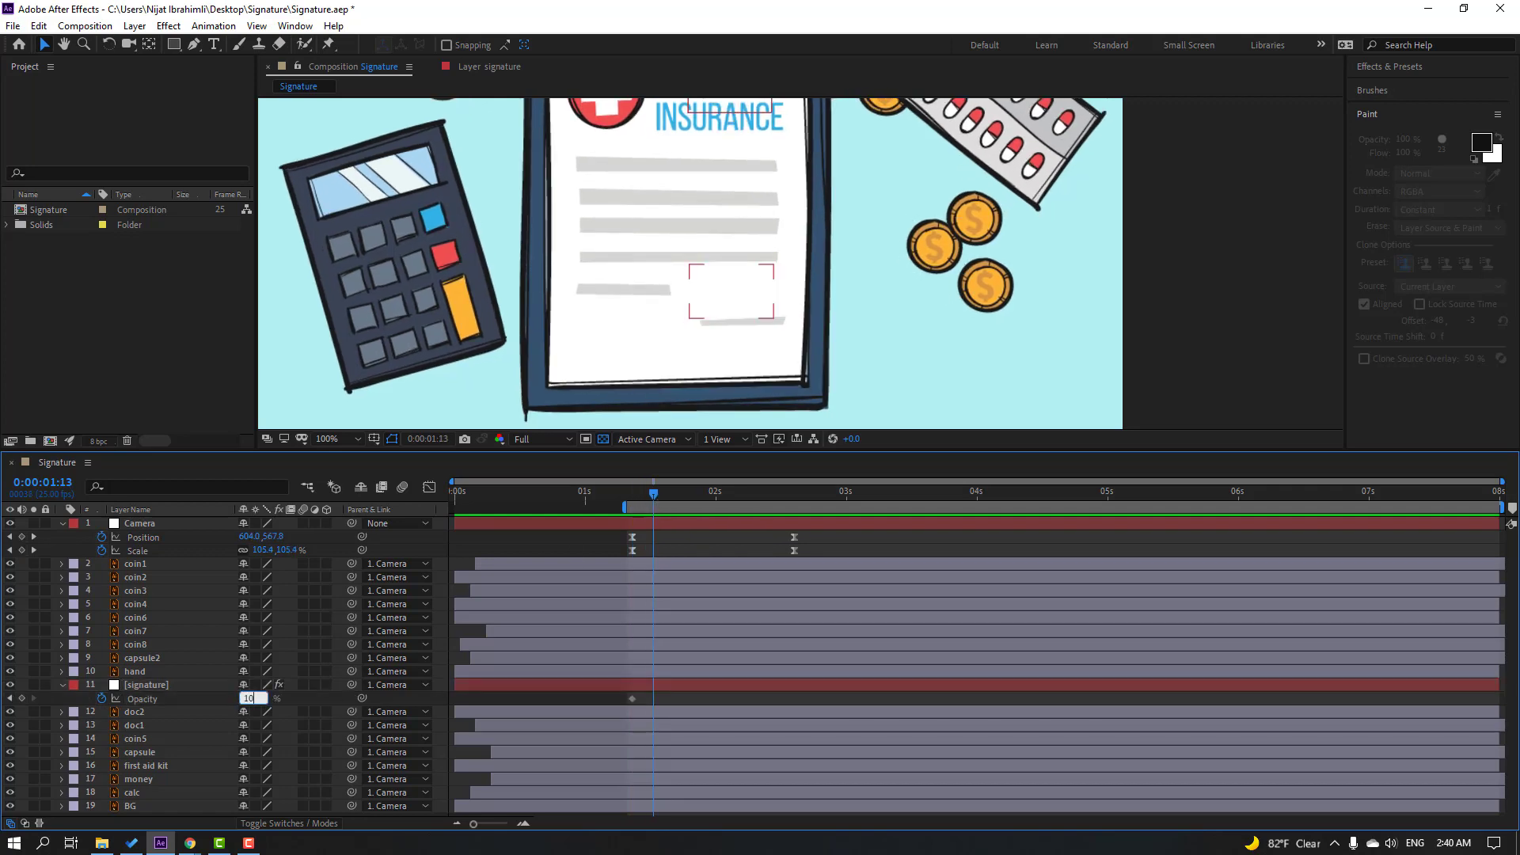
{"action": "type", "text": "0"}
{"action": "key", "text": "Return"}
{"action": "left_click", "coordinate": [619, 495]}
{"action": "left_click", "coordinate": [647, 496]}
{"action": "left_click_drag", "start_coordinate": [659, 496], "coordinate": [695, 497]}
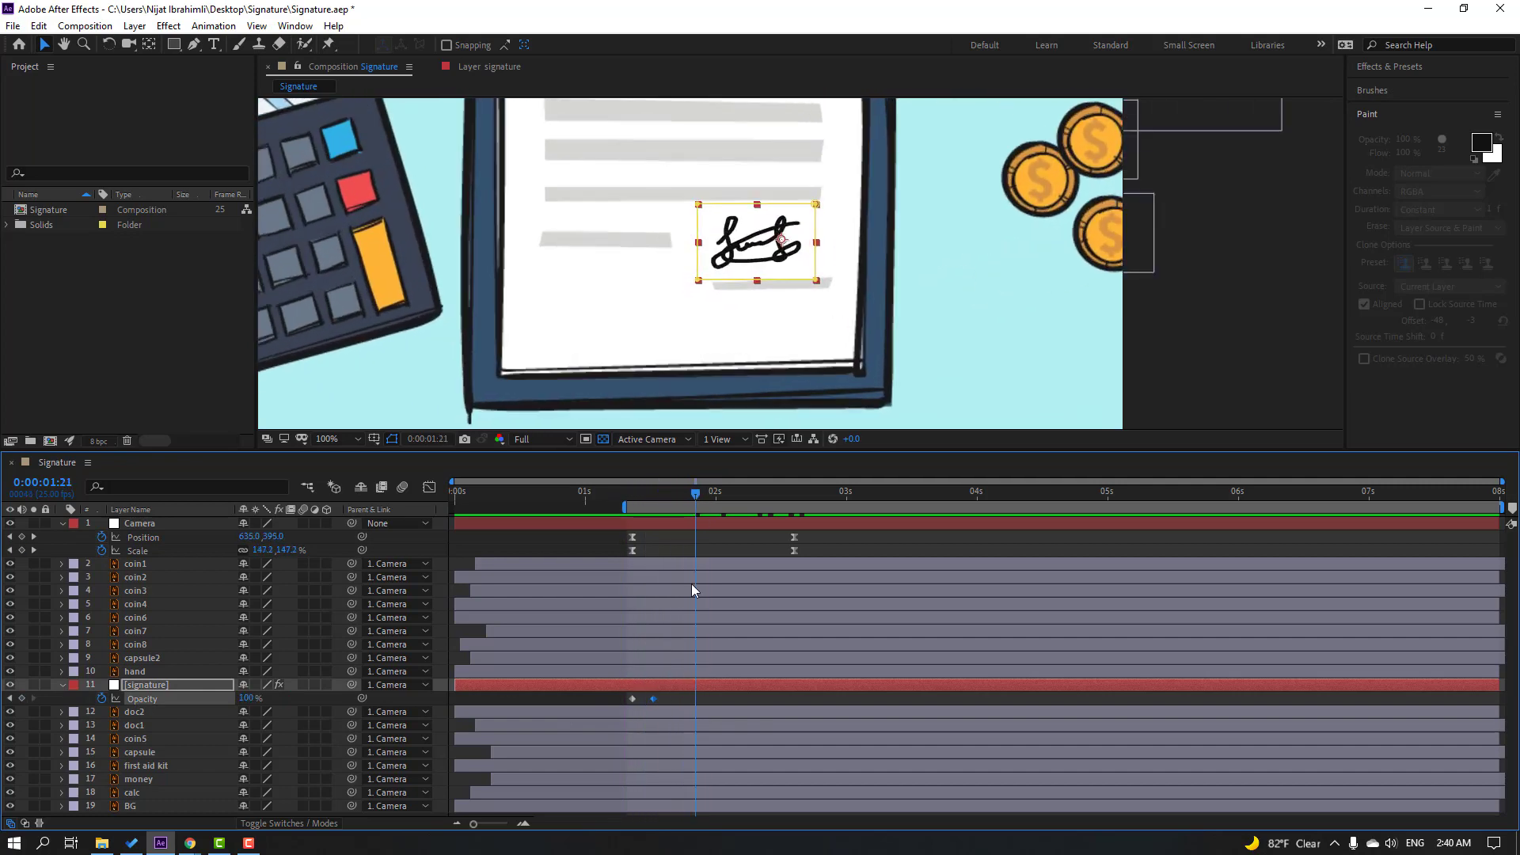
{"action": "left_click", "coordinate": [675, 700]}
- Apply the Duik Bassel.2 Paint rig automation to the signature layer and close Duik
{"action": "left_click", "coordinate": [296, 26]}
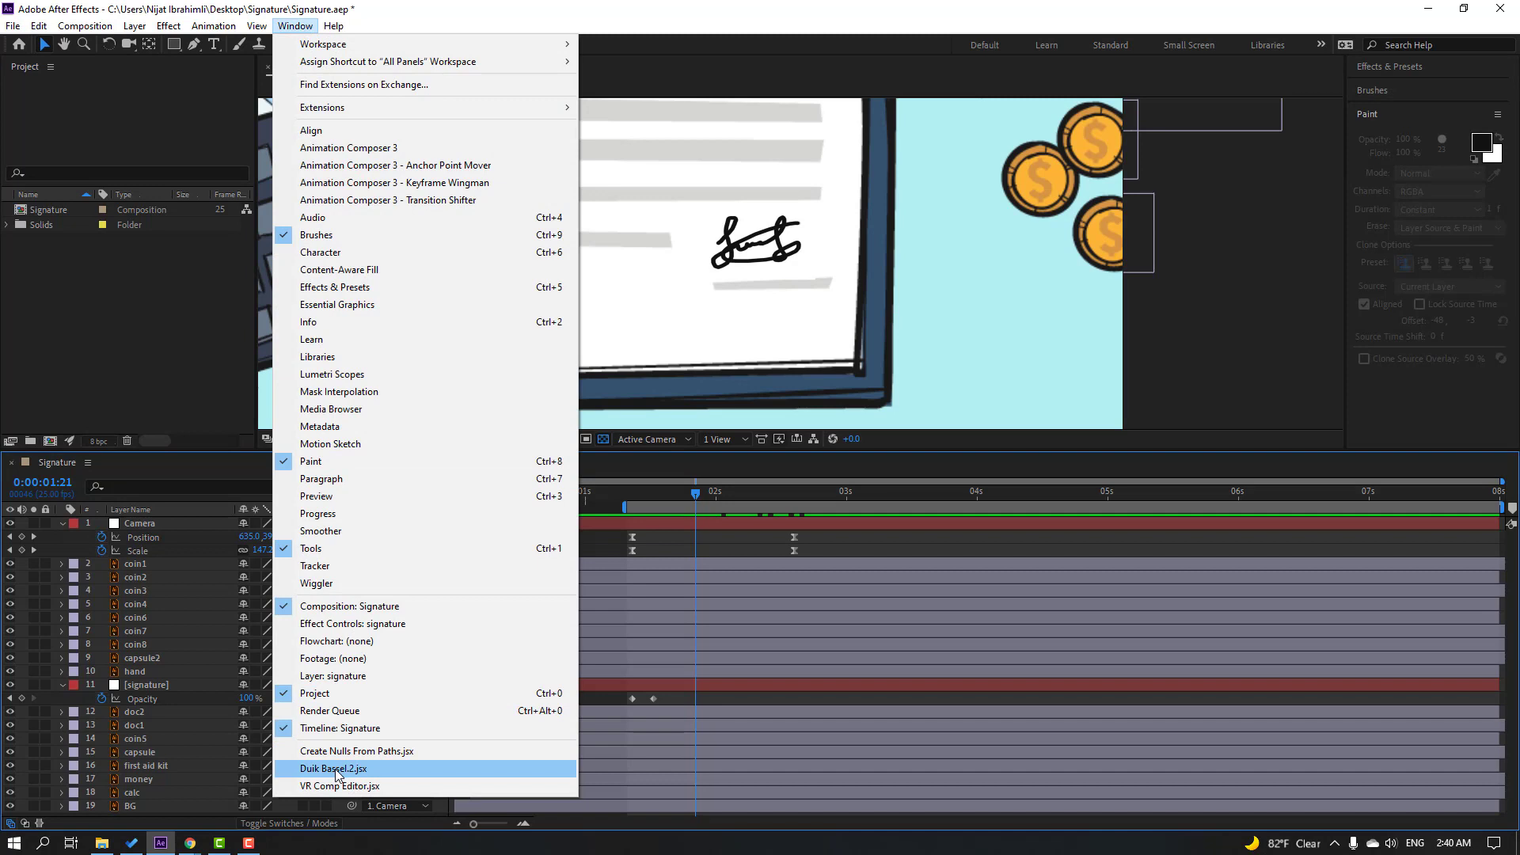
{"action": "left_click", "coordinate": [336, 768]}
{"action": "left_click", "coordinate": [144, 686]}
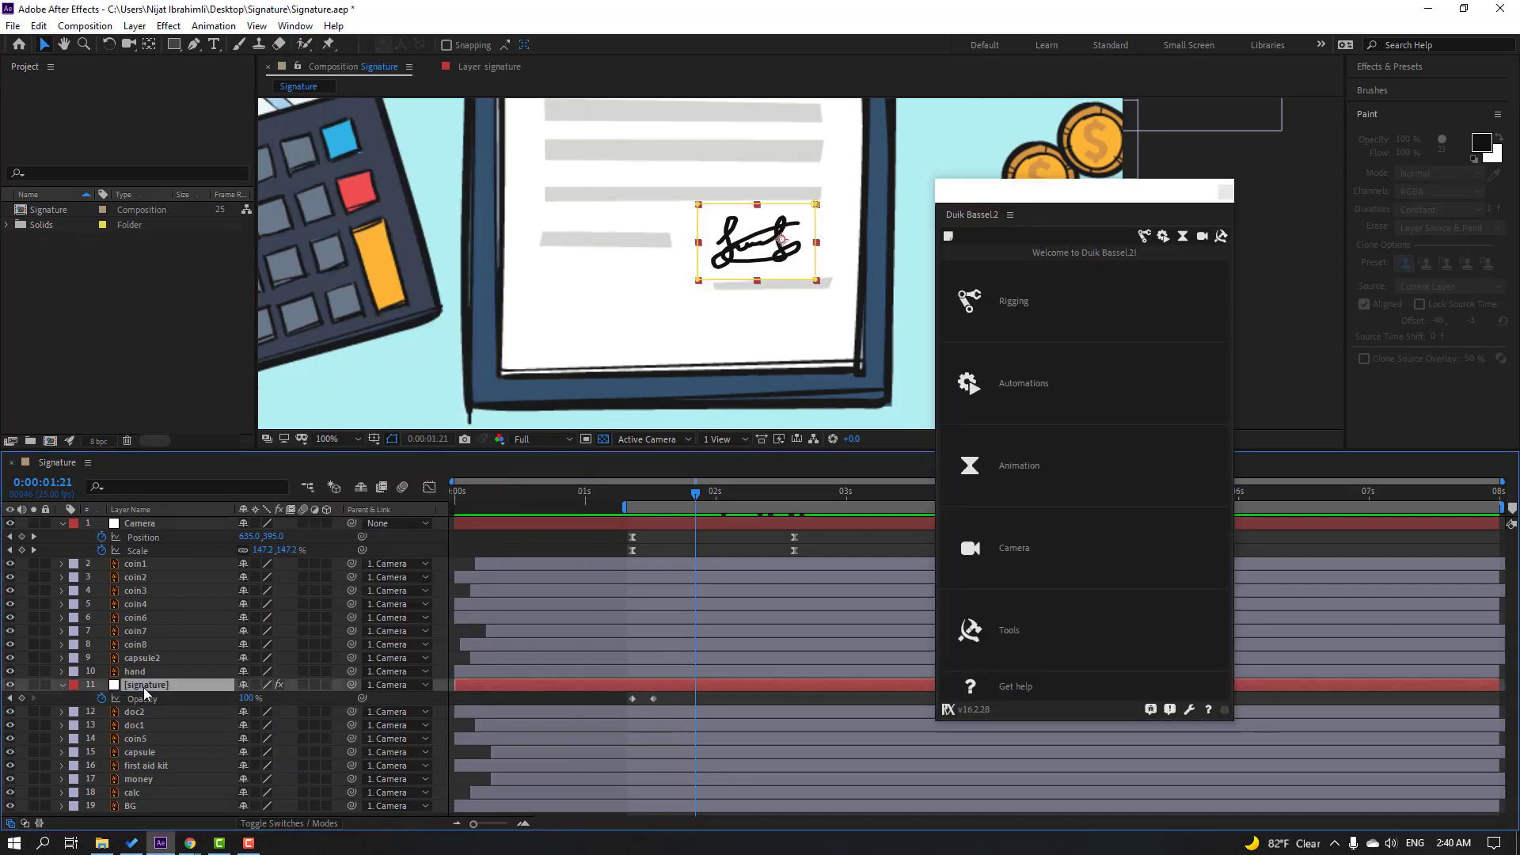
{"action": "left_click", "coordinate": [1164, 239]}
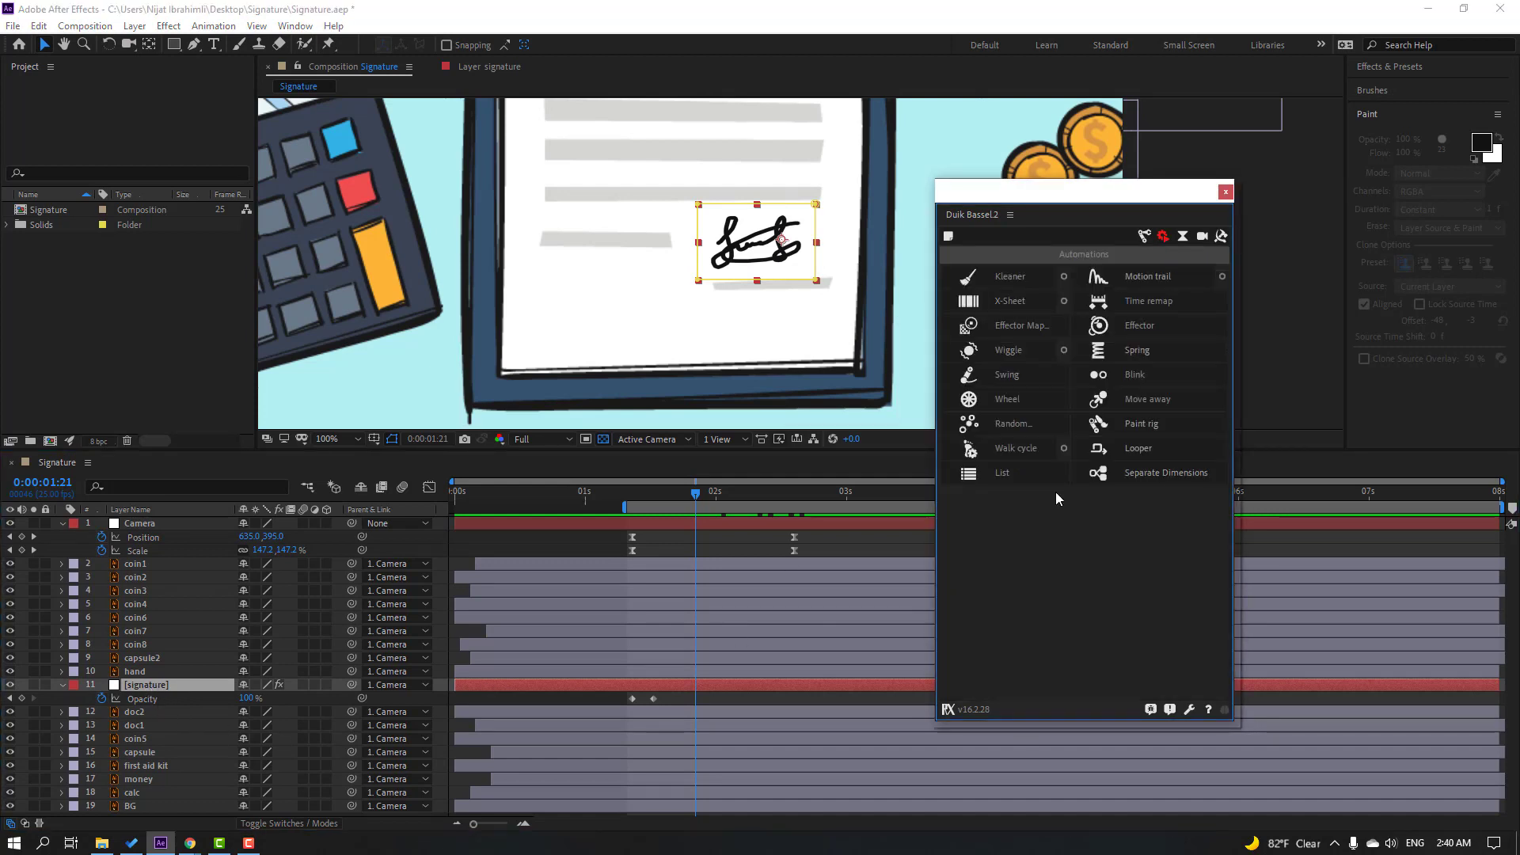
{"action": "left_click", "coordinate": [1143, 427]}
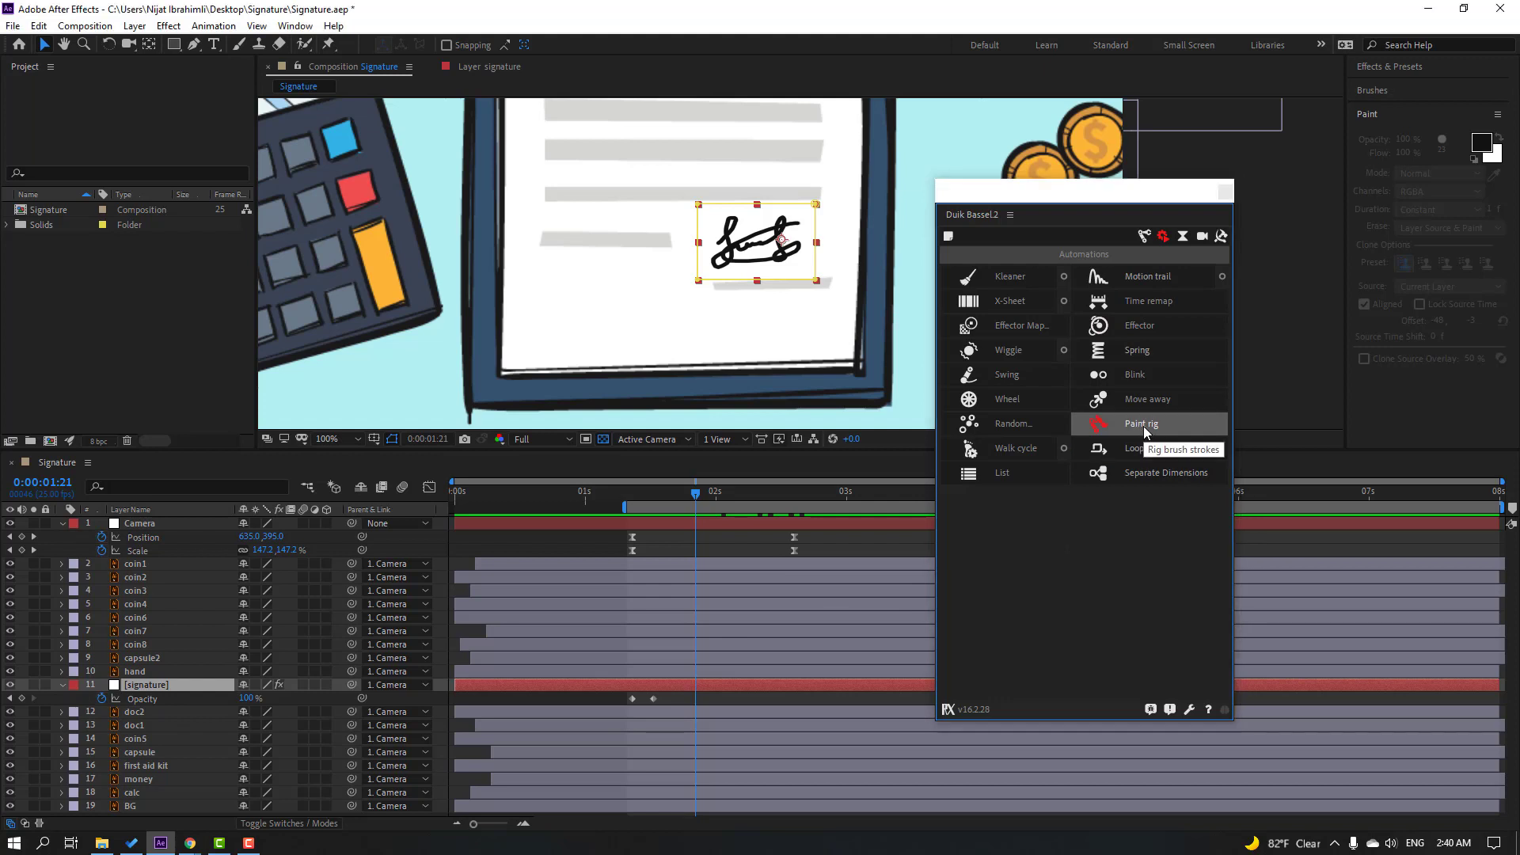
{"action": "left_click", "coordinate": [1227, 191]}
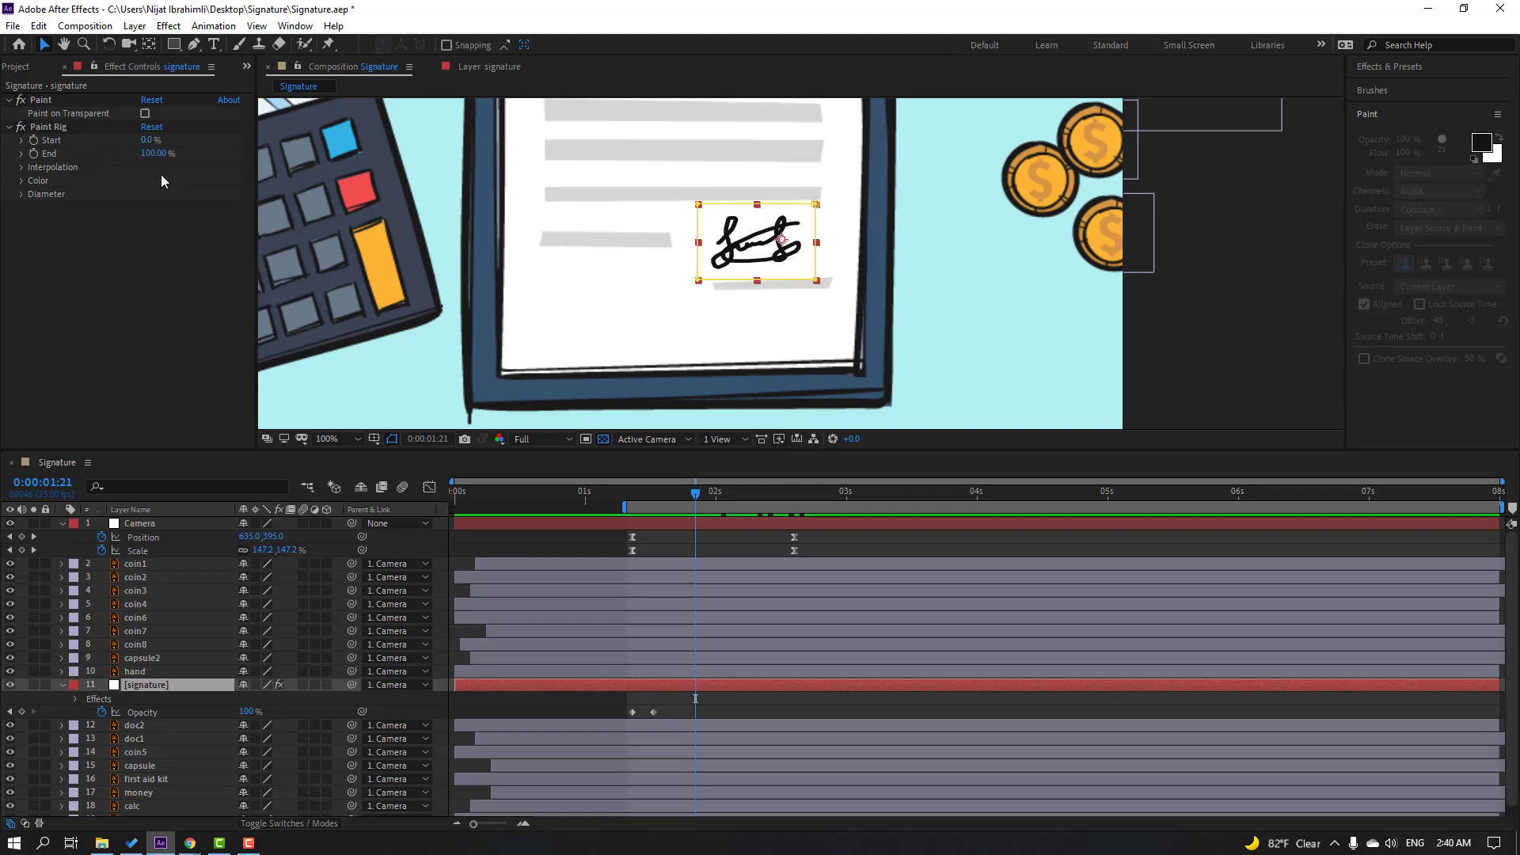
- Set the Paint Rig's End to 0% and keyframe it at 0:00:02:15
{"action": "left_click_drag", "start_coordinate": [151, 155], "coordinate": [135, 158]}
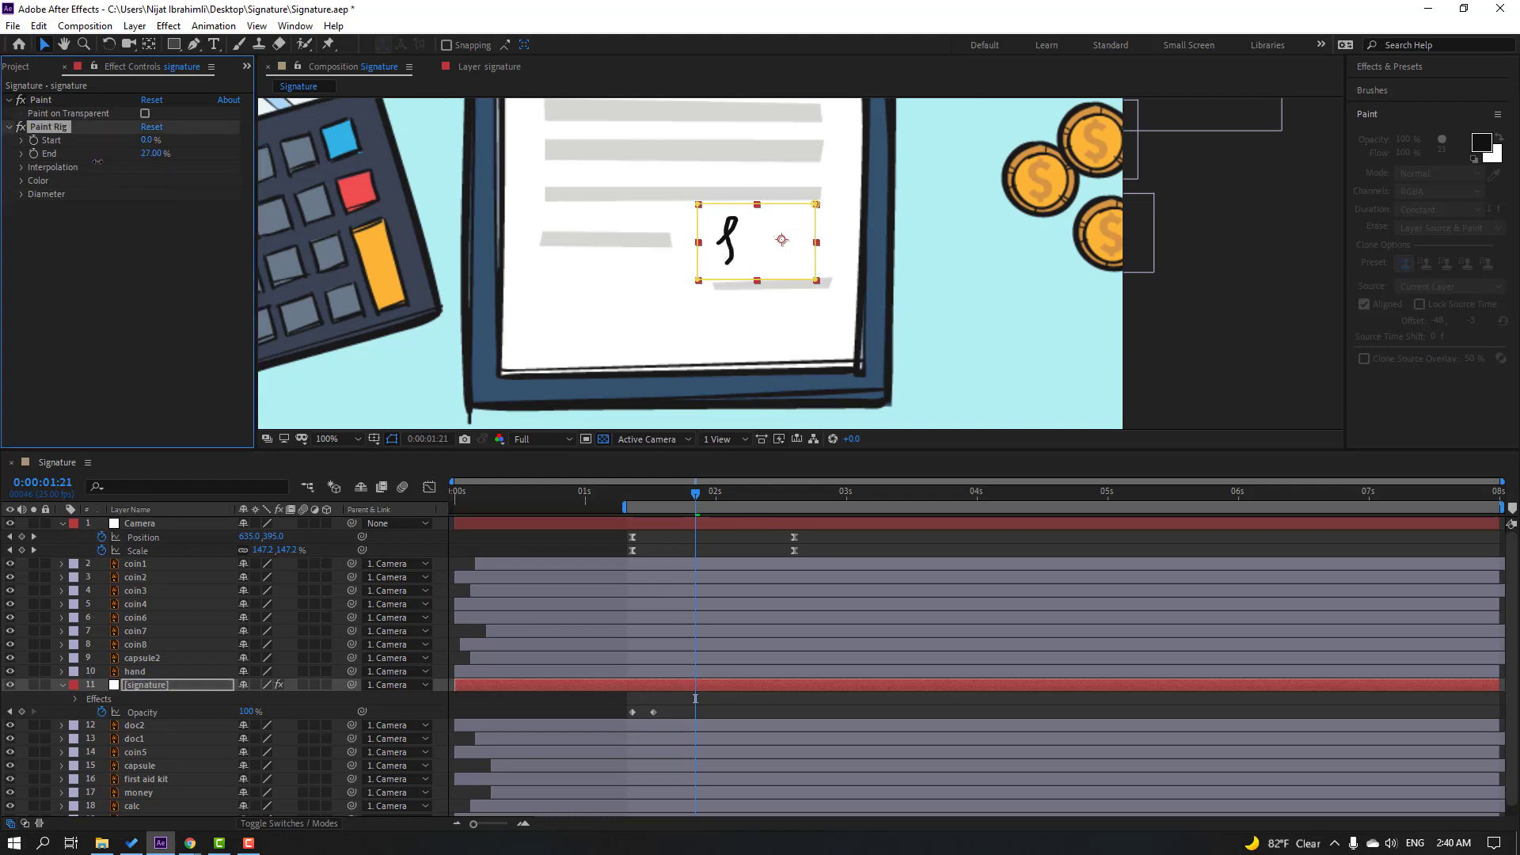
{"action": "left_click_drag", "start_coordinate": [695, 492], "coordinate": [794, 503]}
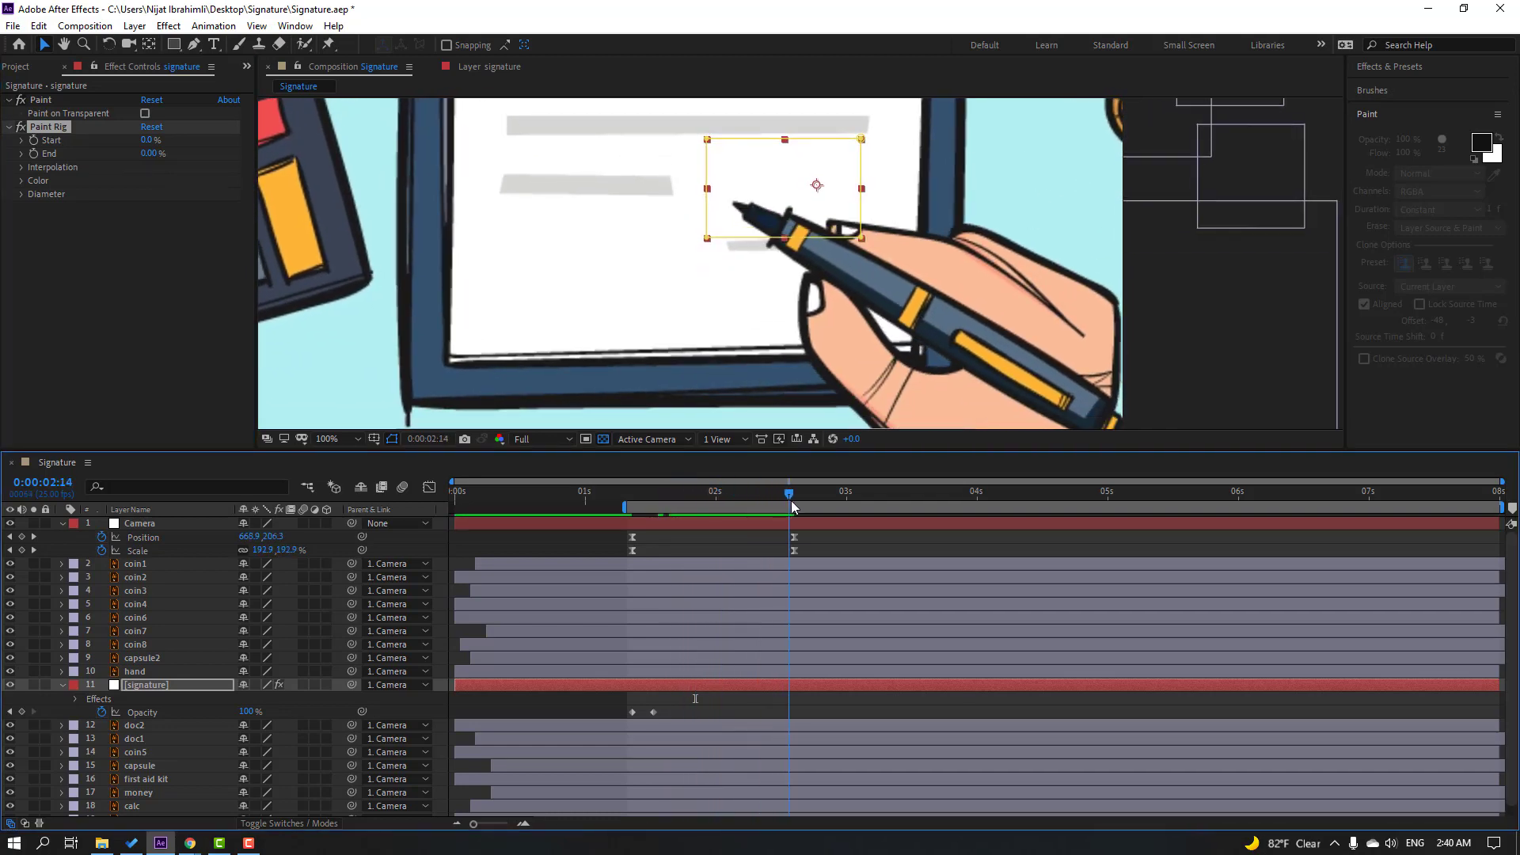
{"action": "left_click", "coordinate": [35, 157]}
- Set the Paint Rig's End to 100% at 0:00:03:14 and reveal the signature layer's keyframes
{"action": "left_click_drag", "start_coordinate": [808, 491], "coordinate": [918, 493]}
{"action": "left_click", "coordinate": [147, 153]}
{"action": "type", "text": "100"}
{"action": "key", "text": "Return"}
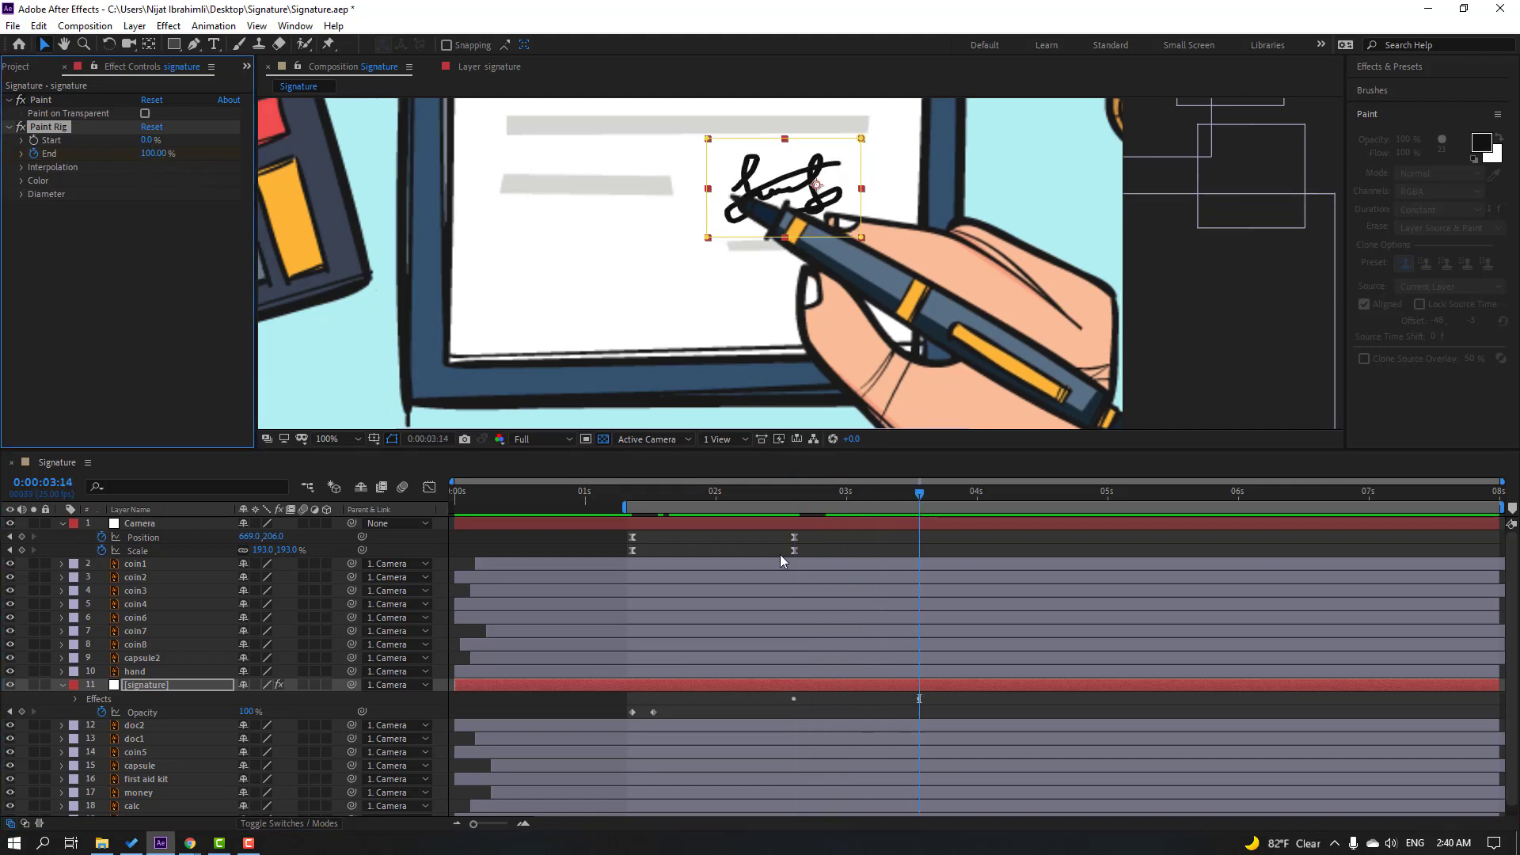
{"action": "key", "text": "u"}
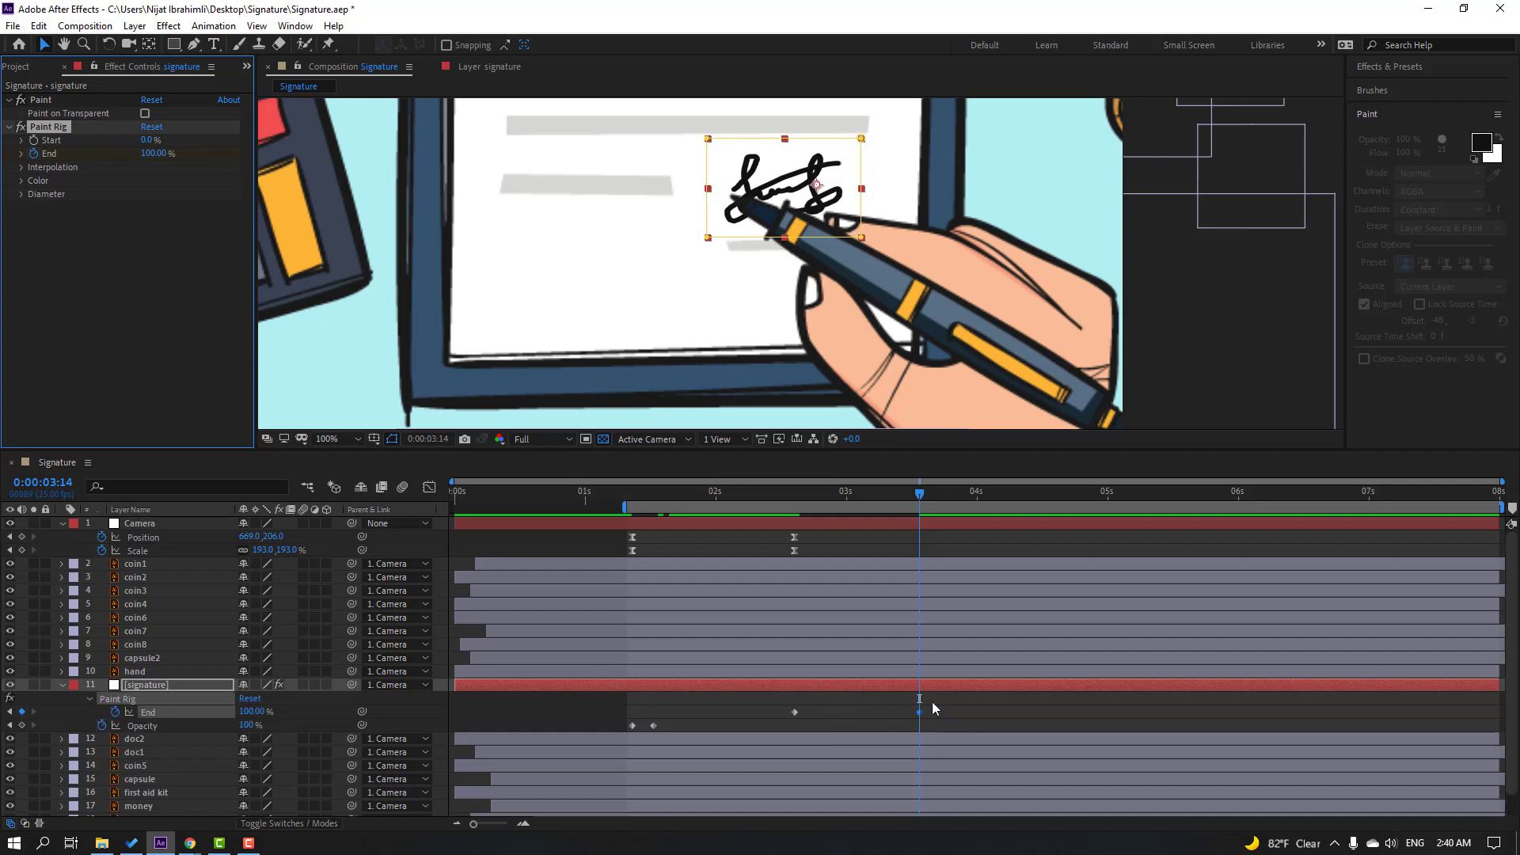
- Preview the signing, slow it by moving the last End keyframe to about 0:00:04:07, and preview it again
{"action": "key", "text": "space"}
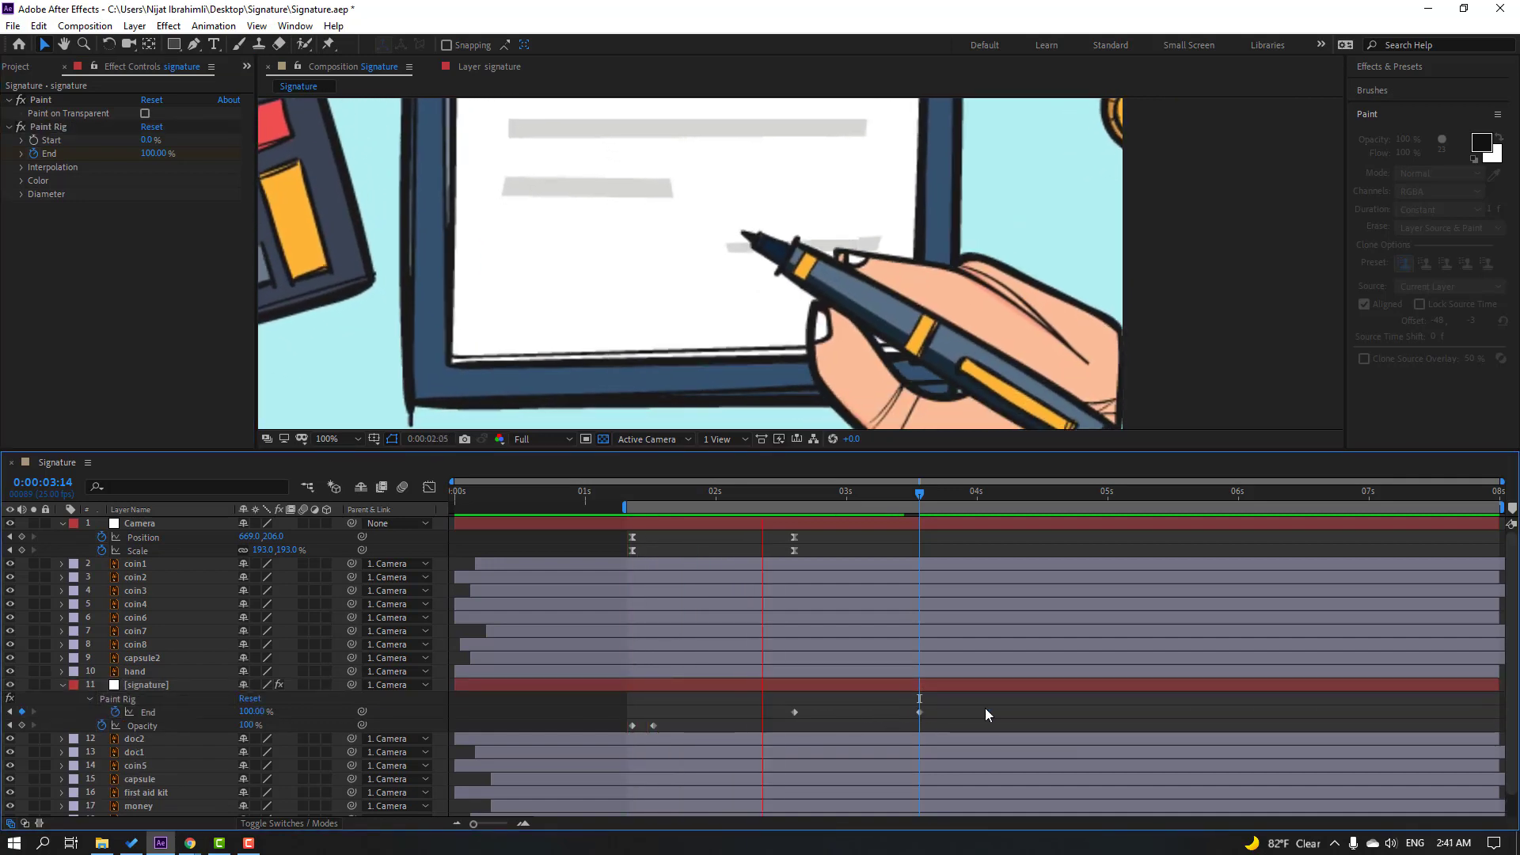
{"action": "key", "text": "space"}
{"action": "left_click_drag", "start_coordinate": [923, 711], "coordinate": [1014, 713]}
{"action": "key", "text": "space"}
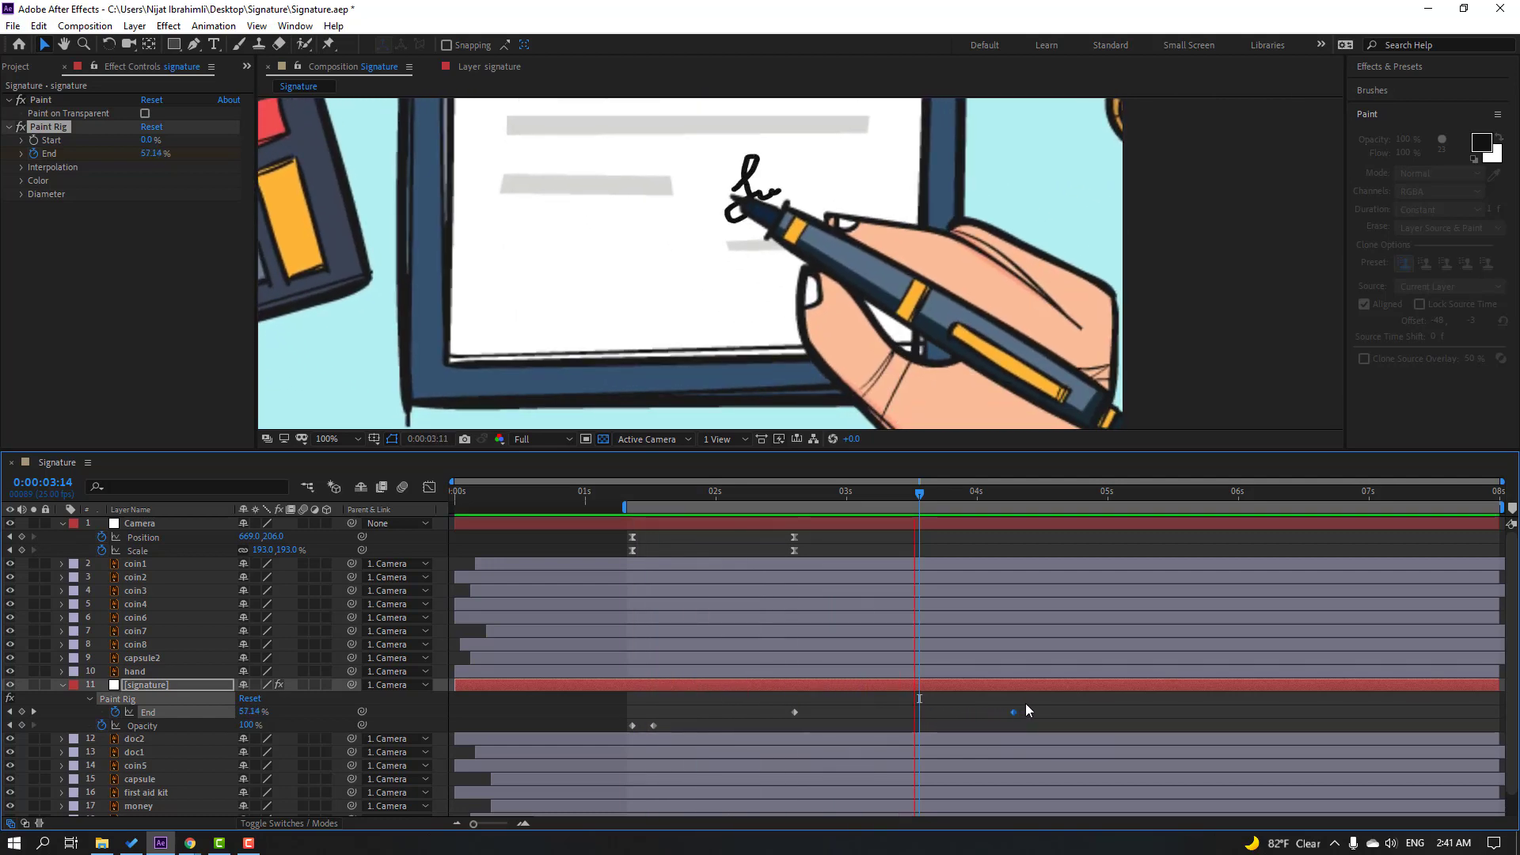
- Reveal the hand layer's Position keyframes and shift the hand at 0:00:02:18 so the pen tip meets the signature's first stroke
{"action": "left_click", "coordinate": [798, 493]}
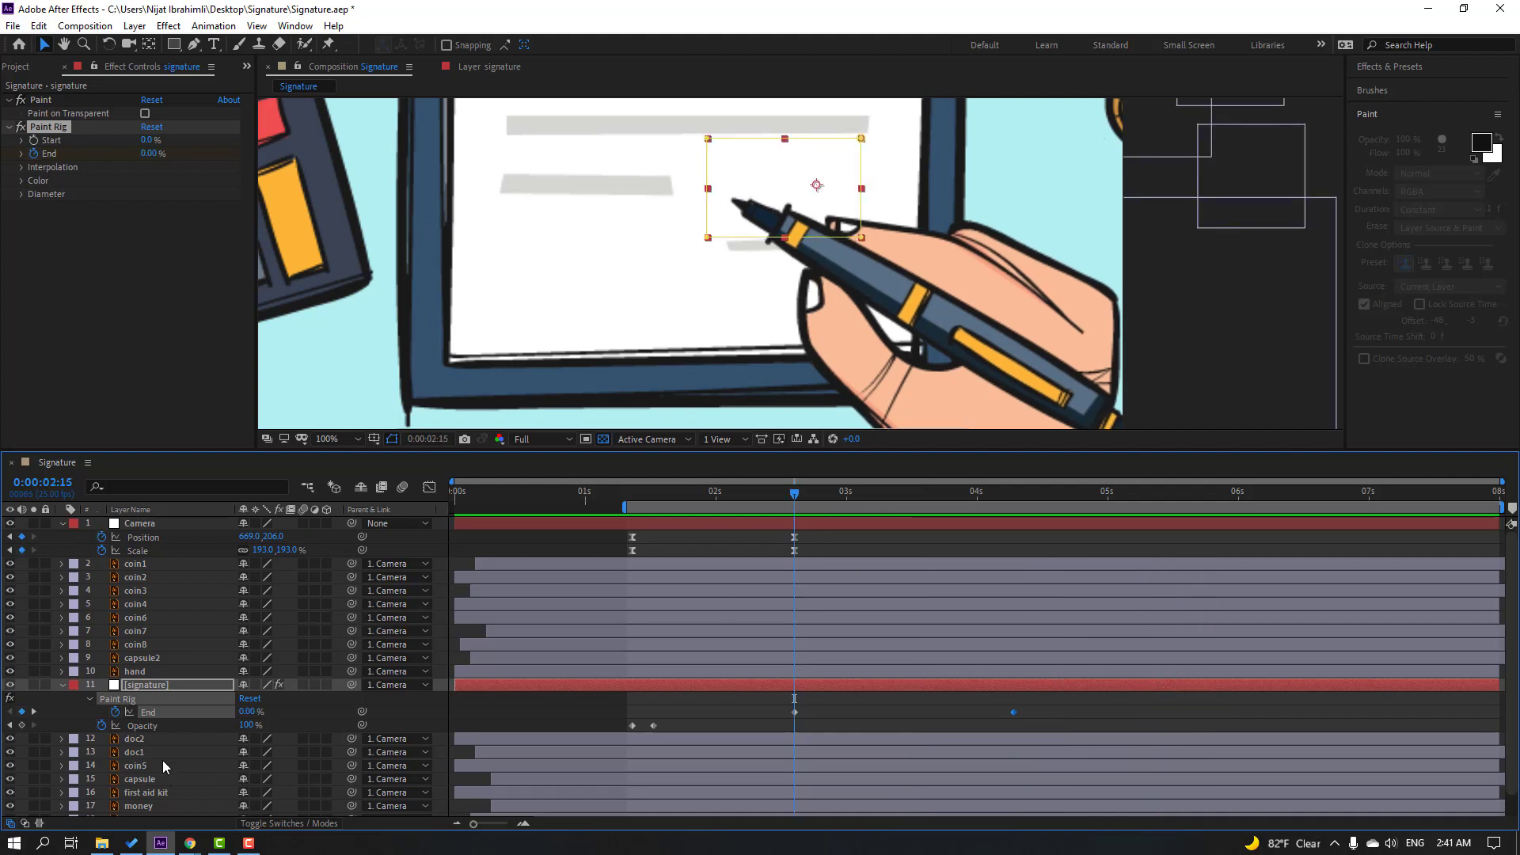
{"action": "scroll", "coordinate": [163, 760], "scroll_direction": "down", "scroll_amount": 1}
{"action": "left_click", "coordinate": [138, 647]}
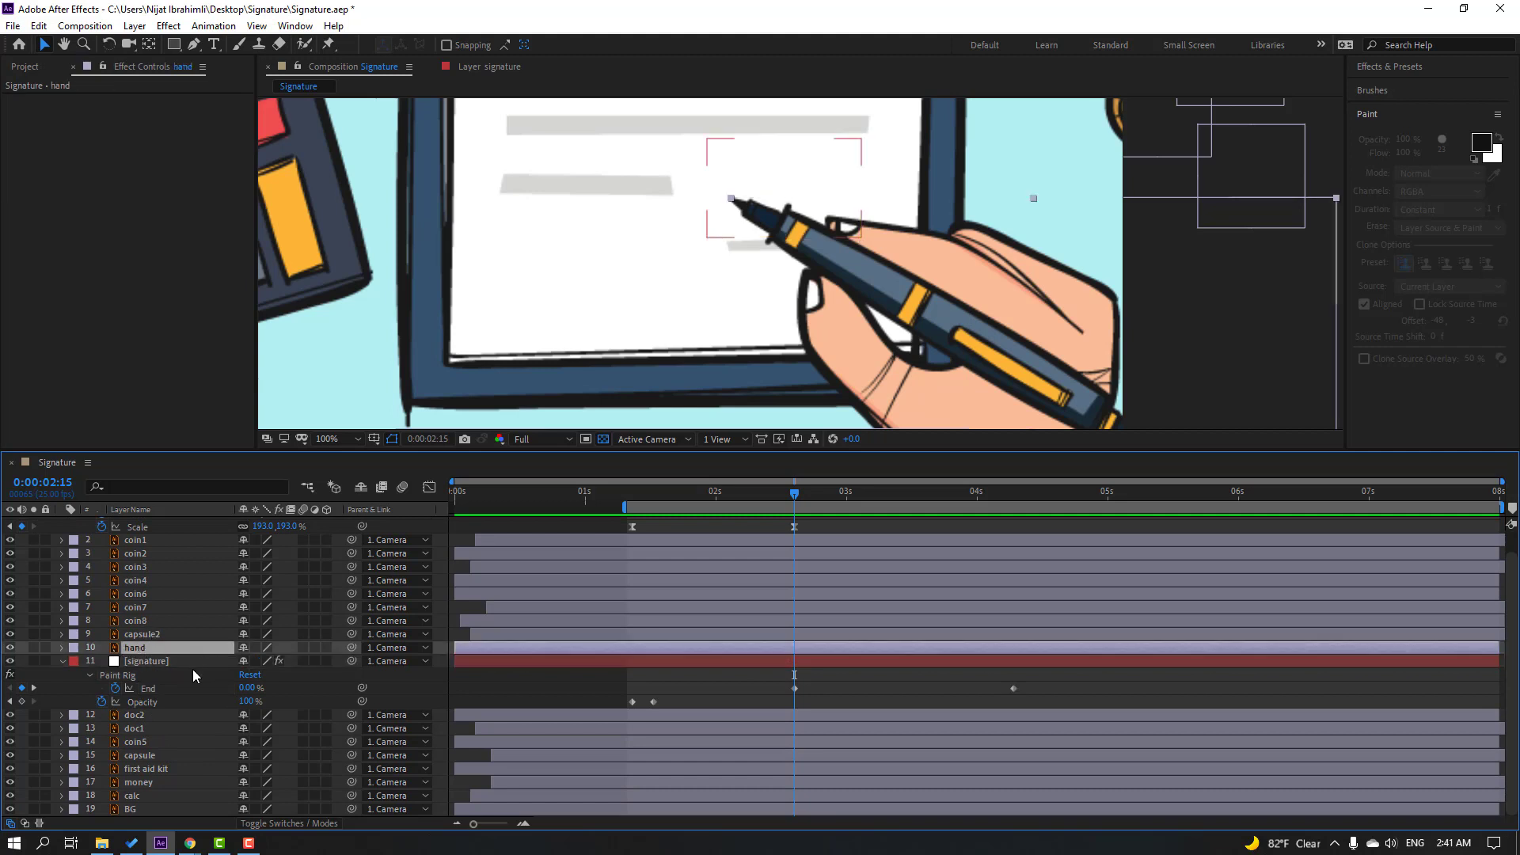
{"action": "key", "text": "p"}
{"action": "left_click_drag", "start_coordinate": [794, 497], "coordinate": [810, 497]}
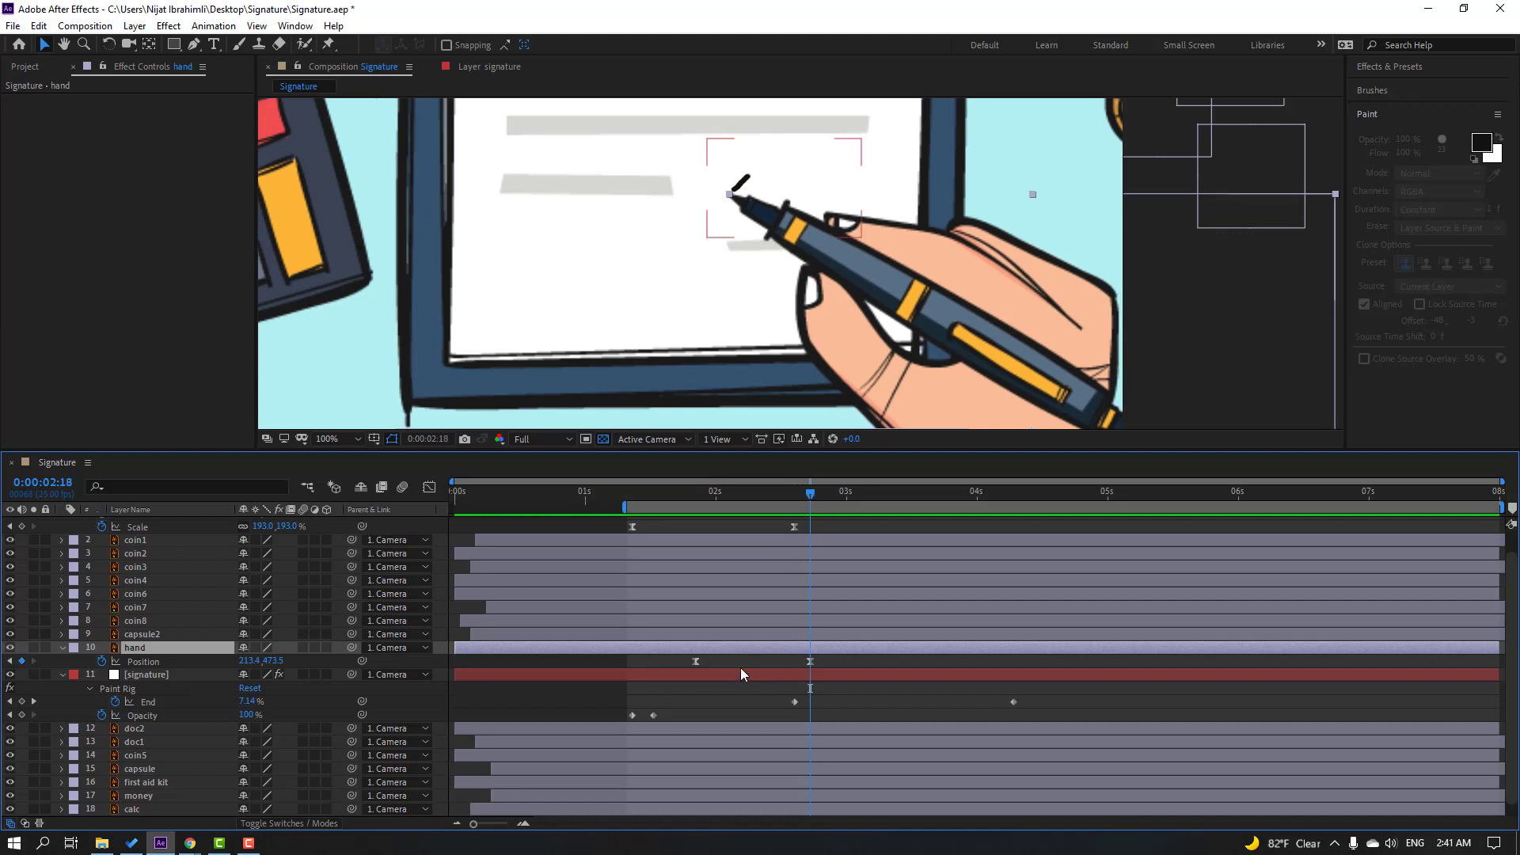
{"action": "left_click", "coordinate": [810, 662]}
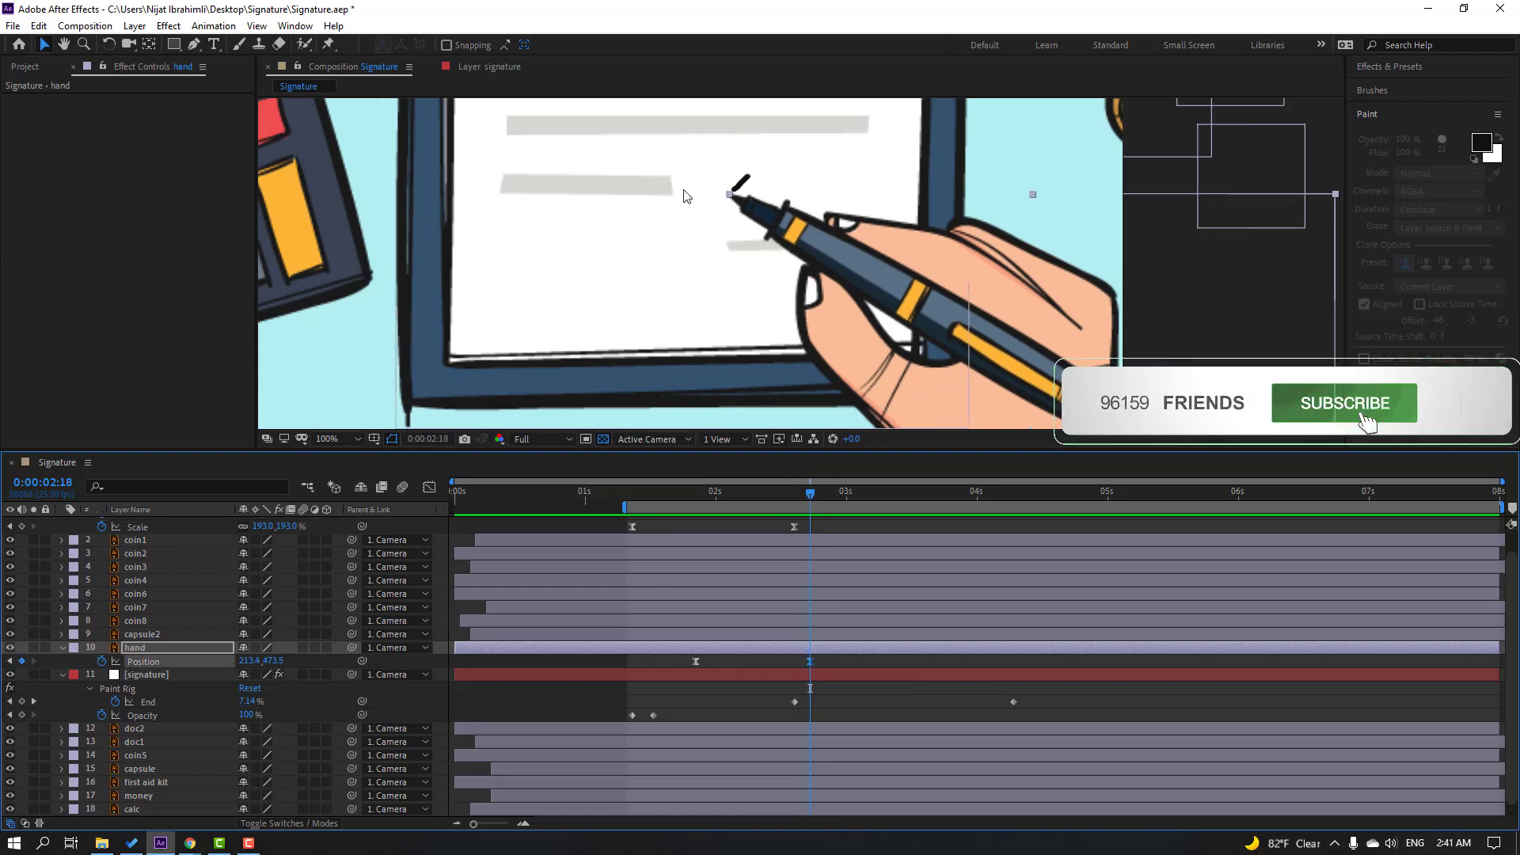
{"action": "scroll", "coordinate": [582, 130], "scroll_direction": "up", "scroll_amount": 2}
{"action": "left_click_drag", "start_coordinate": [918, 286], "coordinate": [934, 273]}
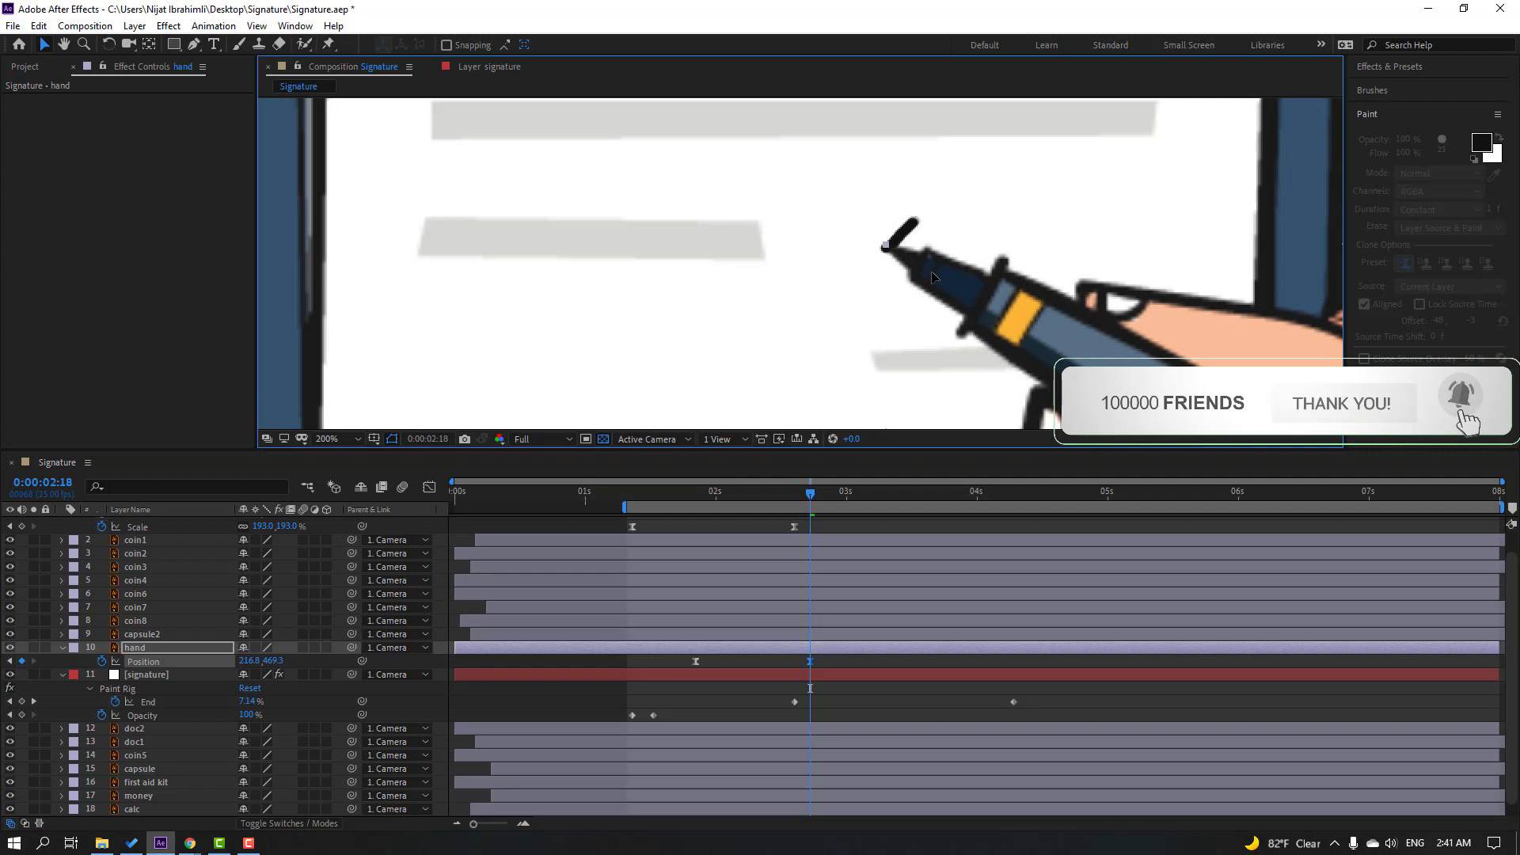
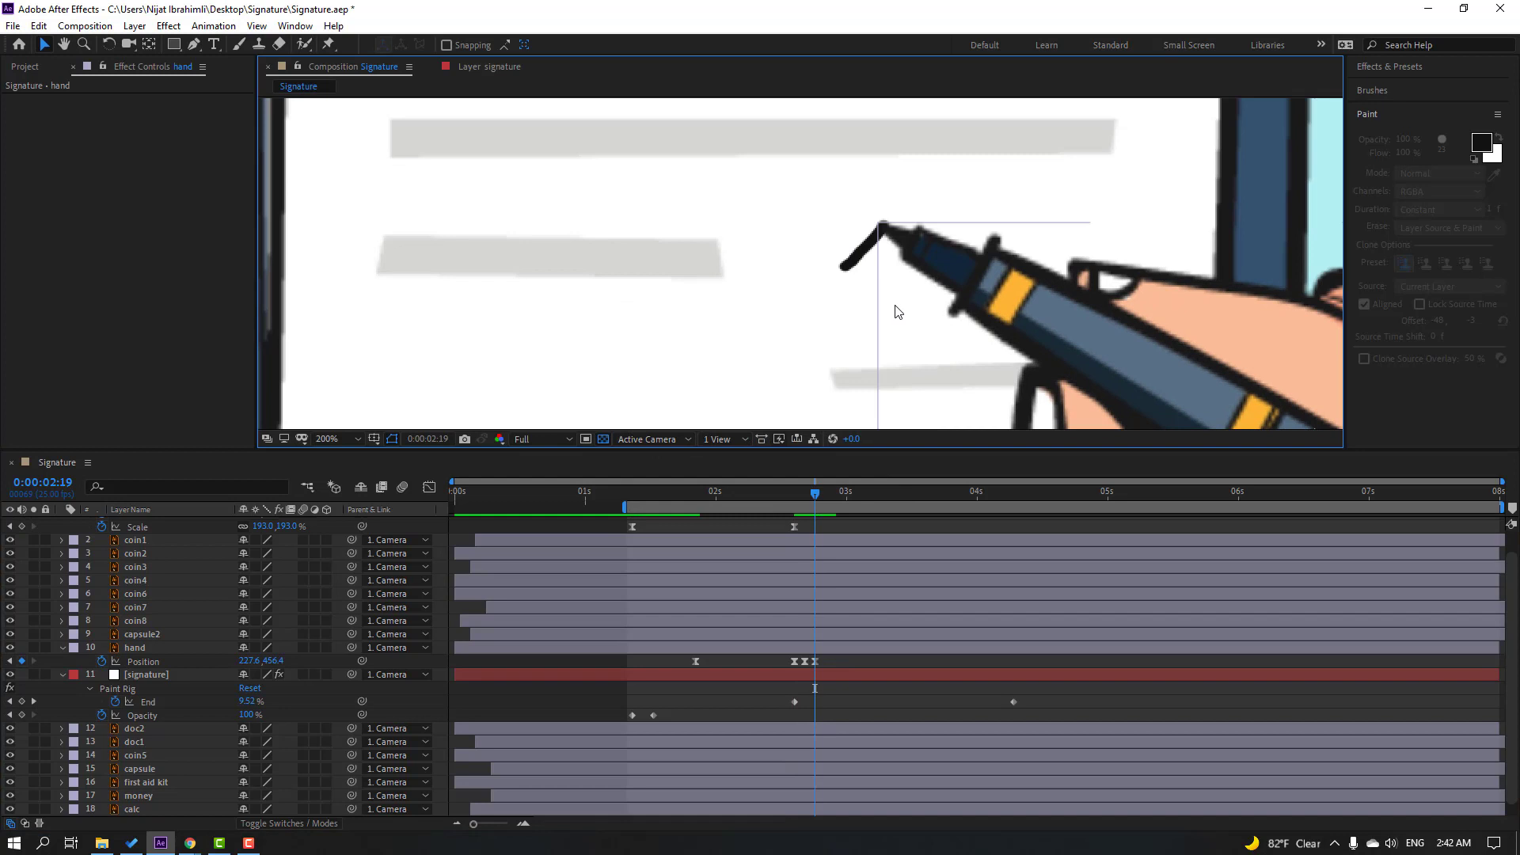
- Keyframe the hand's Position at 0:00:02:21 and 0:00:02:23 so the pen tip follows the top of the signature's first loop
{"action": "mouse_move", "coordinate": [944, 274]}
{"action": "left_mouse_down"}
{"action": "mouse_move", "coordinate": [953, 251]}
{"action": "mouse_move", "coordinate": [935, 239]}
{"action": "left_mouse_up"}
{"action": "key", "text": "Page_Down"}
{"action": "key", "text": "Page_Down"}
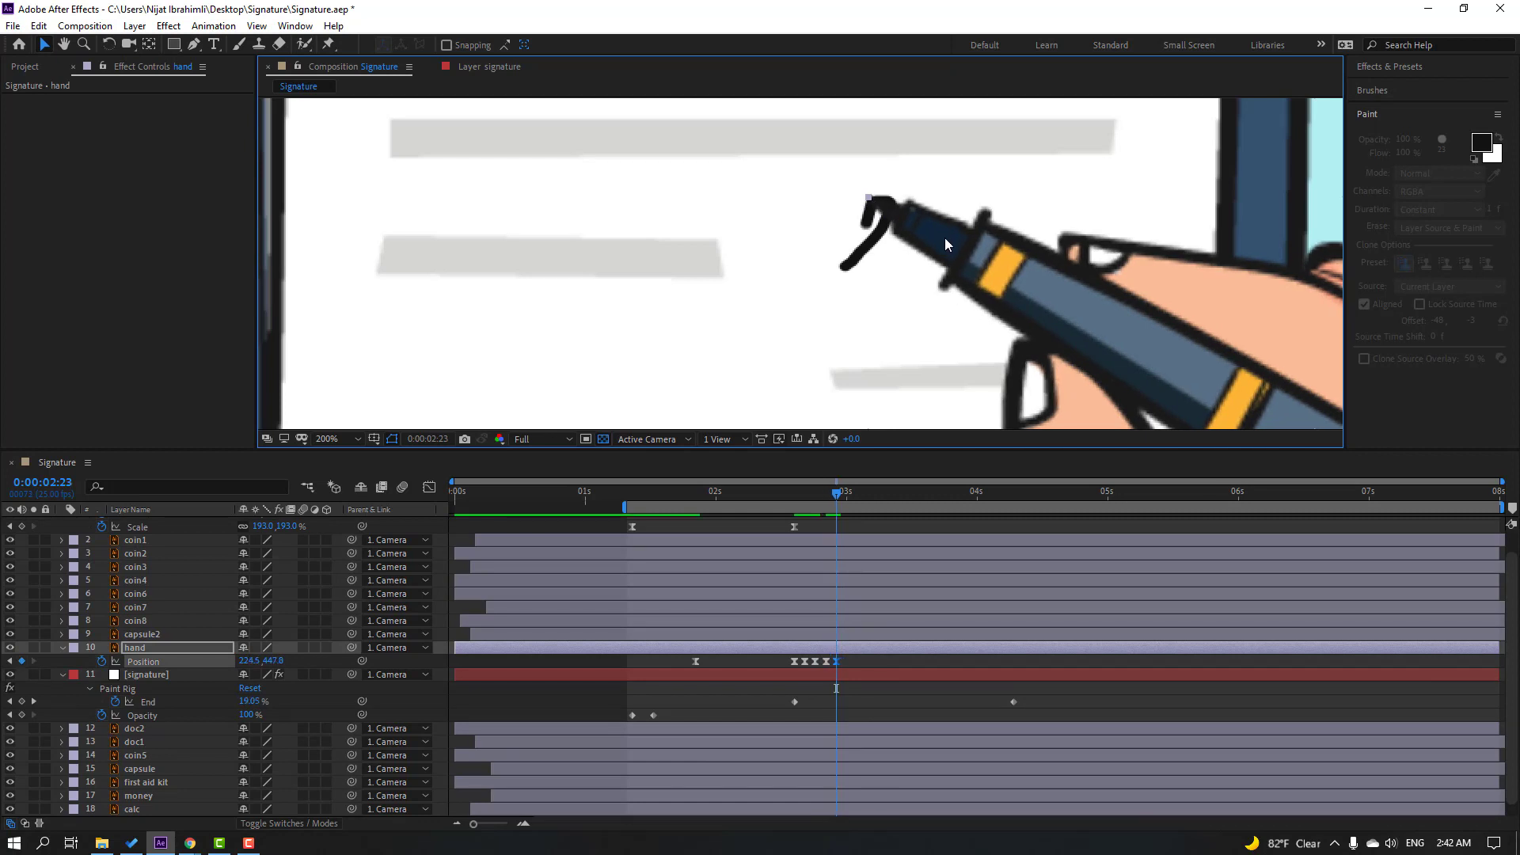
{"action": "left_click_drag", "start_coordinate": [945, 239], "coordinate": [940, 251]}
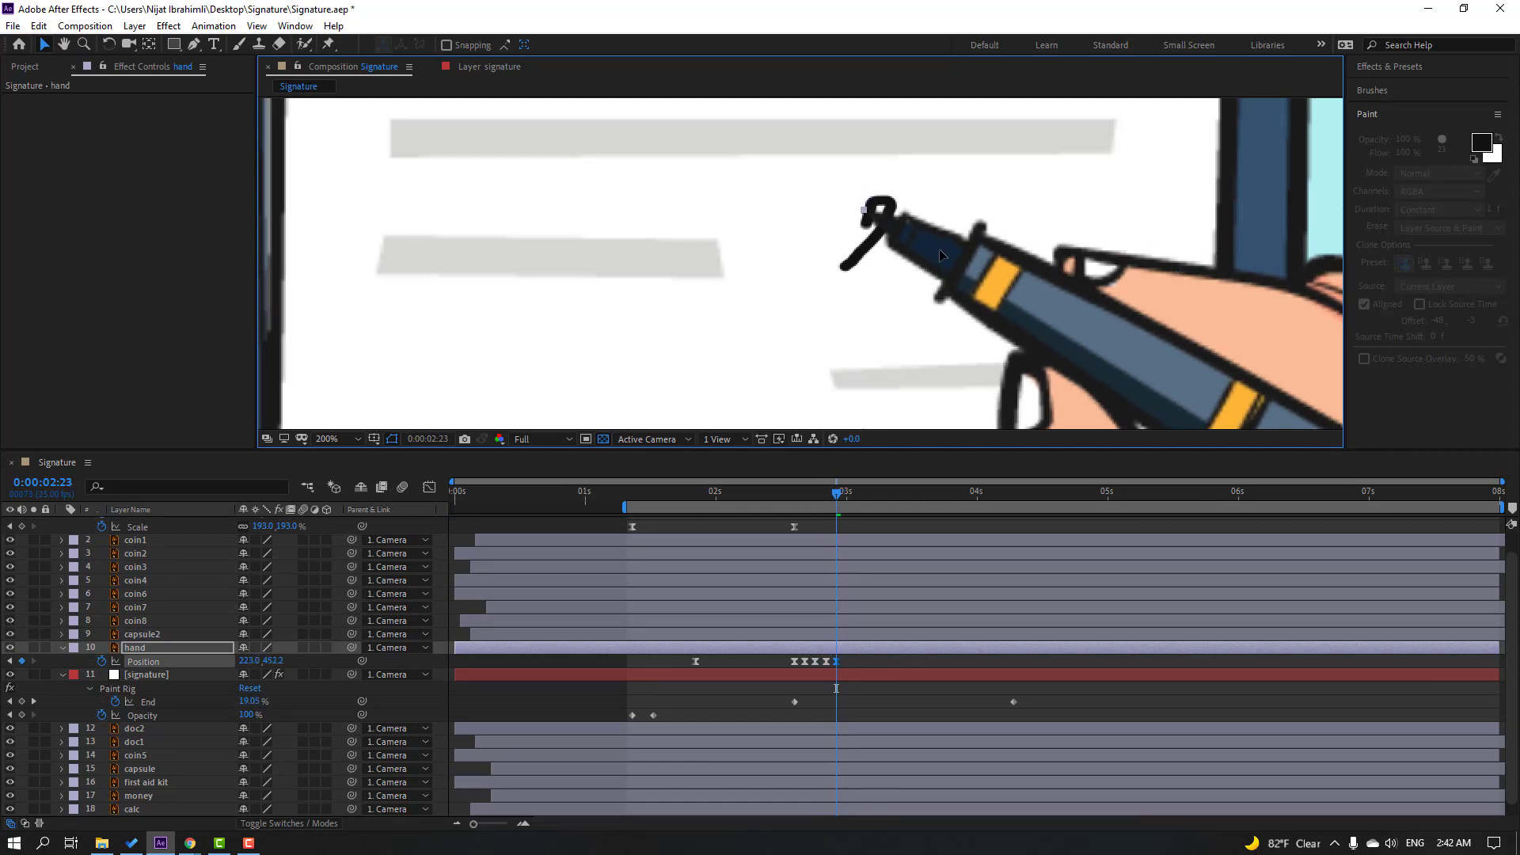
{"action": "key", "text": "Page_Up"}
{"action": "key", "text": "Page_Up"}
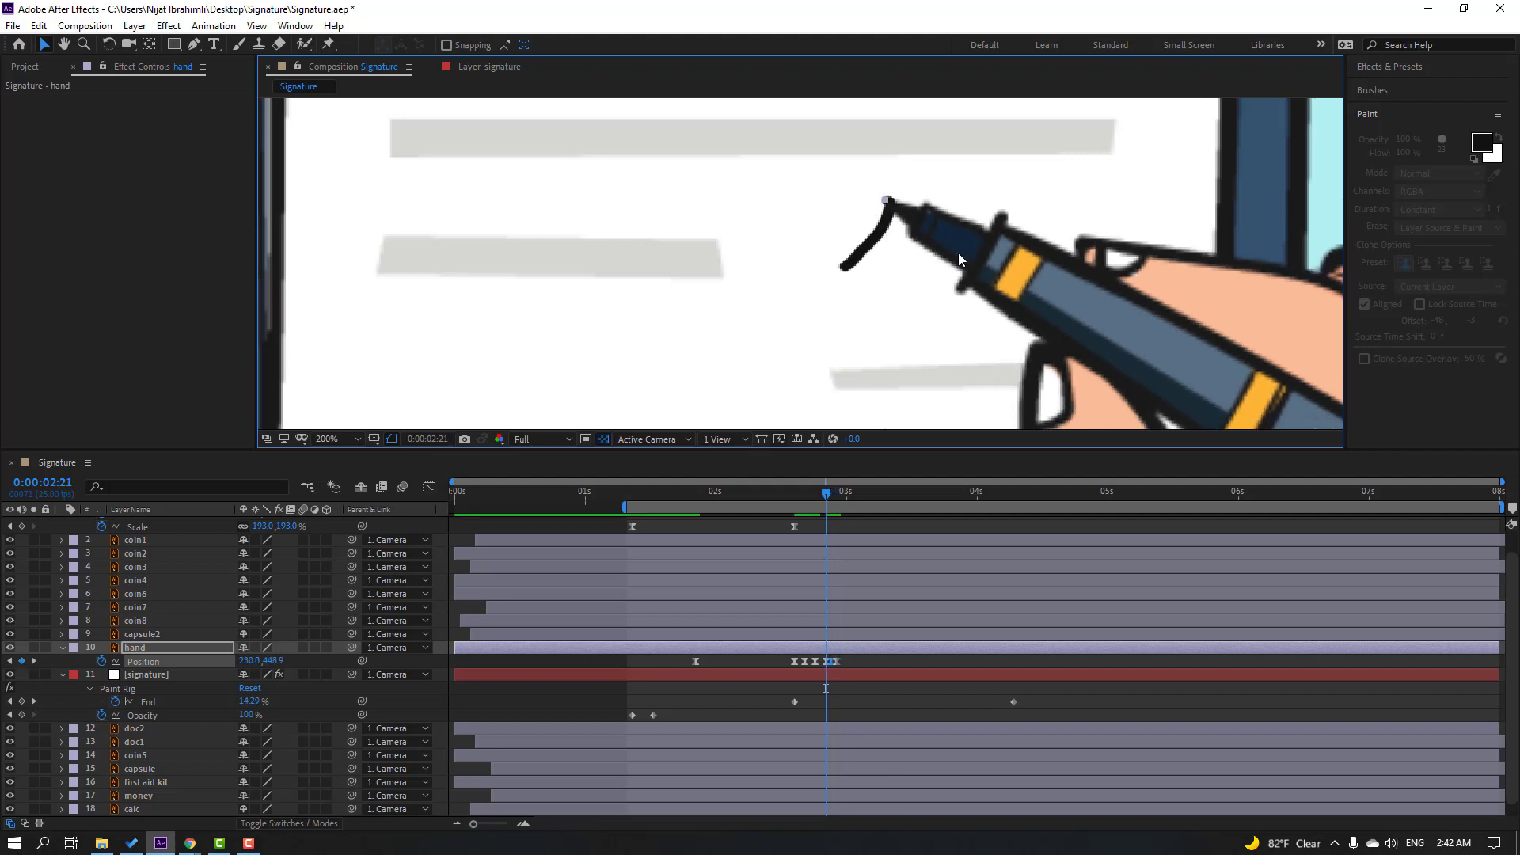
- Keyframe the hand frame by frame through 0:00:03:01 so the pen tip follows the first letter's downstroke
{"action": "key", "text": "Page_Down"}
{"action": "key", "text": "Page_Down"}
{"action": "key", "text": "Page_Down"}
{"action": "mouse_move", "coordinate": [950, 269]}
{"action": "left_mouse_down"}
{"action": "mouse_move", "coordinate": [969, 337]}
{"action": "mouse_move", "coordinate": [952, 328]}
{"action": "mouse_move", "coordinate": [970, 363]}
{"action": "left_mouse_up"}
{"action": "key", "text": "Page_Down"}
{"action": "key", "text": "Page_Down"}
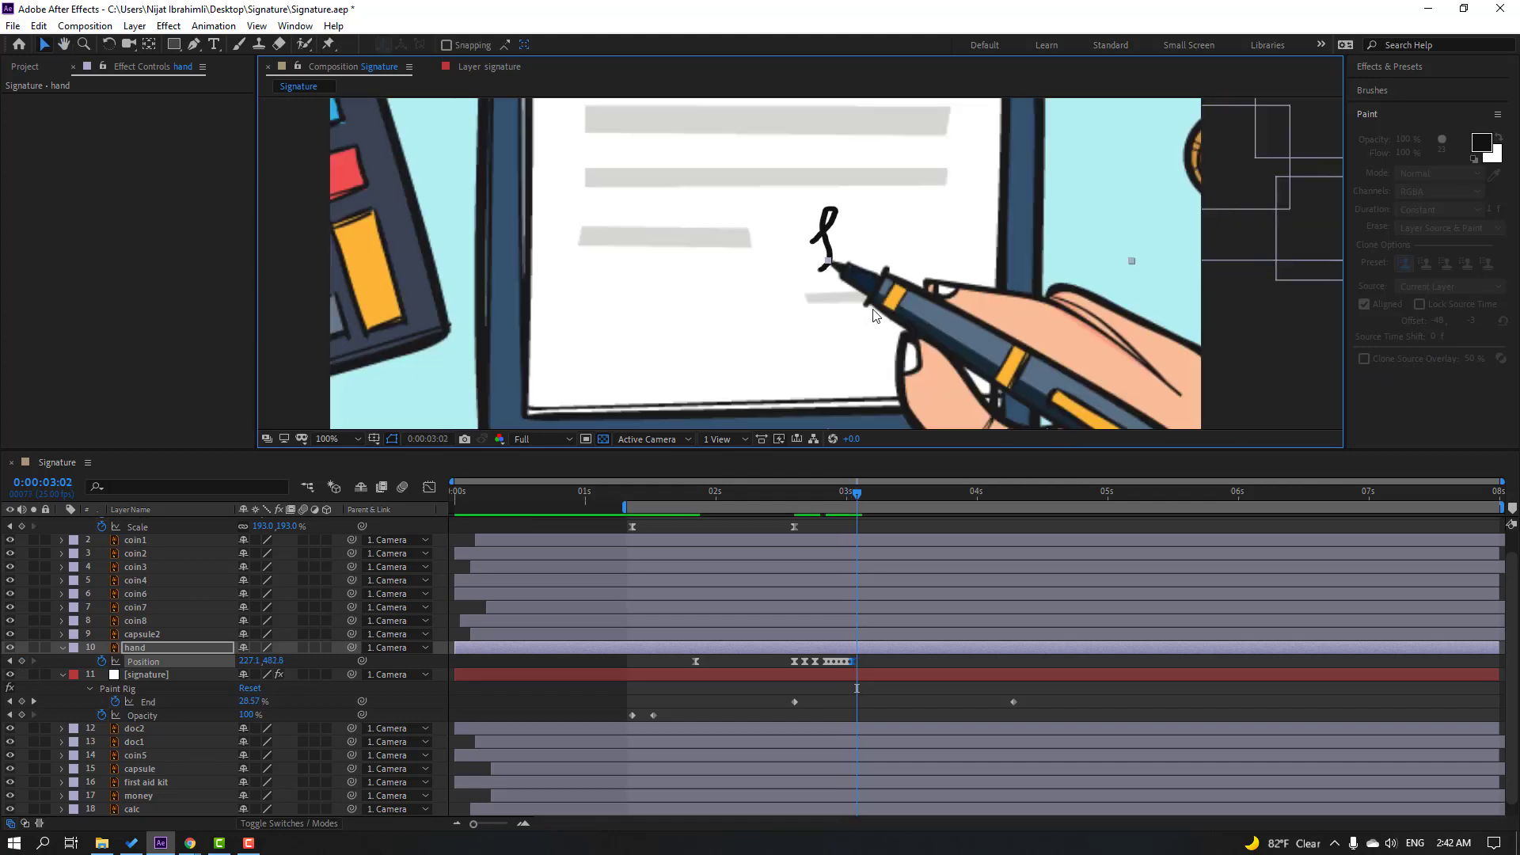
- Keyframe the hand from 0:00:03:02 to 0:00:03:05 so the pen tip traces the first letter's lower loop
{"action": "mouse_move", "coordinate": [912, 292]}
{"action": "left_mouse_down"}
{"action": "mouse_move", "coordinate": [883, 319]}
{"action": "mouse_move", "coordinate": [899, 328]}
{"action": "mouse_move", "coordinate": [884, 334]}
{"action": "mouse_move", "coordinate": [917, 315]}
{"action": "left_mouse_up"}
{"action": "key", "text": "Page_Down"}
{"action": "key", "text": "Page_Down"}
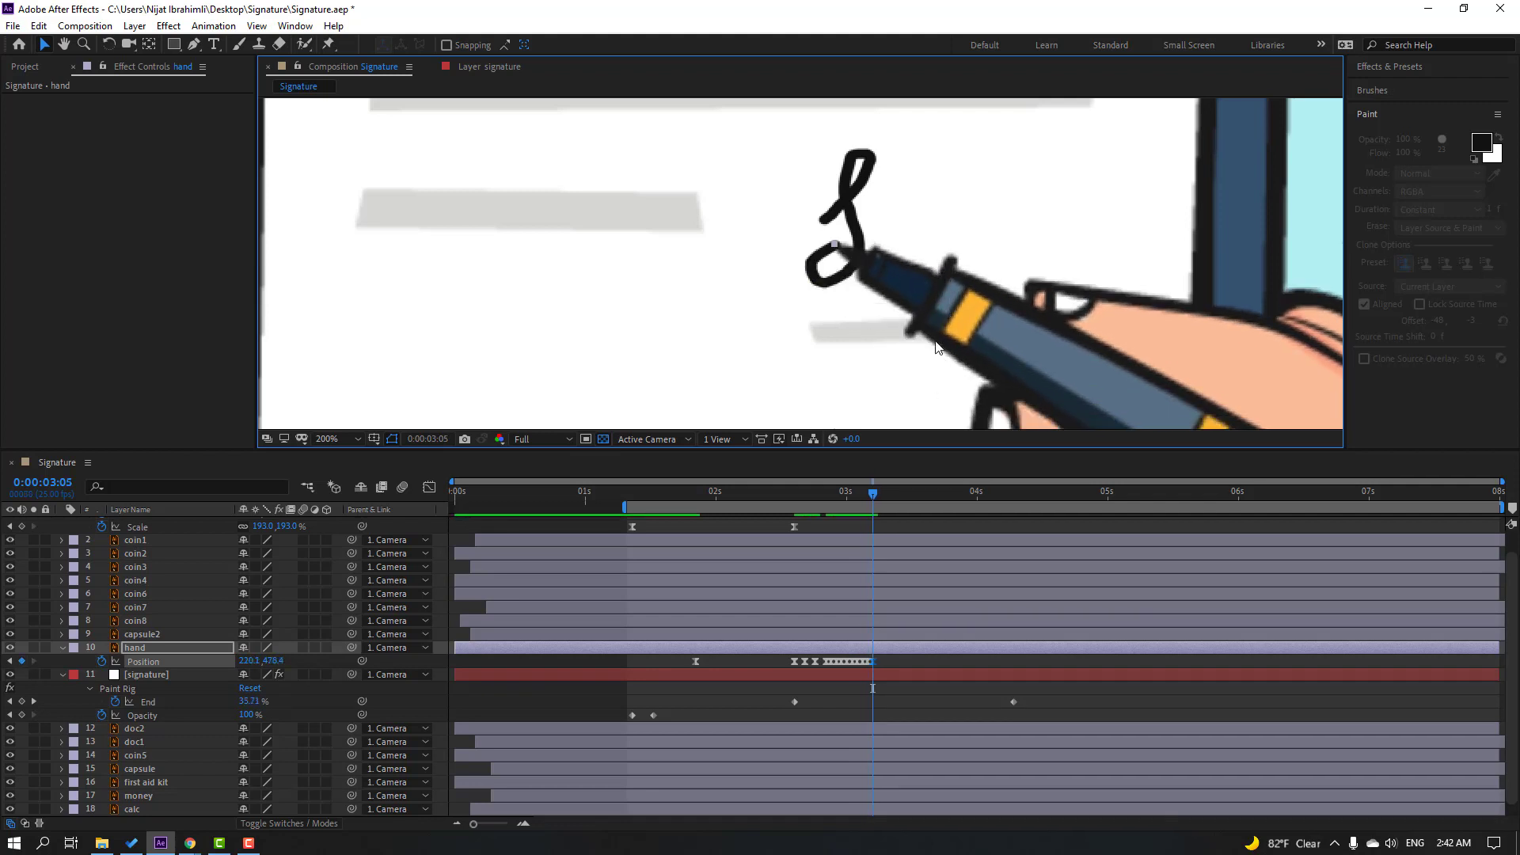
{"action": "key", "text": "Page_Down"}
{"action": "key", "text": "Page_Down"}
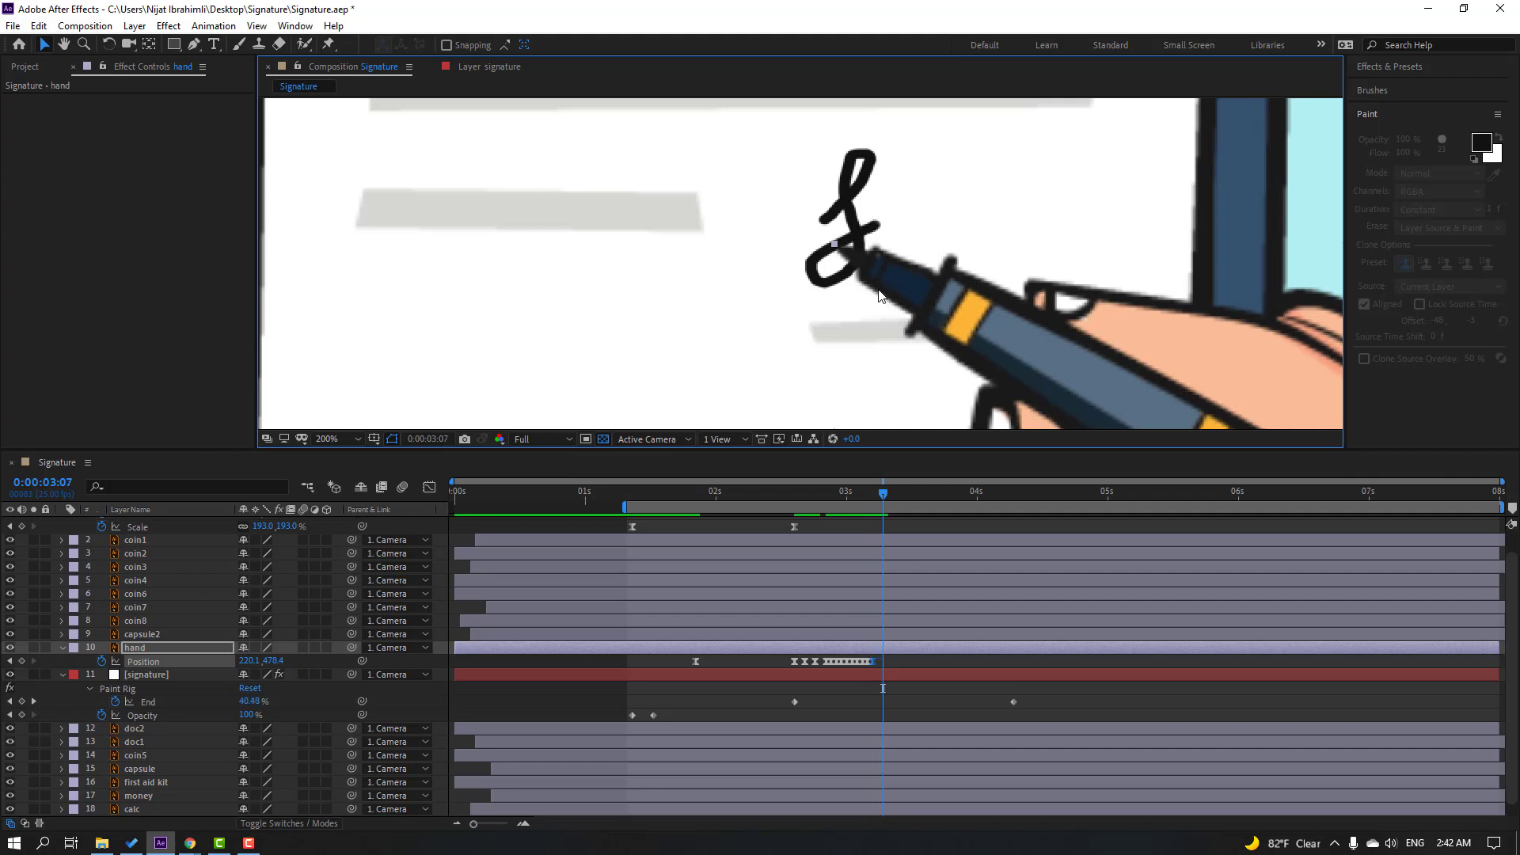
- Keyframe the hand from 0:00:03:07 to 0:00:03:16 so the pen tip follows the signature's small middle strokes
{"action": "mouse_move", "coordinate": [887, 312]}
{"action": "left_mouse_down"}
{"action": "mouse_move", "coordinate": [920, 264]}
{"action": "mouse_move", "coordinate": [965, 275]}
{"action": "left_mouse_up"}
{"action": "key", "text": "Page_Down"}
{"action": "key", "text": "Page_Down"}
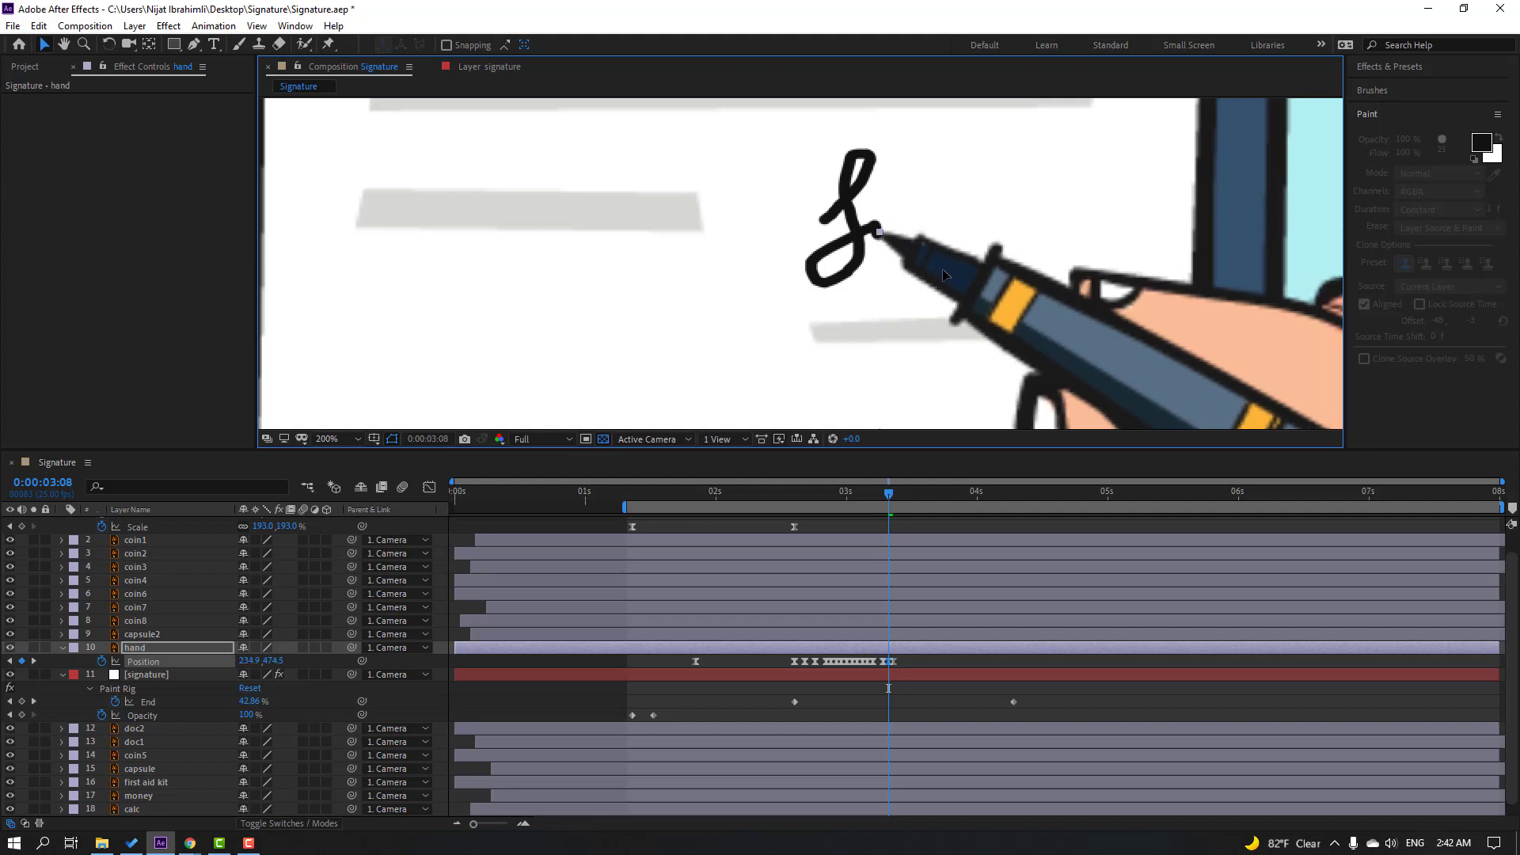
{"action": "key", "text": "Page_Down"}
{"action": "mouse_move", "coordinate": [942, 307]}
{"action": "left_mouse_down"}
{"action": "mouse_move", "coordinate": [1007, 211]}
{"action": "mouse_move", "coordinate": [981, 221]}
{"action": "mouse_move", "coordinate": [946, 284]}
{"action": "mouse_move", "coordinate": [980, 283]}
{"action": "left_mouse_up"}
{"action": "key", "text": "Page_Down"}
{"action": "key", "text": "Page_Down"}
{"action": "key", "text": "Page_Down"}
- Review the hand's path frame by frame and preview the signing with the work area starting at 0:00:02:12
{"action": "key", "text": "Page_Up"}
{"action": "key", "text": "Page_Up"}
{"action": "key", "text": "Page_Up"}
{"action": "key", "text": "Page_Up"}
{"action": "key", "text": "Page_Up"}
{"action": "key", "text": "Page_Up"}
{"action": "key", "text": "Page_Up"}
{"action": "key", "text": "Page_Up"}
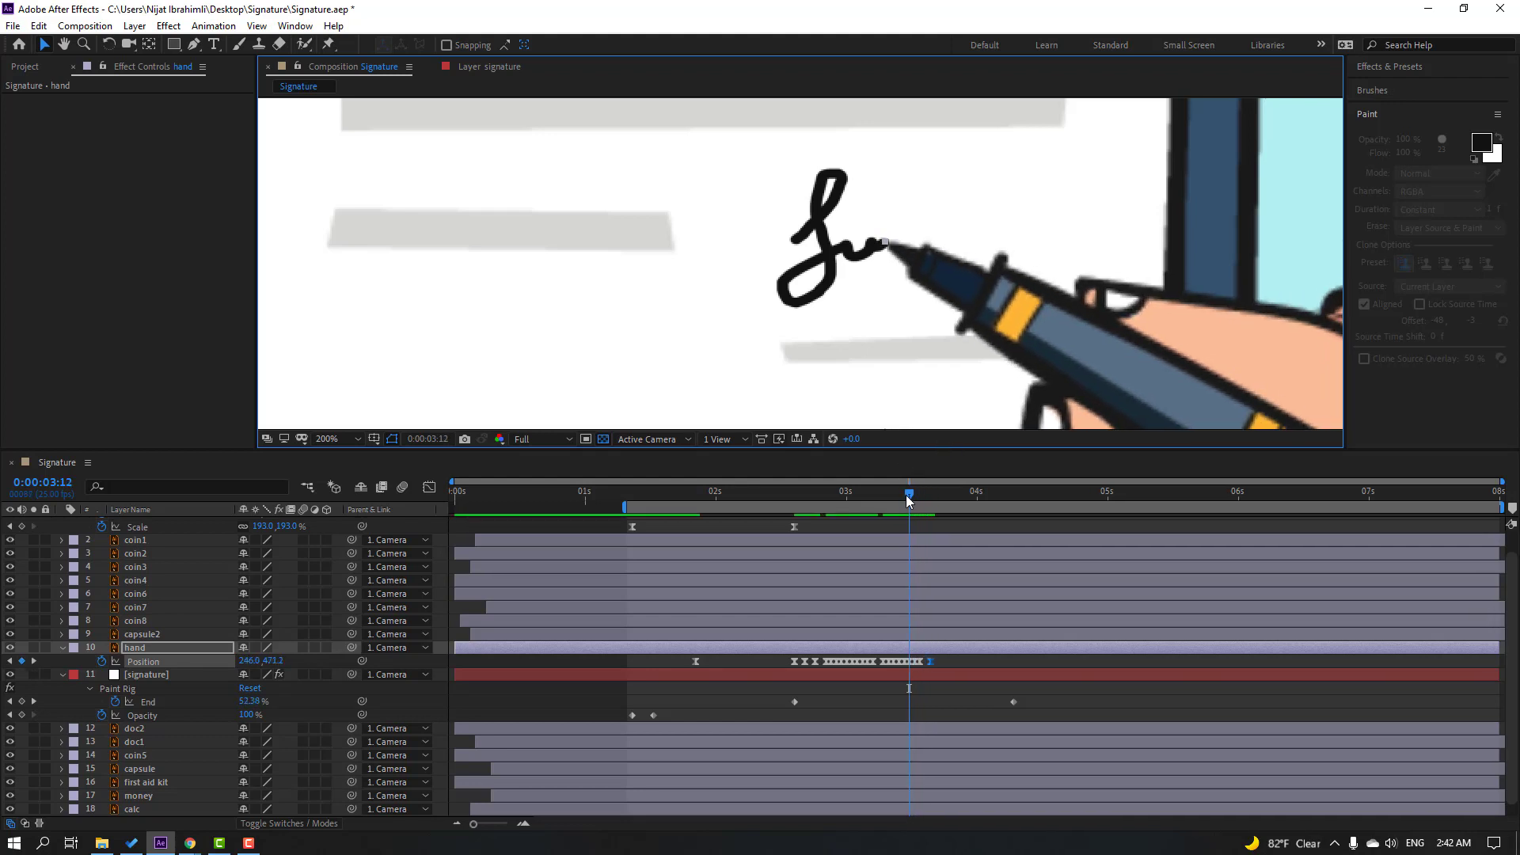
{"action": "left_click_drag", "start_coordinate": [881, 494], "coordinate": [780, 490]}
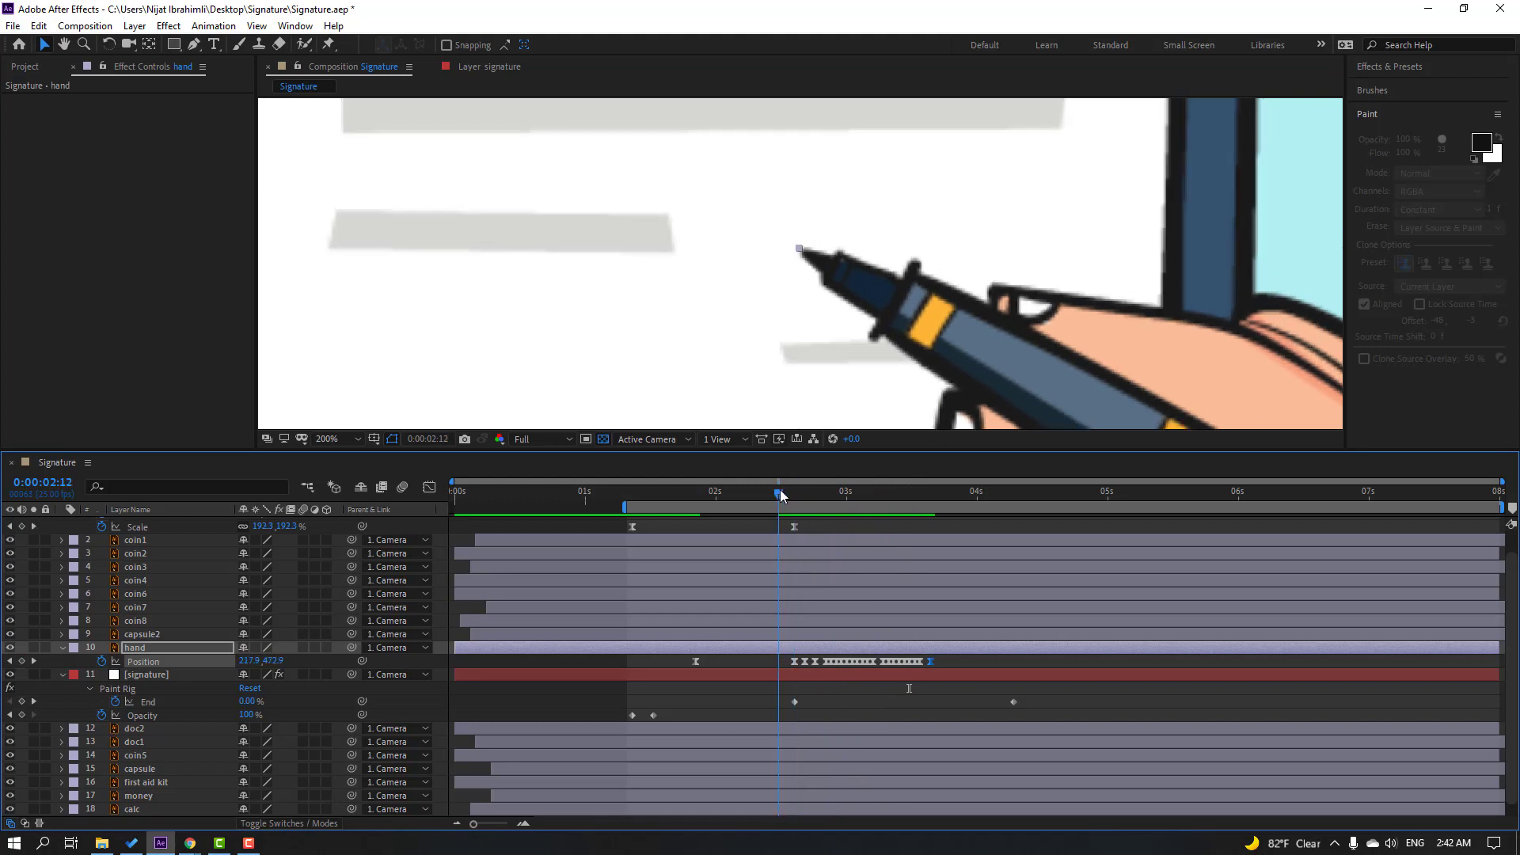
{"action": "key", "text": "space"}
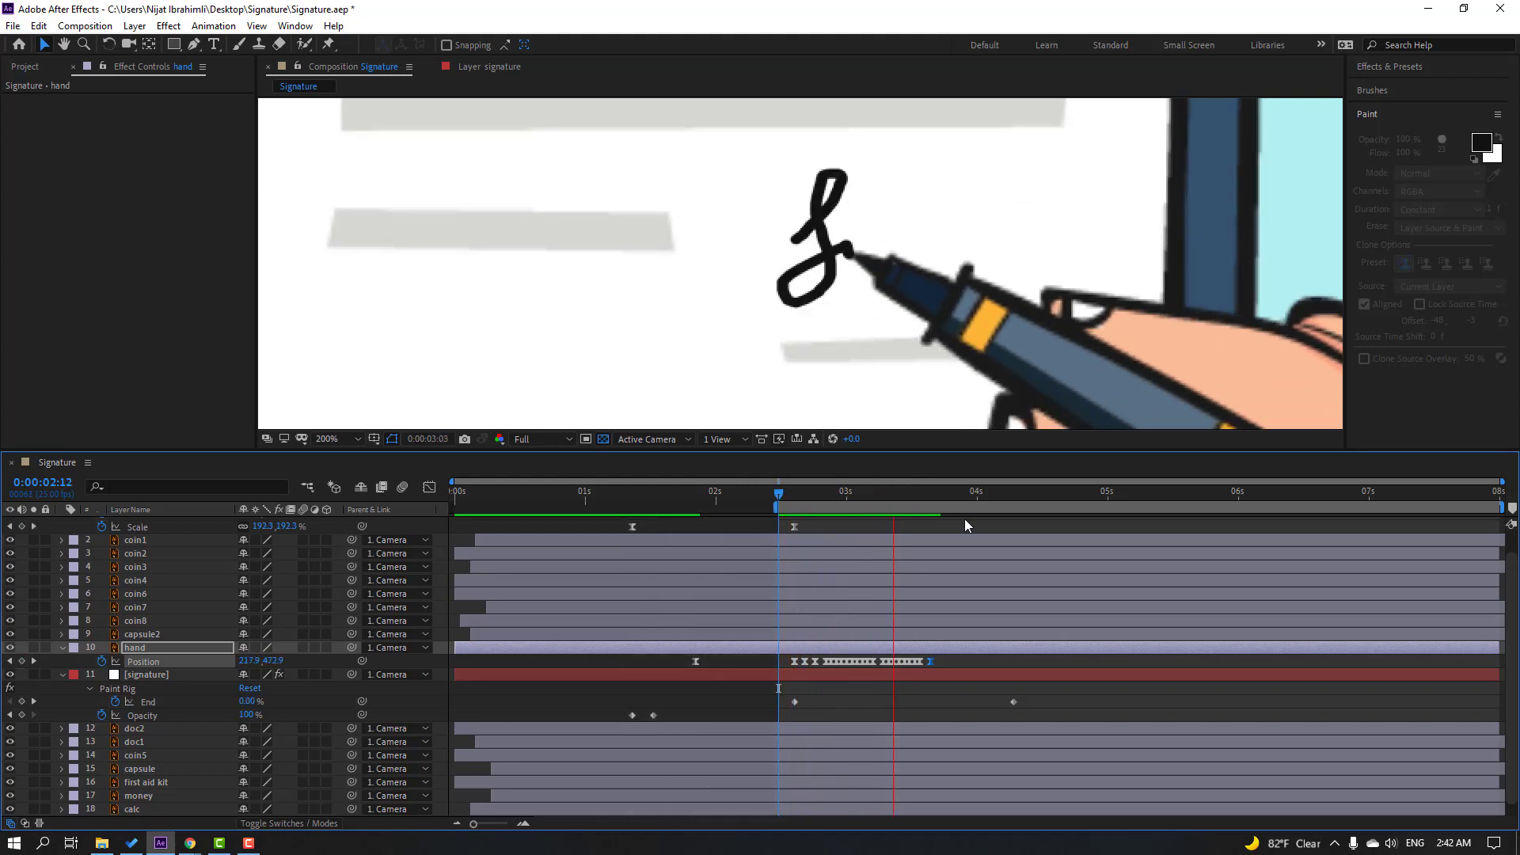
{"action": "key", "text": "space"}
- Keyframe the hand along the rest of the signature from 0:00:03:16 to 0:00:04:07 and preview the complete signing
{"action": "left_click", "coordinate": [931, 498]}
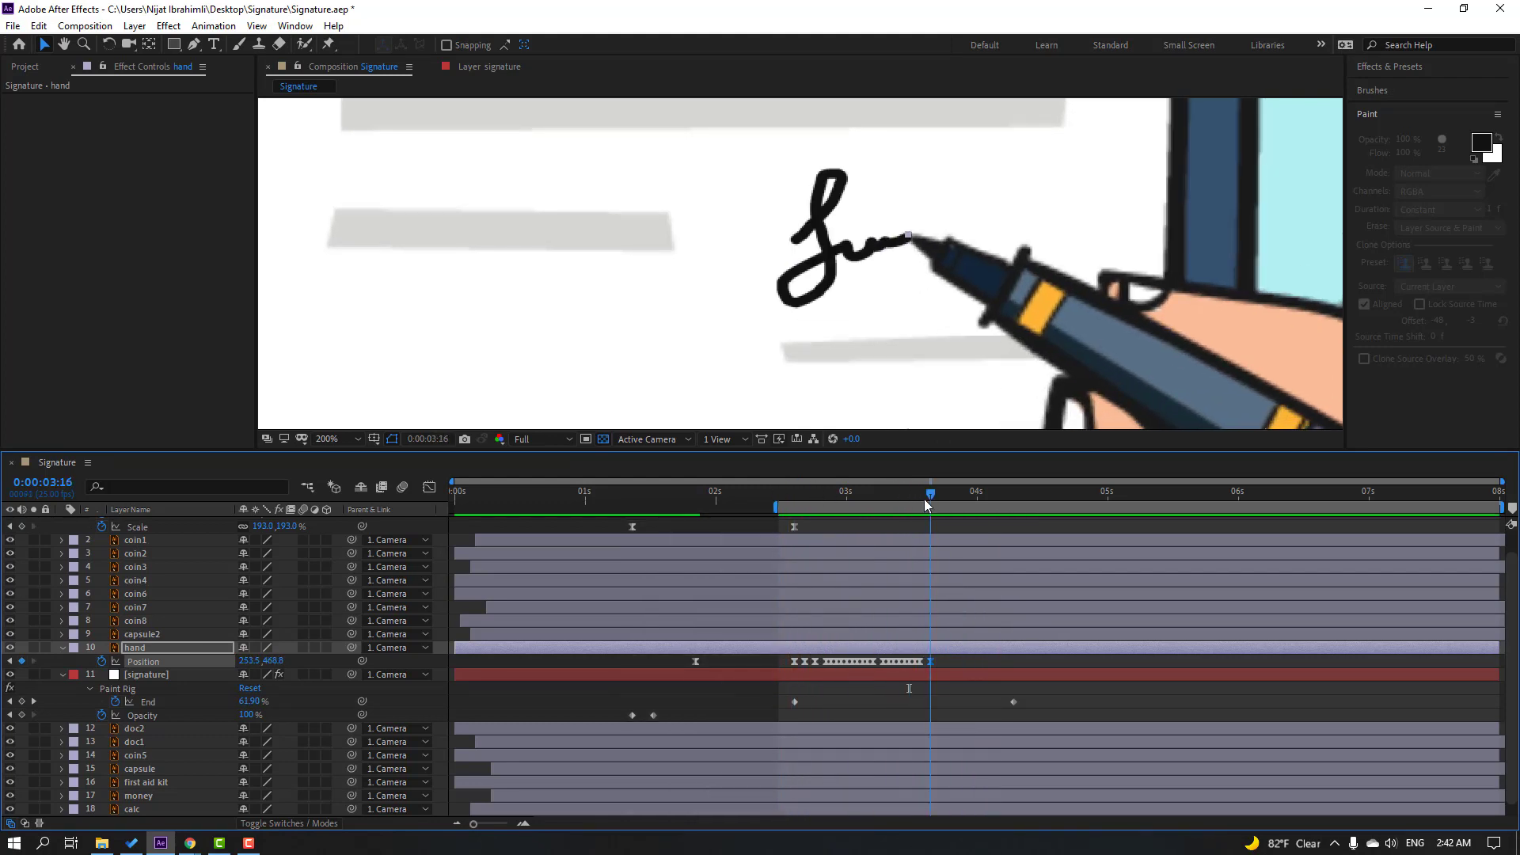
{"action": "mouse_move", "coordinate": [981, 238]}
{"action": "left_mouse_down"}
{"action": "mouse_move", "coordinate": [995, 219]}
{"action": "mouse_move", "coordinate": [972, 250]}
{"action": "mouse_move", "coordinate": [978, 223]}
{"action": "mouse_move", "coordinate": [1040, 372]}
{"action": "mouse_move", "coordinate": [999, 344]}
{"action": "mouse_move", "coordinate": [1038, 309]}
{"action": "mouse_move", "coordinate": [1042, 344]}
{"action": "mouse_move", "coordinate": [993, 366]}
{"action": "mouse_move", "coordinate": [856, 370]}
{"action": "mouse_move", "coordinate": [909, 326]}
{"action": "mouse_move", "coordinate": [958, 372]}
{"action": "mouse_move", "coordinate": [1042, 273]}
{"action": "mouse_move", "coordinate": [1061, 283]}
{"action": "left_mouse_up"}
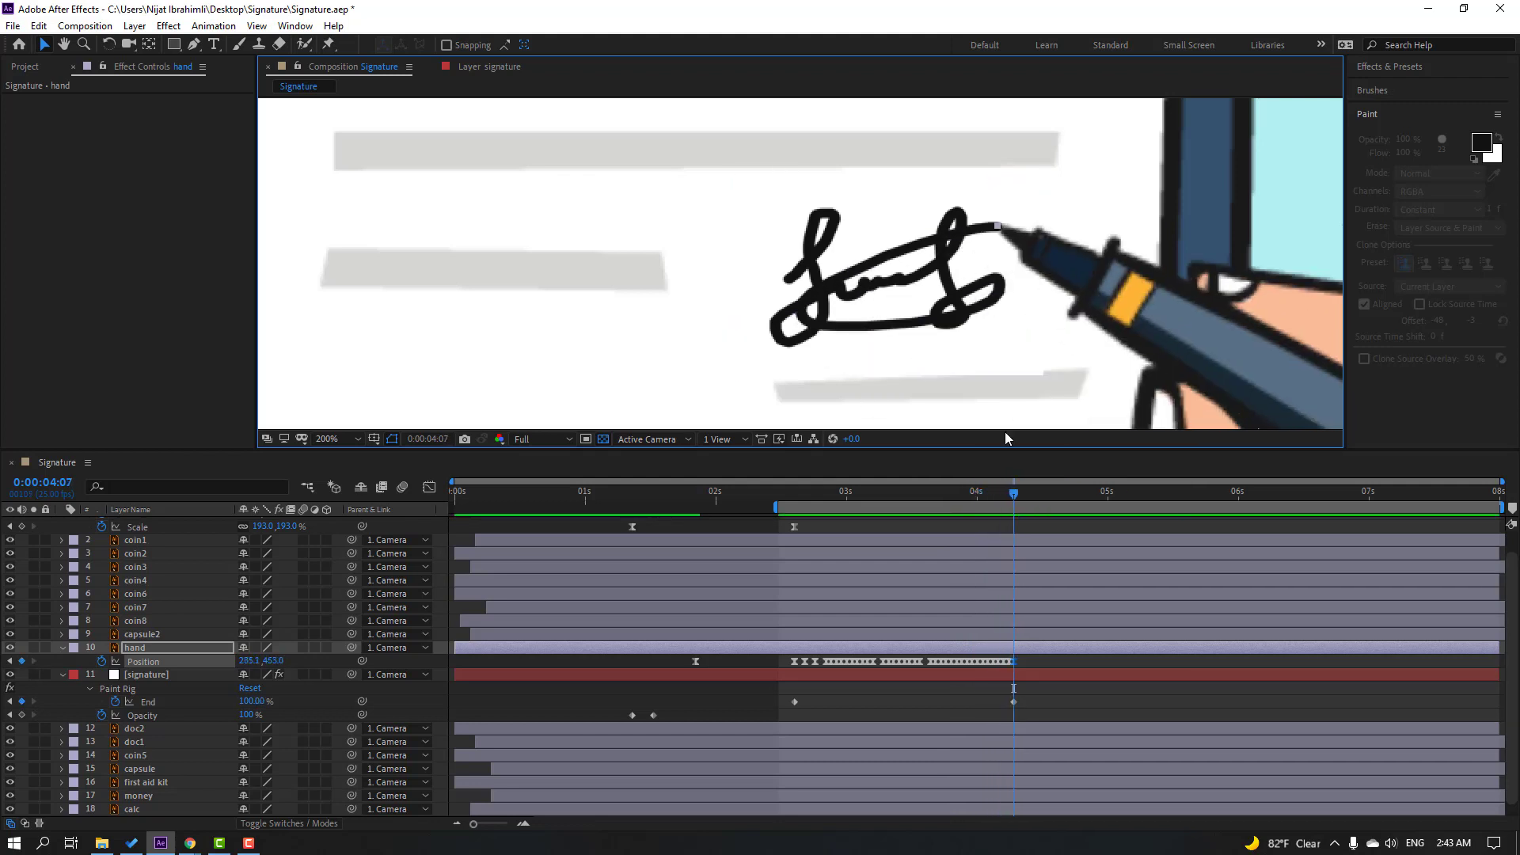
{"action": "left_click", "coordinate": [1030, 666]}
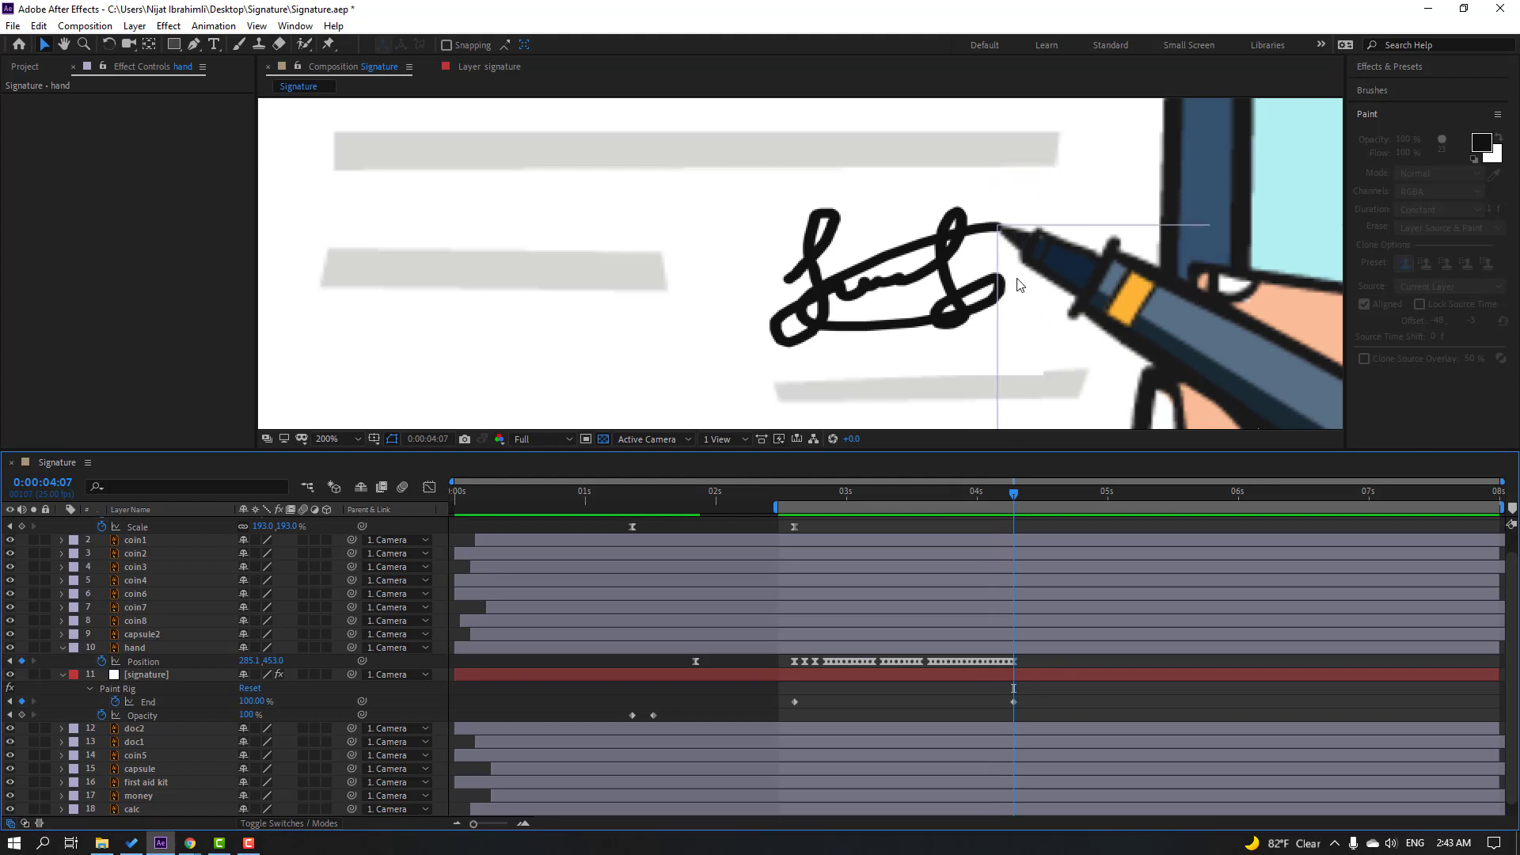
{"action": "key", "text": "slash"}
{"action": "key", "text": "space"}
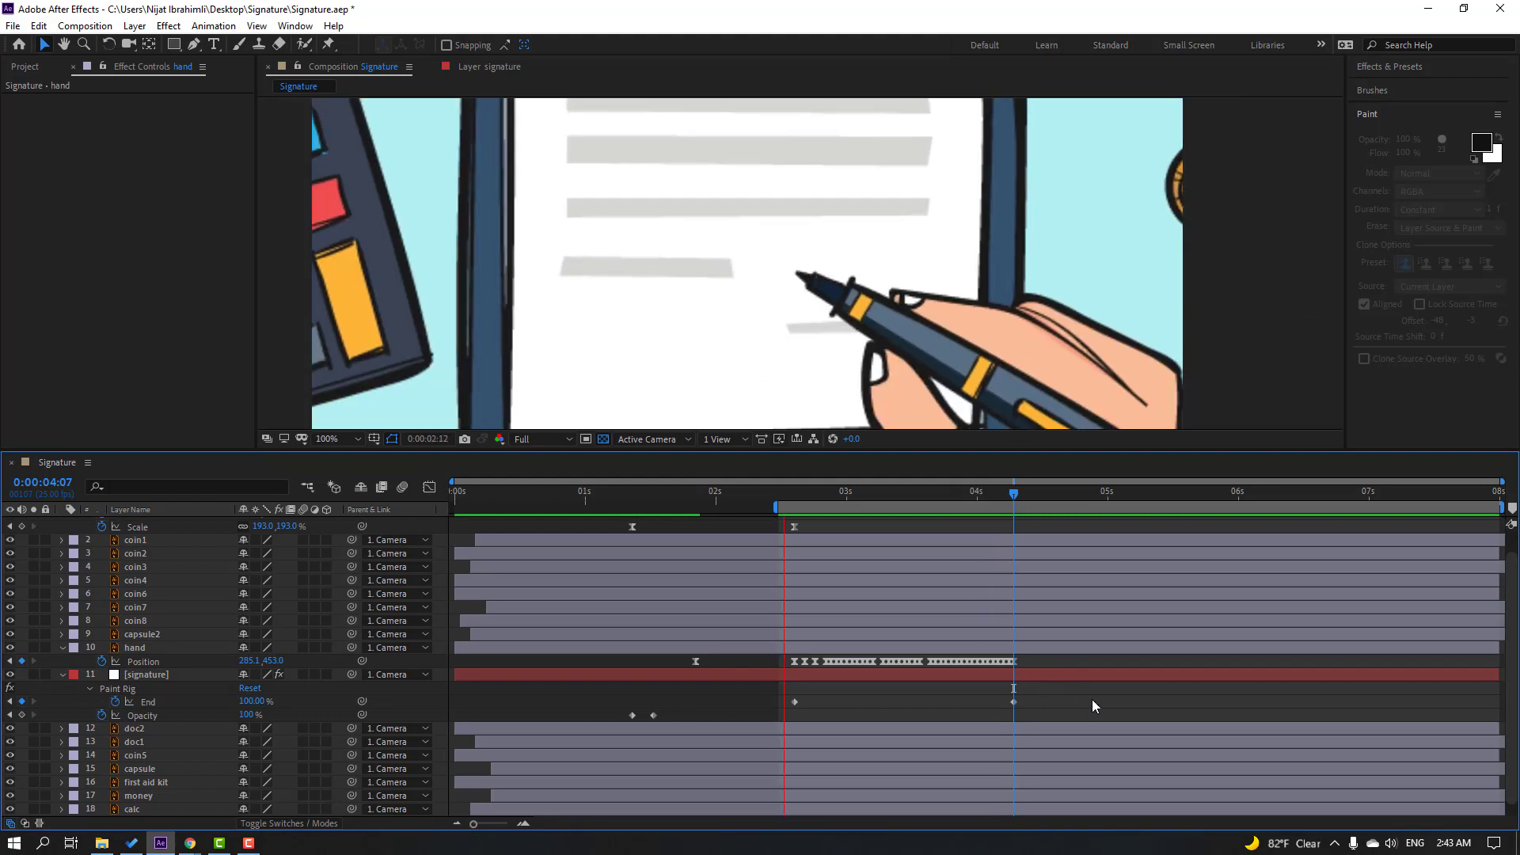
{"action": "key", "text": "space"}
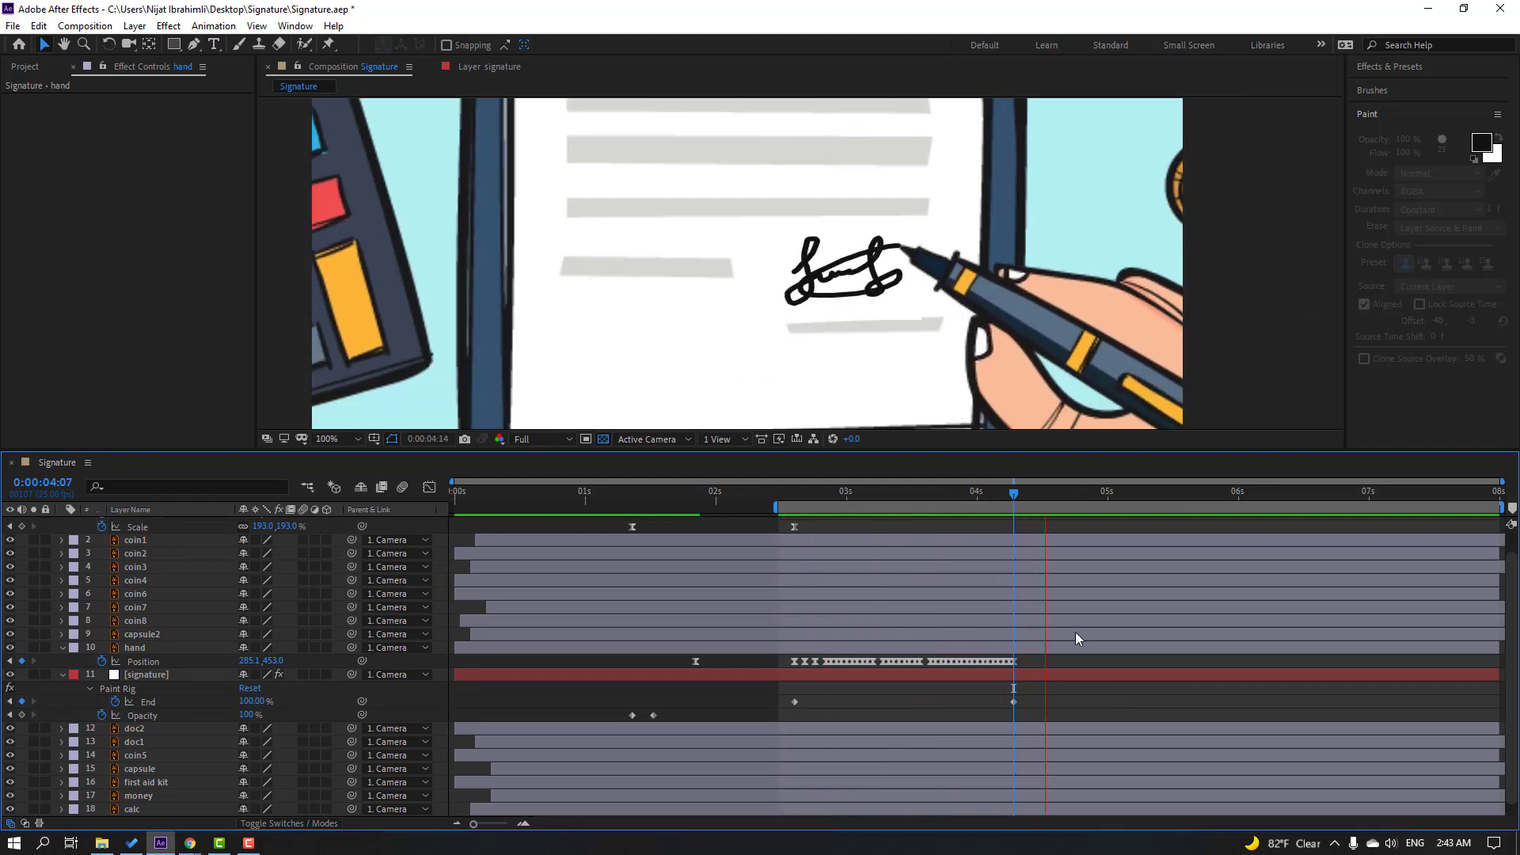
- Slide the hand below the frame to about Position 339, 678 at 0:00:04:17, and delay that exit keyframe to 0:00:04:21
{"action": "left_click", "coordinate": [1028, 653]}
{"action": "key", "text": "shift+Page_Down"}
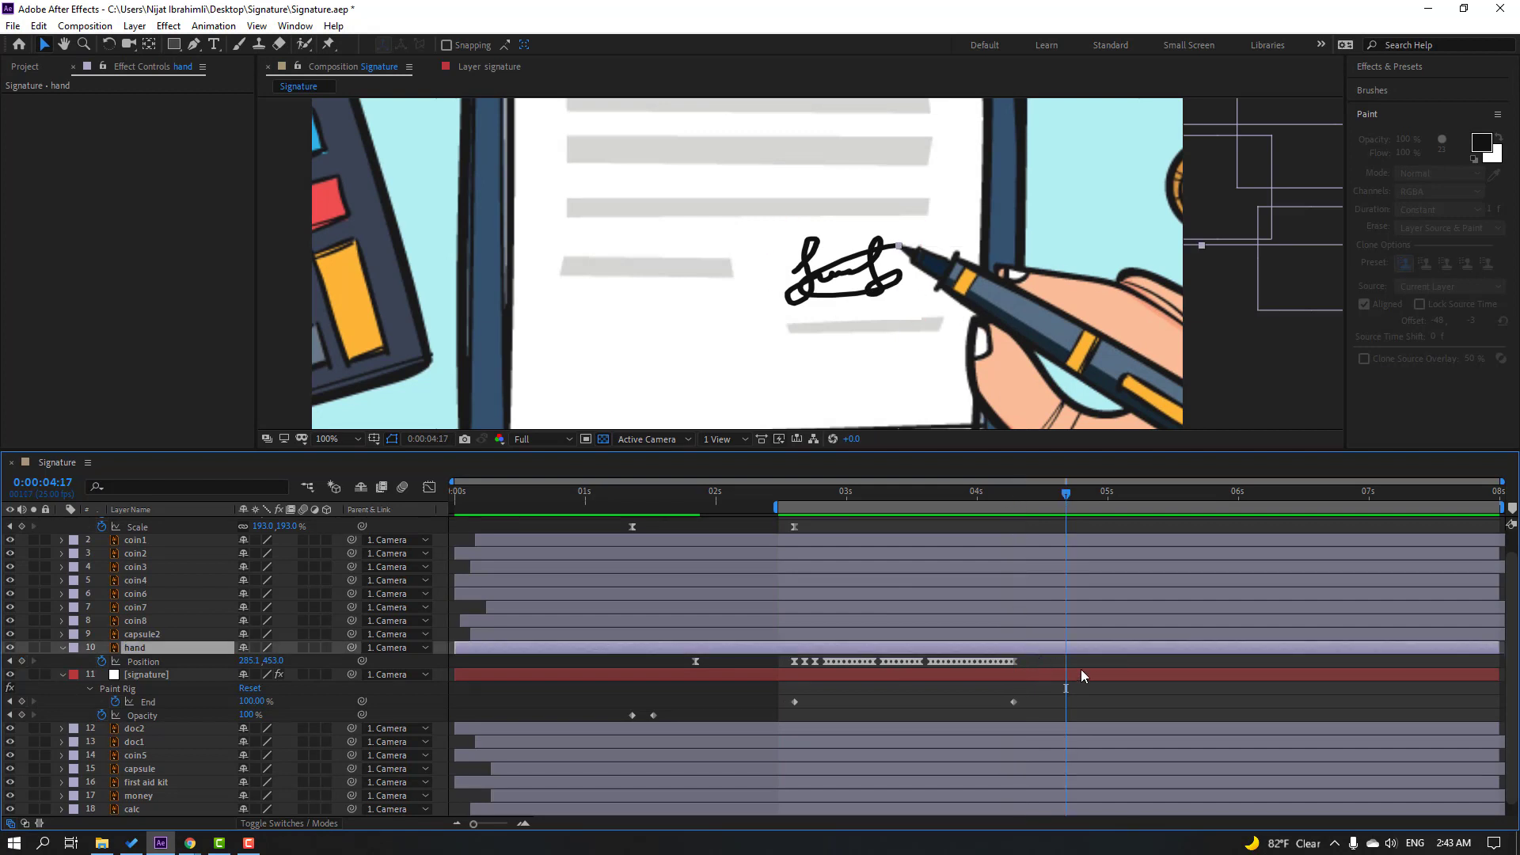
{"action": "scroll", "coordinate": [987, 292], "scroll_direction": "down", "scroll_amount": 2}
{"action": "left_click_drag", "start_coordinate": [861, 269], "coordinate": [887, 393]}
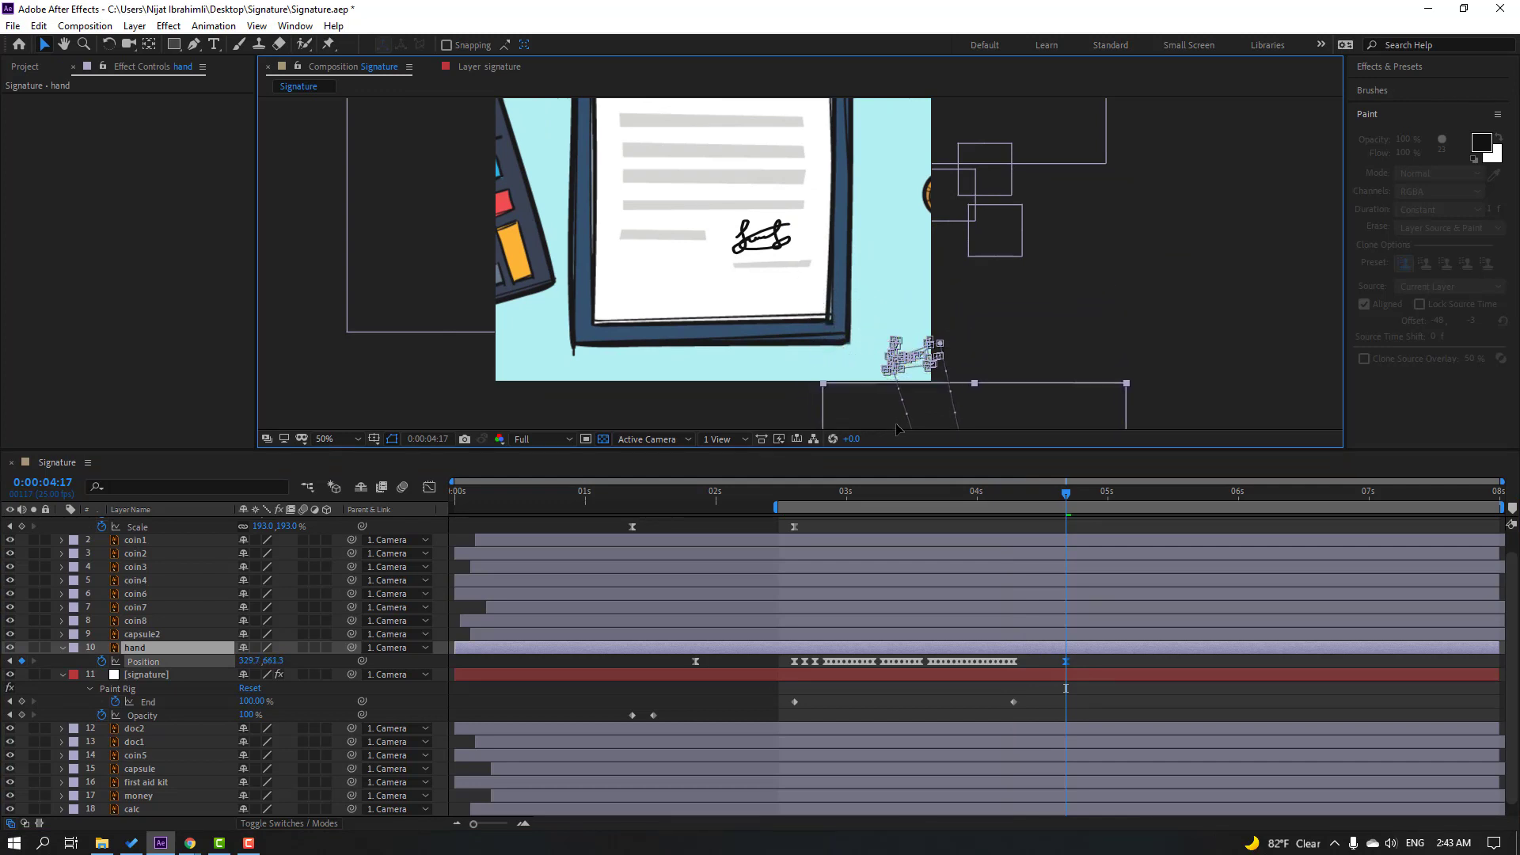
{"action": "key", "text": "space"}
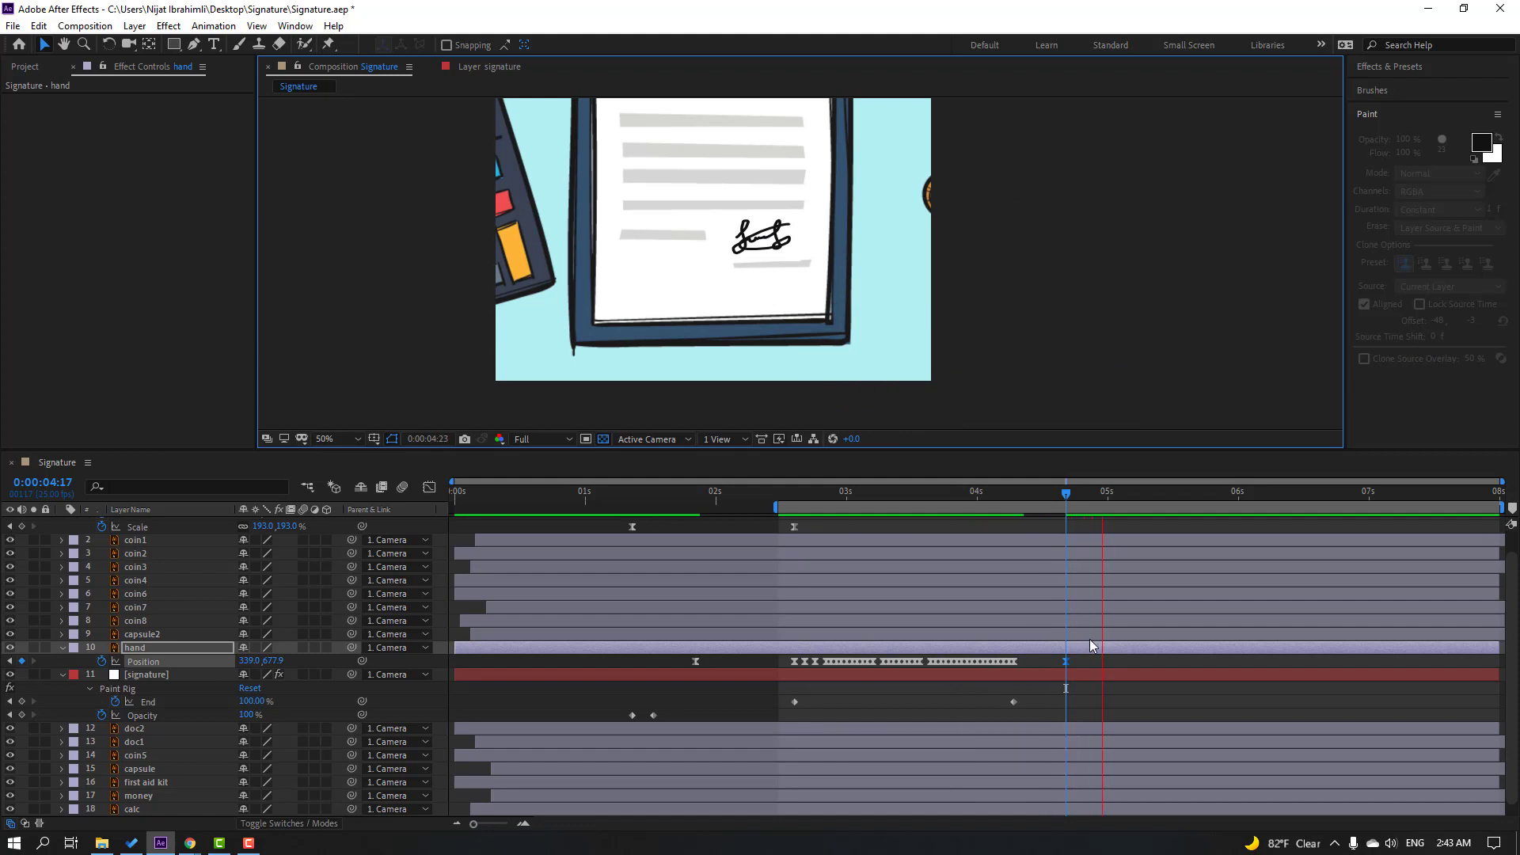
{"action": "left_click", "coordinate": [1066, 662]}
{"action": "left_click_drag", "start_coordinate": [1067, 661], "coordinate": [1087, 661]}
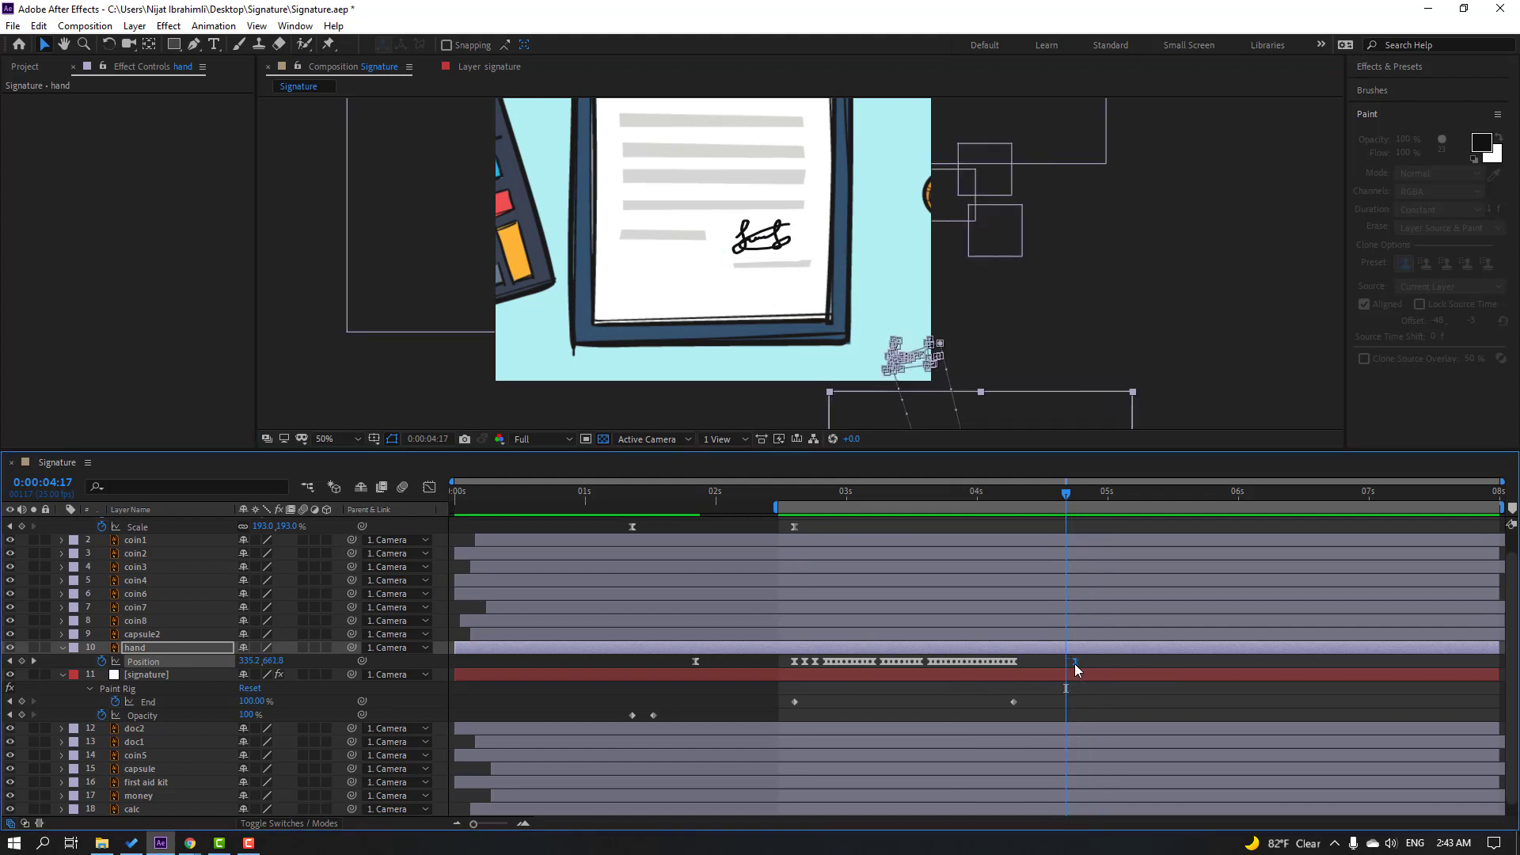
- Lengthen the incoming ease of the hand's exit keyframe in the speed graph and preview the exit
{"action": "left_click", "coordinate": [429, 487]}
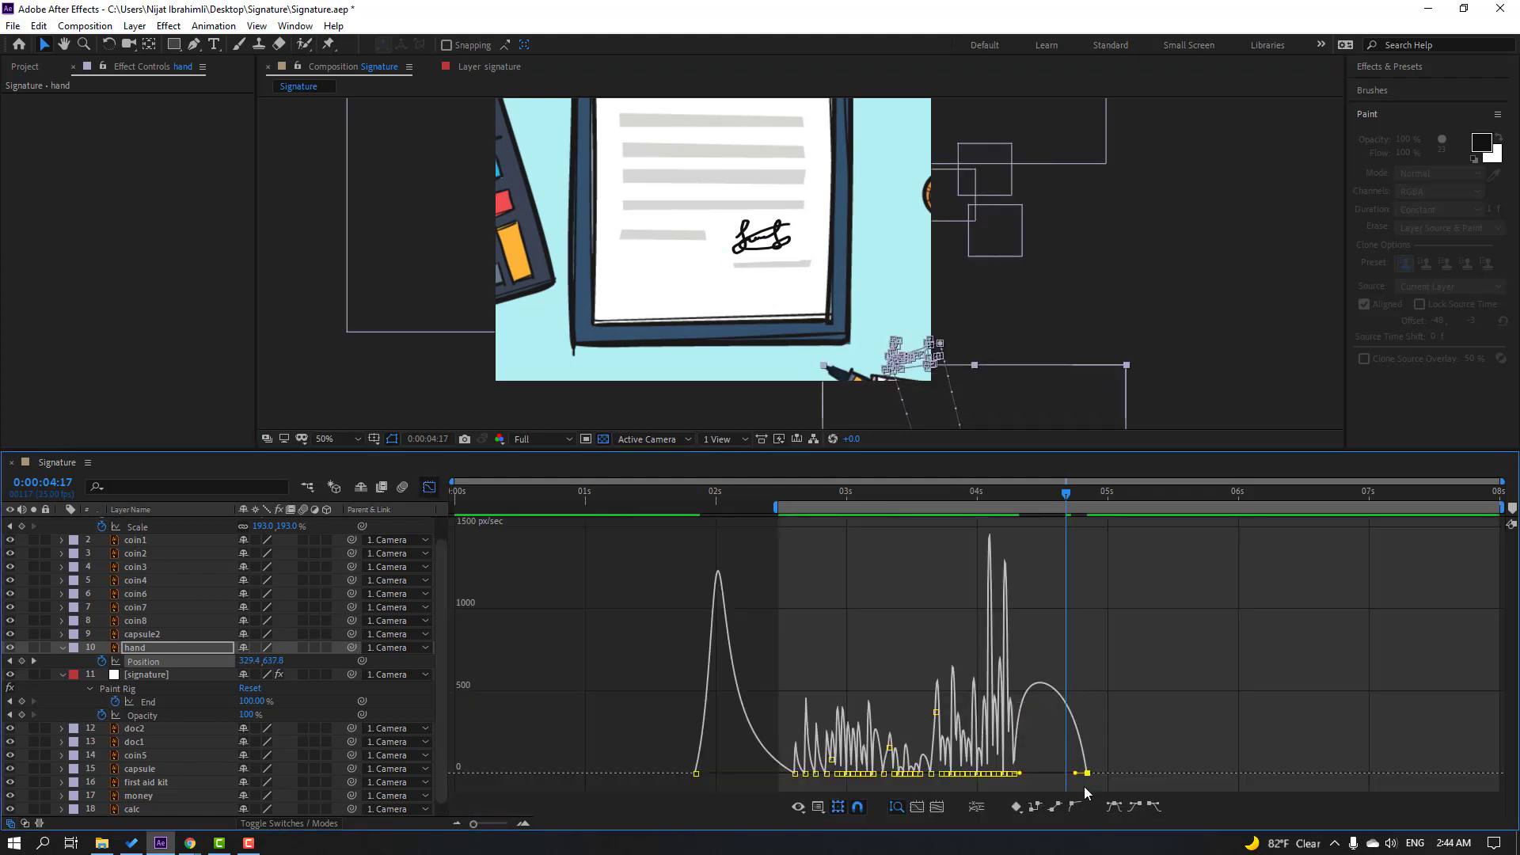
{"action": "scroll", "coordinate": [1090, 786], "scroll_direction": "up", "scroll_amount": 2}
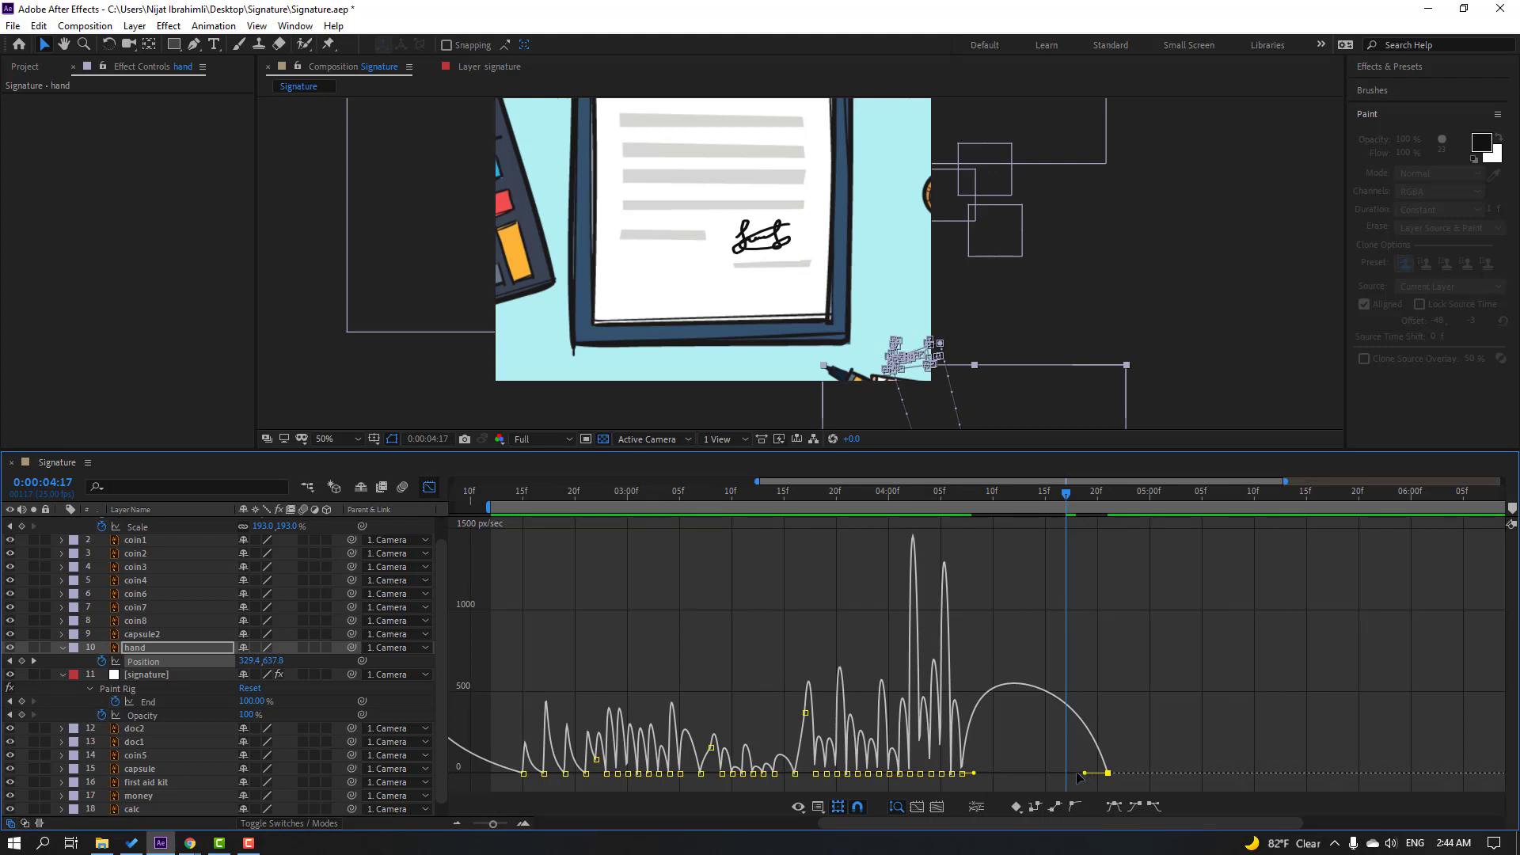
{"action": "left_click_drag", "start_coordinate": [1078, 774], "coordinate": [1049, 773]}
{"action": "key", "text": "space"}
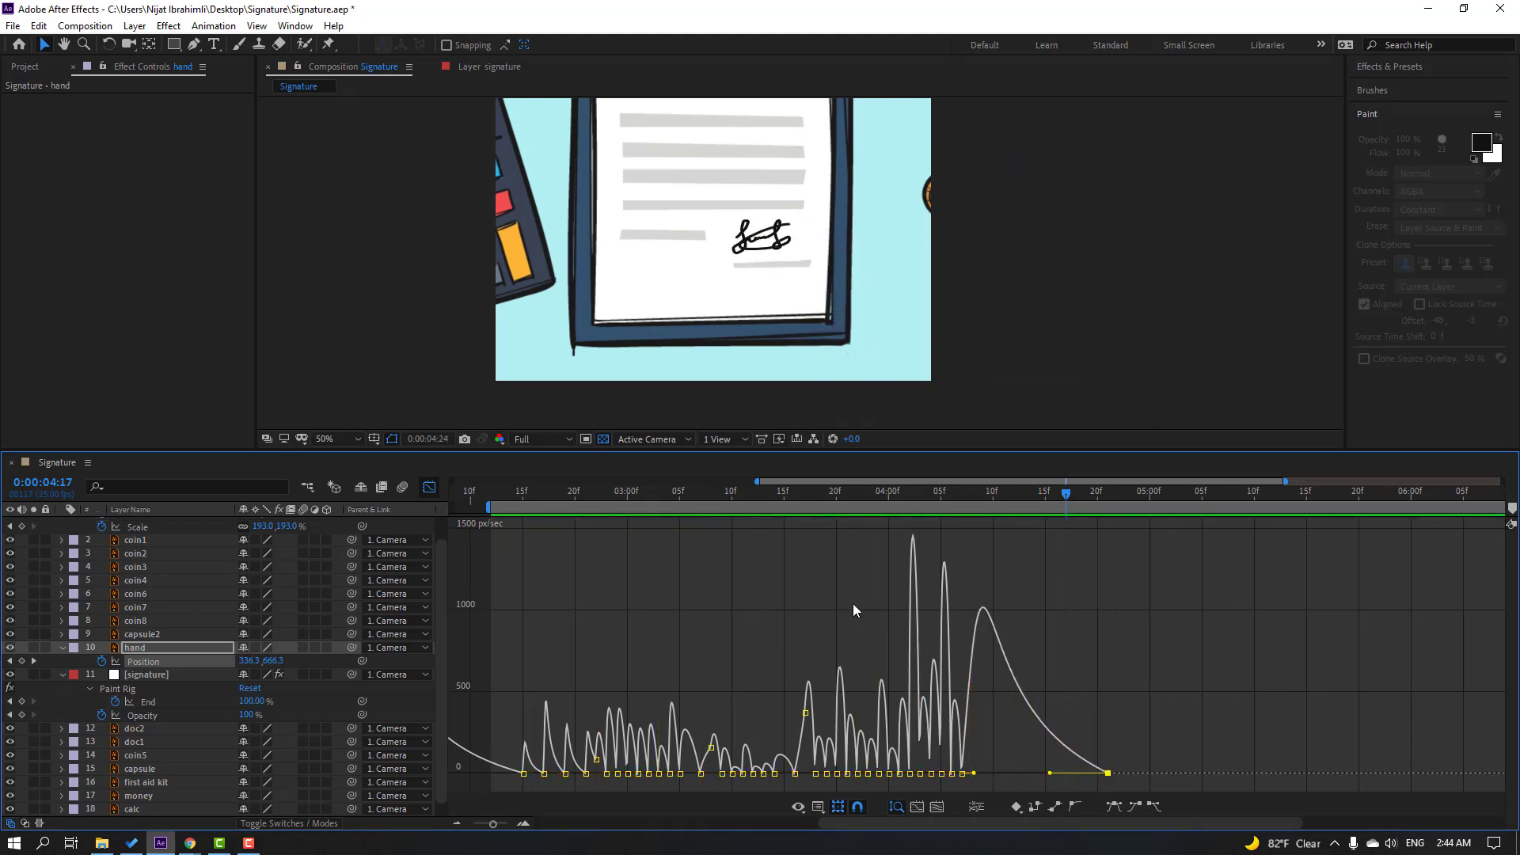
{"action": "key", "text": "space"}
- Slow the hand's exit by moving its last Position keyframe to about 0:00:05:04, and preview it over the full timeline
{"action": "left_click", "coordinate": [429, 486]}
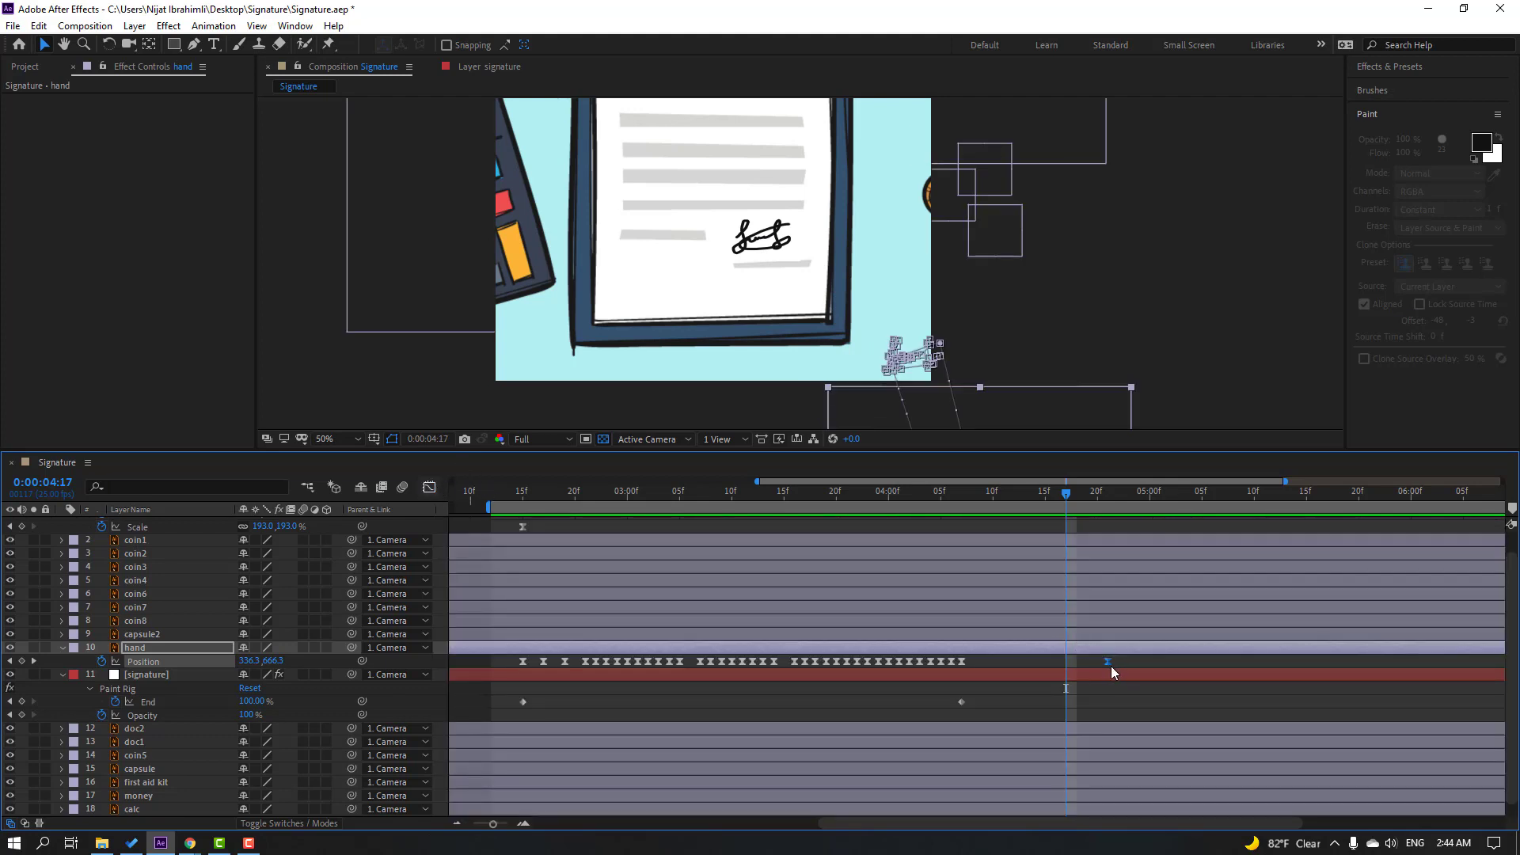
{"action": "left_click_drag", "start_coordinate": [1110, 664], "coordinate": [1194, 662]}
{"action": "key", "text": "semicolon"}
{"action": "key", "text": "space"}
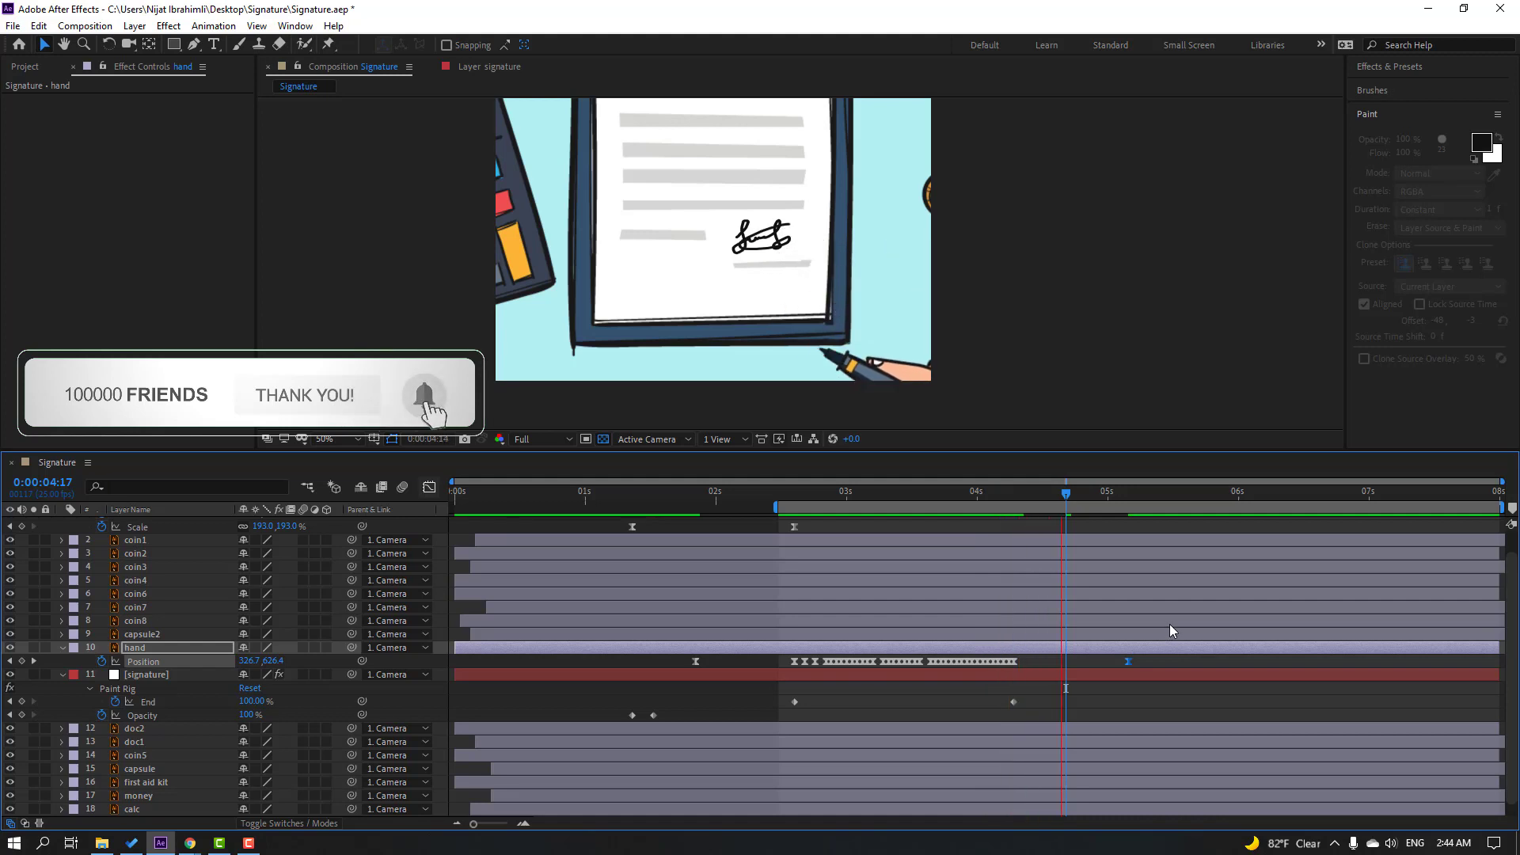
- Keyframe the Camera null at 0:00:04:12 with Scale 220% and Position 669, 169, and preview the slow zoom
{"action": "left_click_drag", "start_coordinate": [1033, 497], "coordinate": [848, 502]}
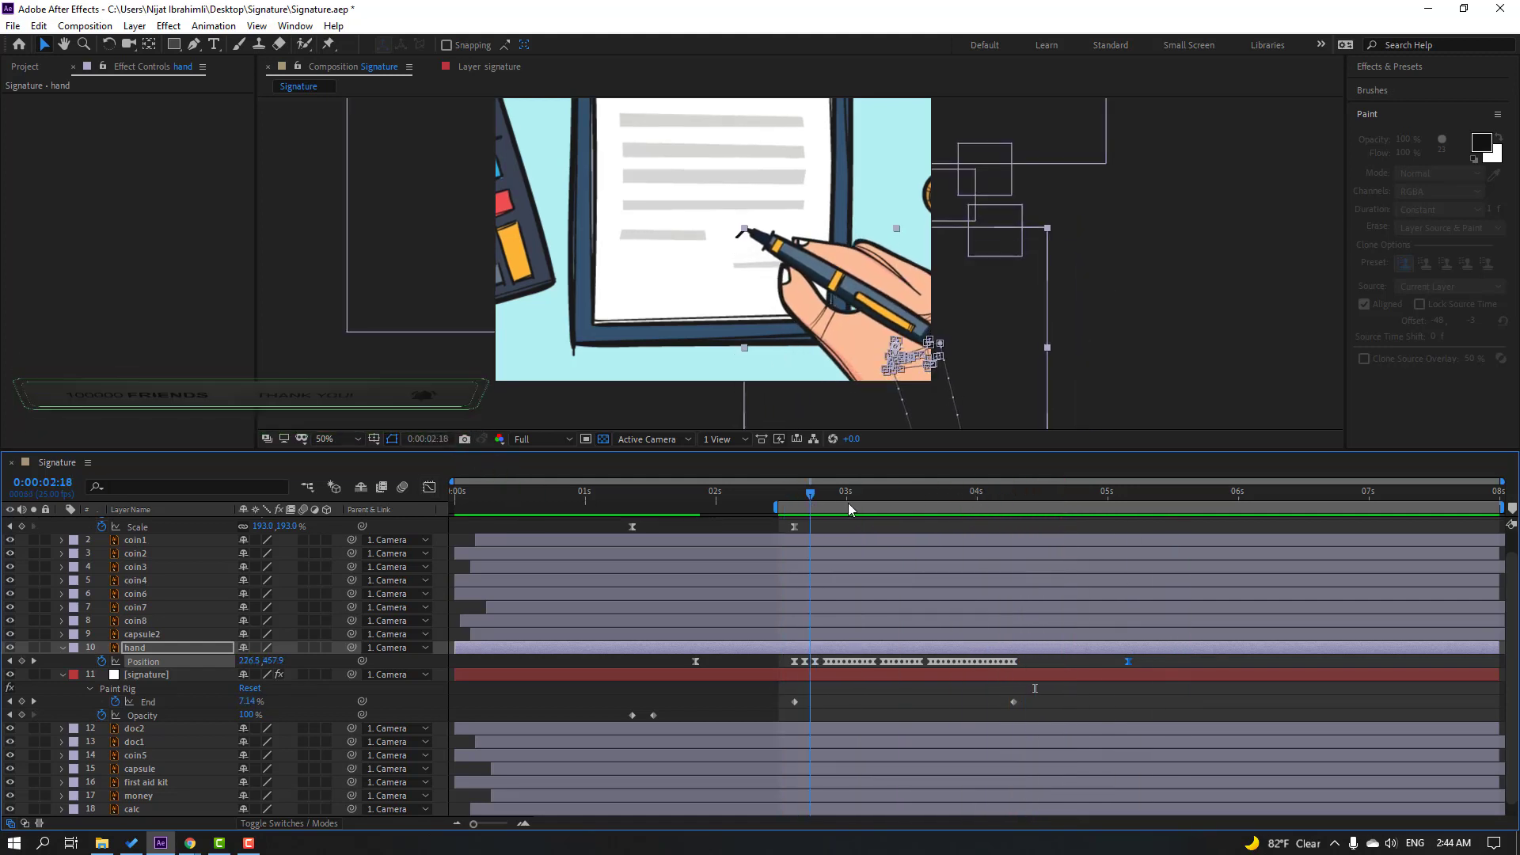
{"action": "key", "text": "KP_1"}
{"action": "key", "text": "comma"}
{"action": "mouse_move", "coordinate": [948, 496]}
{"action": "left_mouse_down"}
{"action": "mouse_move", "coordinate": [1053, 500]}
{"action": "mouse_move", "coordinate": [1025, 497]}
{"action": "mouse_move", "coordinate": [1040, 498]}
{"action": "left_mouse_up"}
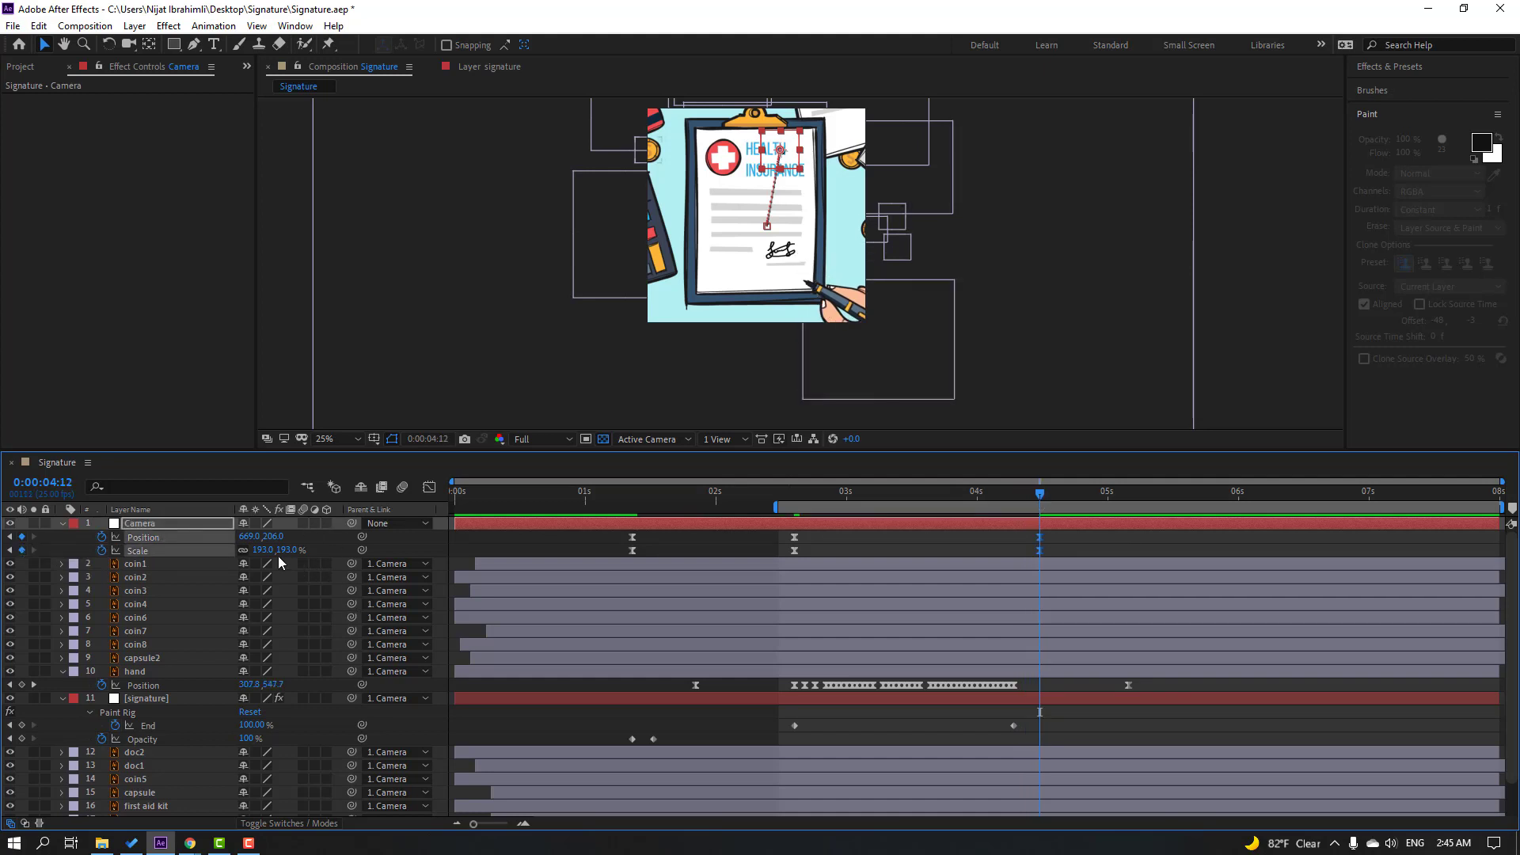
{"action": "mouse_move", "coordinate": [262, 551]}
{"action": "left_mouse_down"}
{"action": "mouse_move", "coordinate": [287, 554]}
{"action": "mouse_move", "coordinate": [252, 544]}
{"action": "left_mouse_up"}
{"action": "key", "text": "space"}
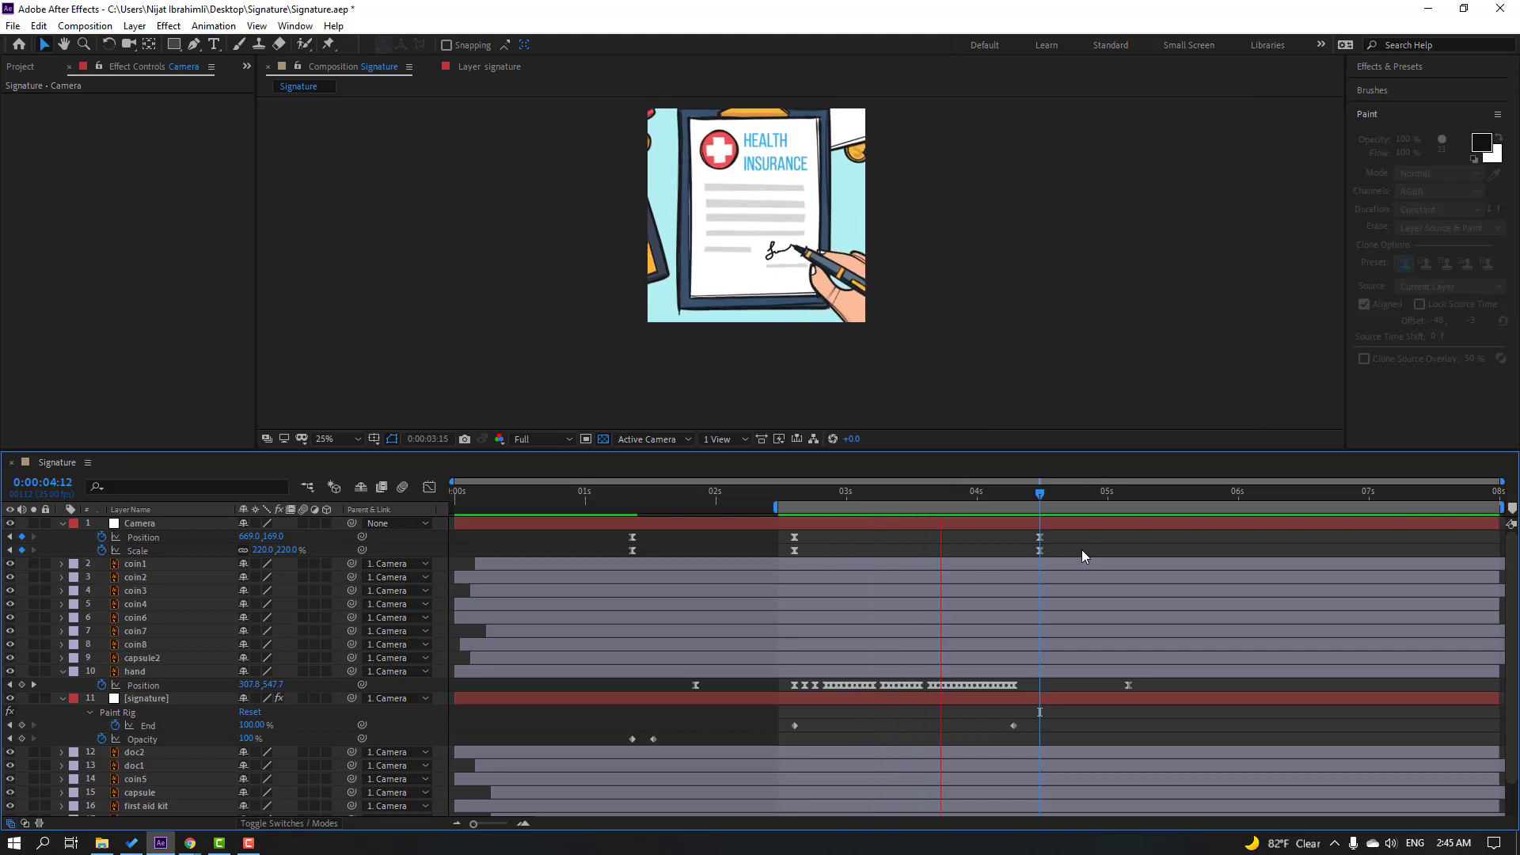
- Move the Camera's last Position and Scale keyframes to 0:00:05:08 and increase the Scale there to 235%
{"action": "left_click_drag", "start_coordinate": [1045, 496], "coordinate": [1144, 530]}
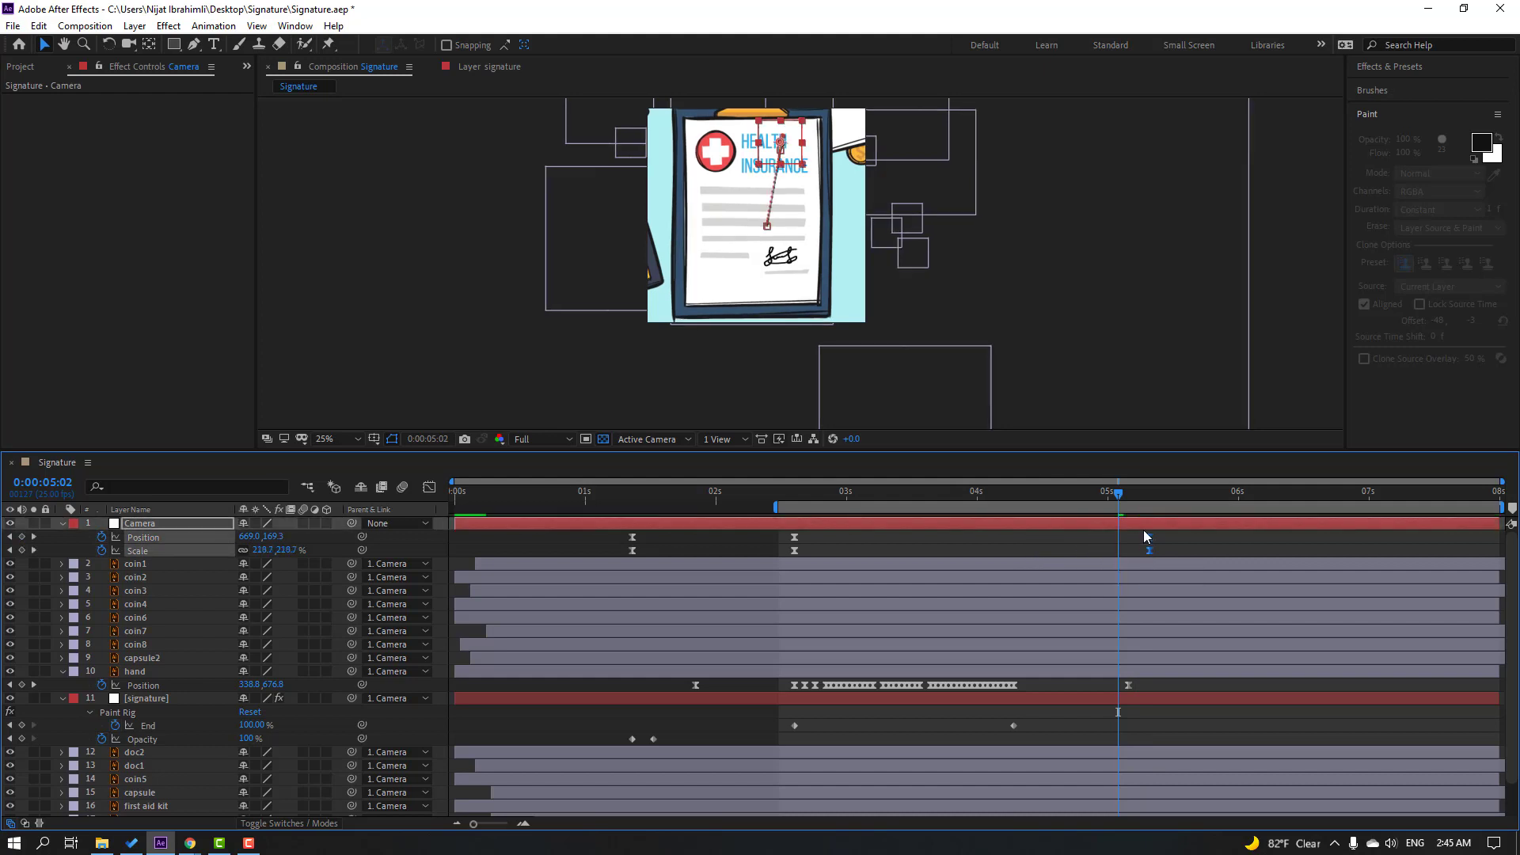
{"action": "left_click", "coordinate": [1145, 505]}
{"action": "left_click", "coordinate": [1004, 551]}
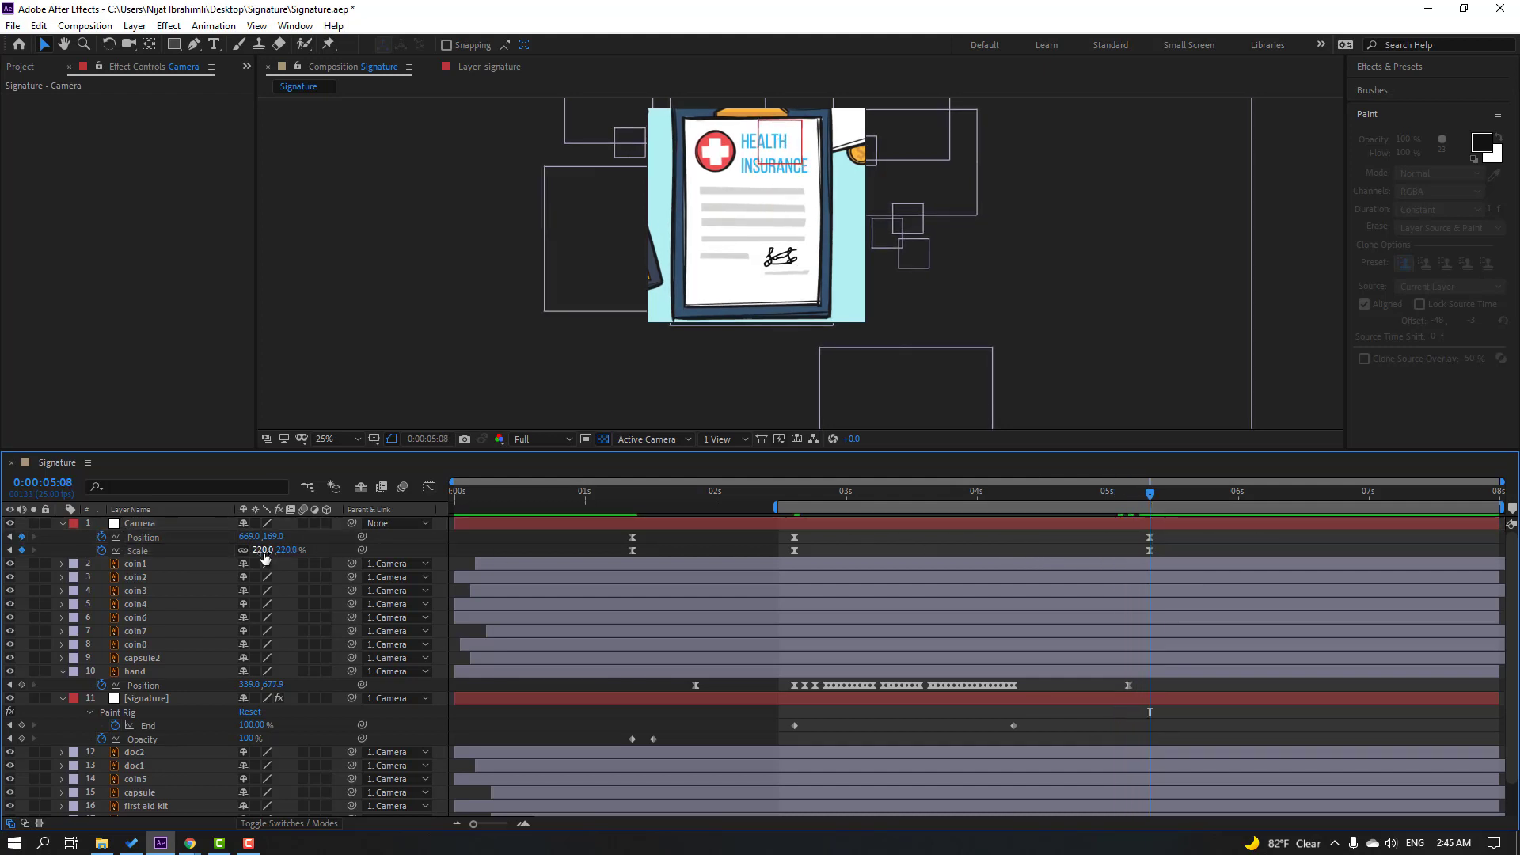
{"action": "left_click_drag", "start_coordinate": [264, 558], "coordinate": [273, 555]}
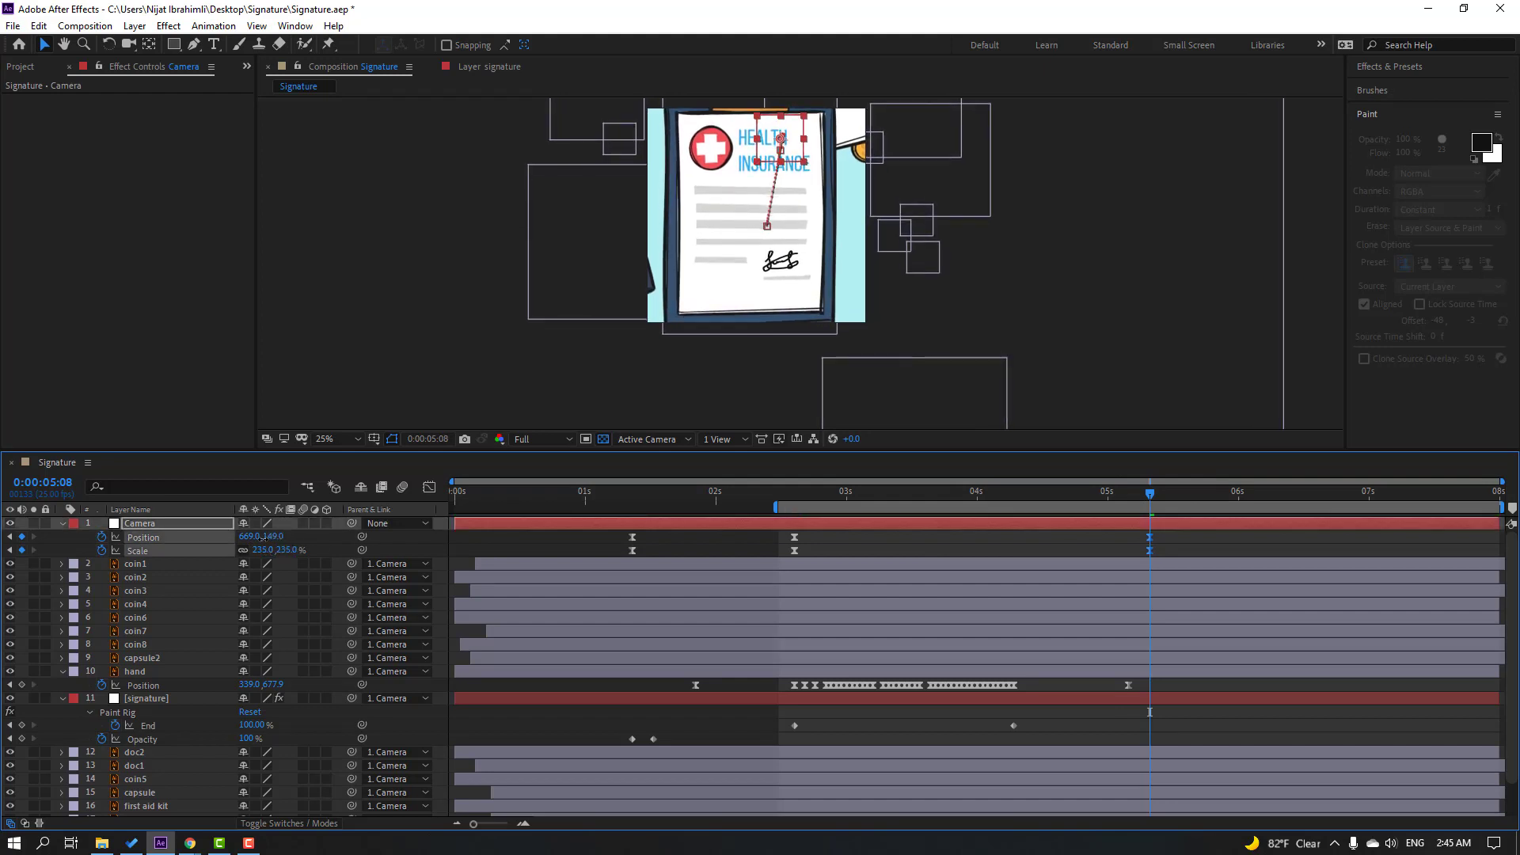
- Preview the zoom with the Camera's last Position at 669, 112, and extend the work area to the start for a full preview
{"action": "key", "text": "space"}
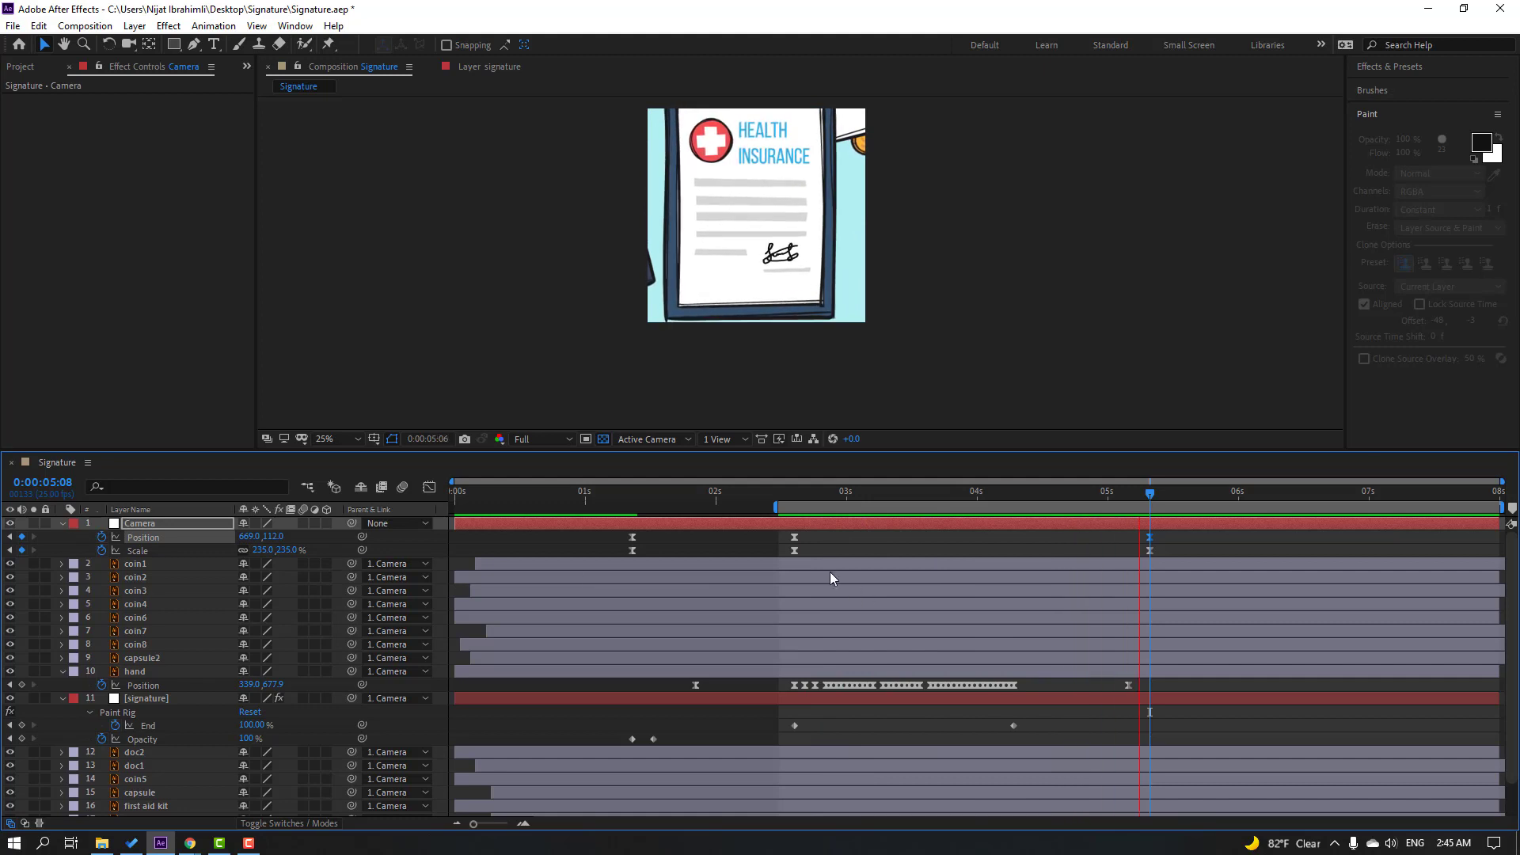
{"action": "key", "text": "space"}
{"action": "double_click", "coordinate": [632, 510]}
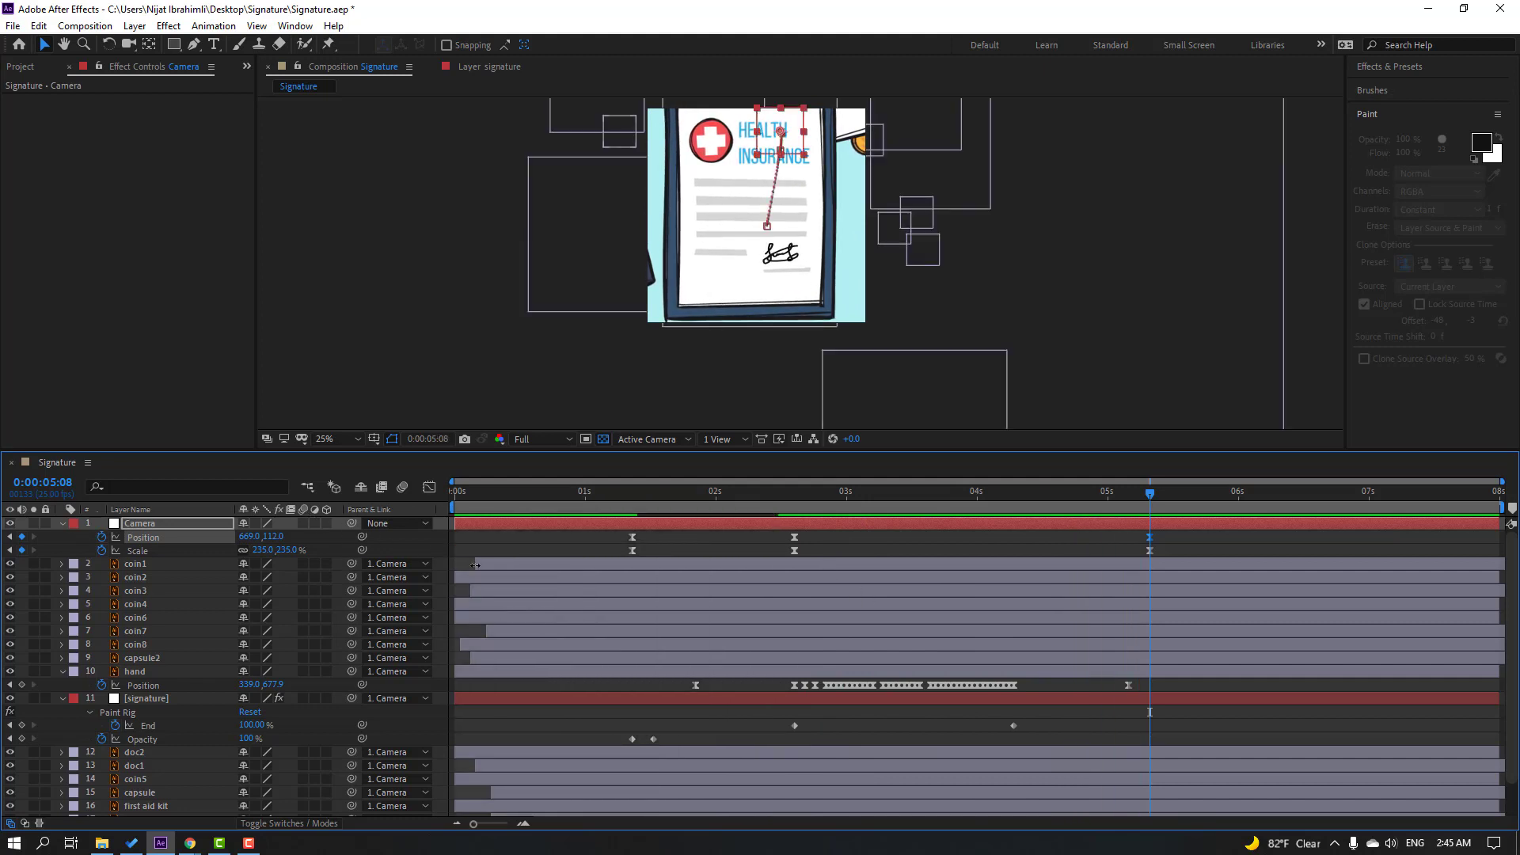
{"action": "key", "text": "space"}
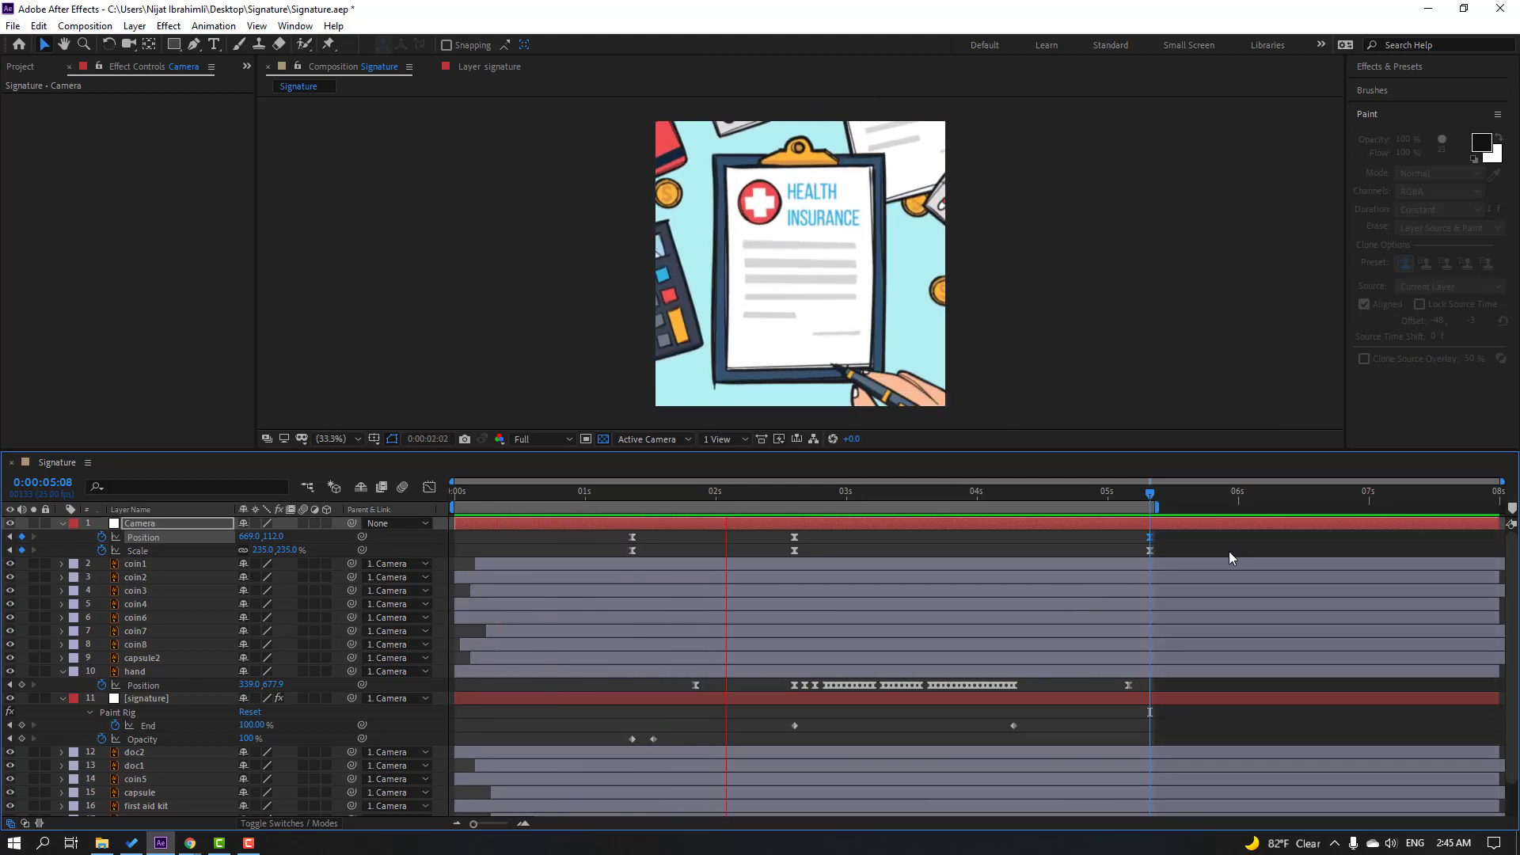